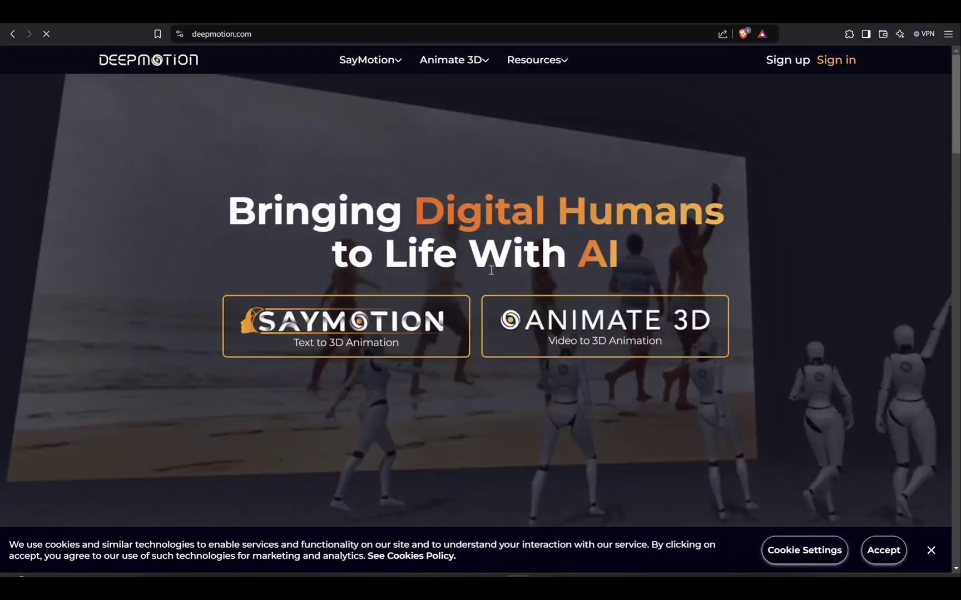
- Sign up for a free Animate 3D account using the suggested e-mail and a new password
{"action": "left_click", "coordinate": [568, 339]}
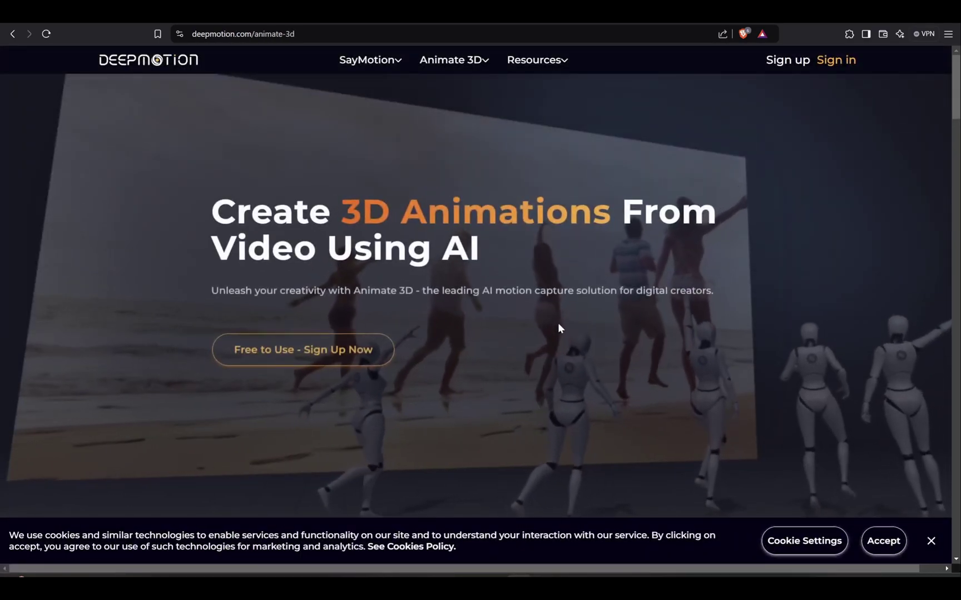
{"action": "left_click", "coordinate": [317, 349]}
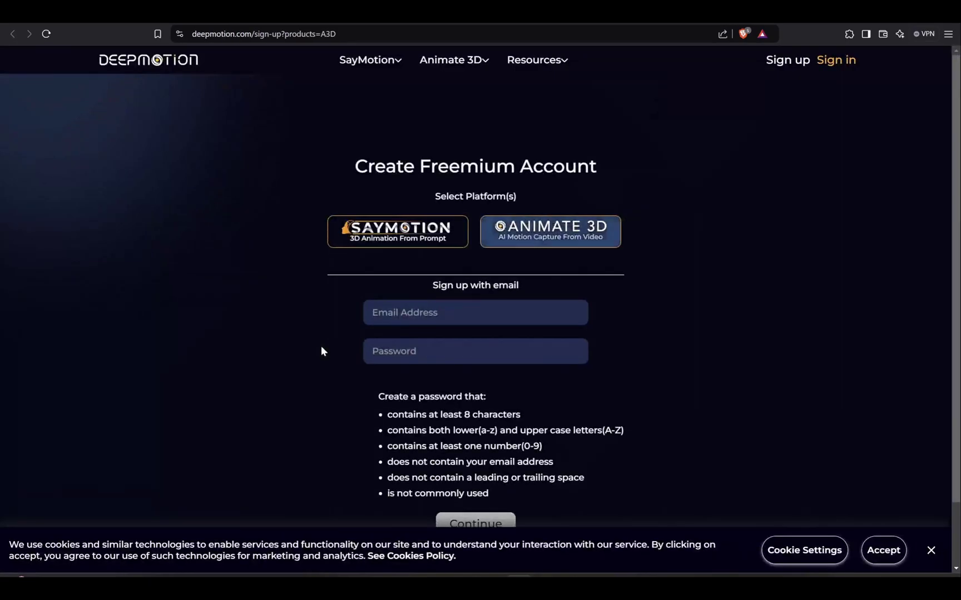
{"action": "left_click", "coordinate": [445, 312]}
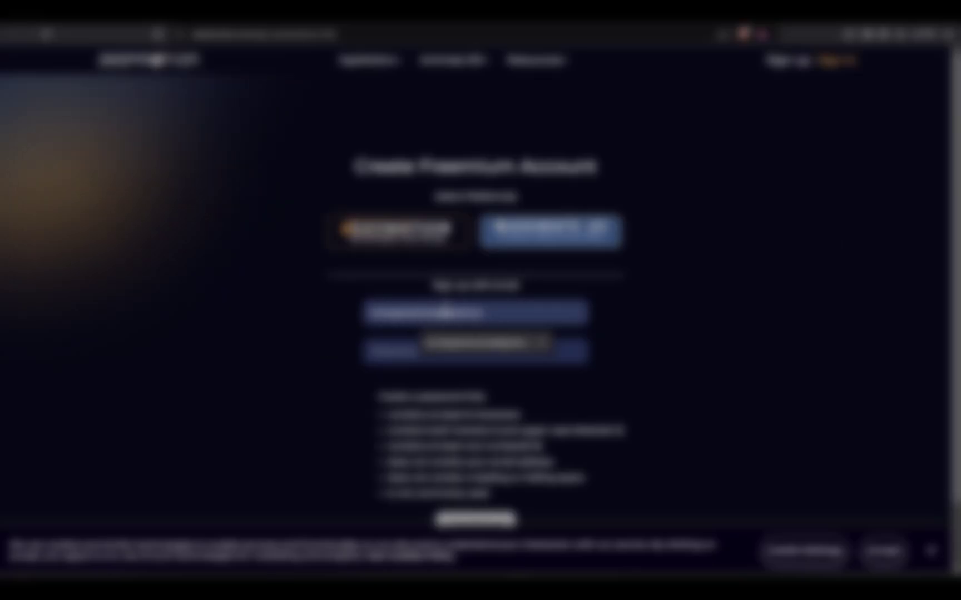
{"action": "left_click", "coordinate": [476, 343]}
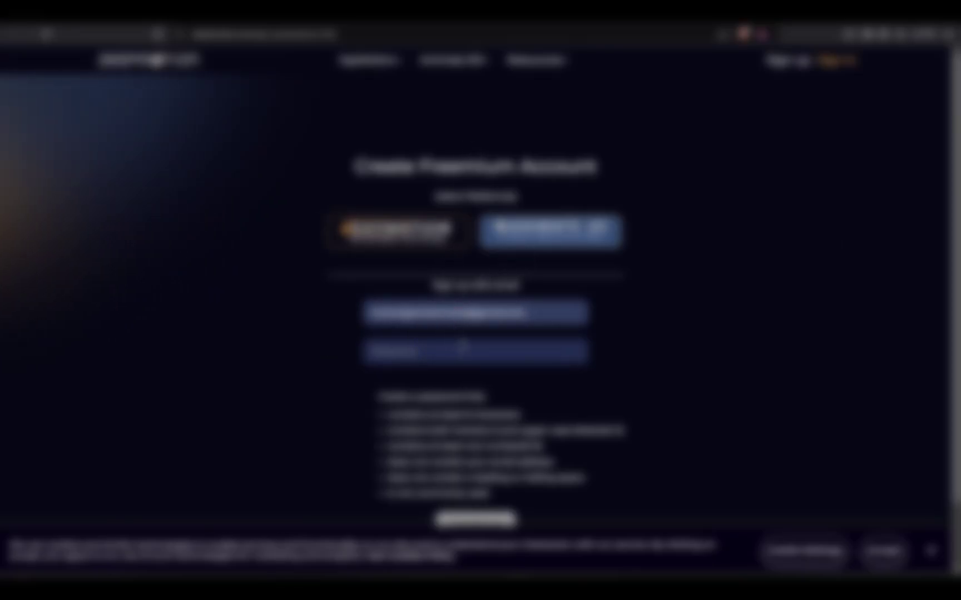
{"action": "left_click", "coordinate": [464, 356]}
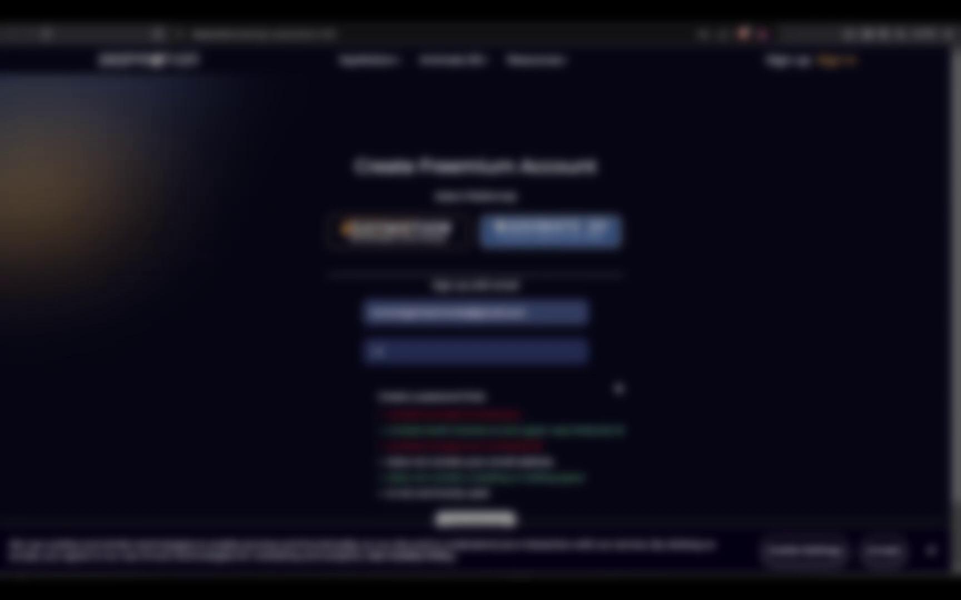
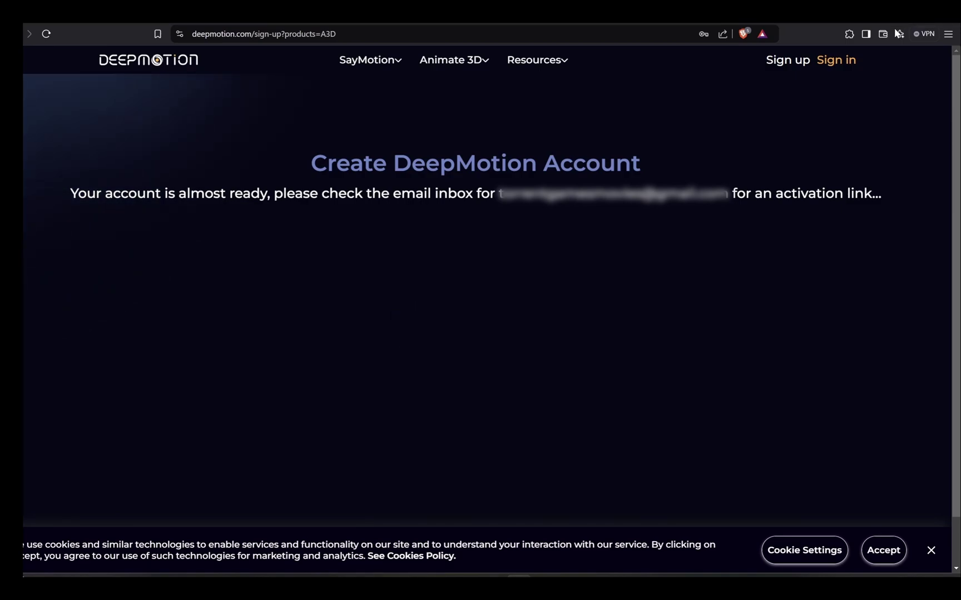
- Sign in to the new DeepMotion account and launch the Animate 3D portal
{"action": "left_click", "coordinate": [834, 63]}
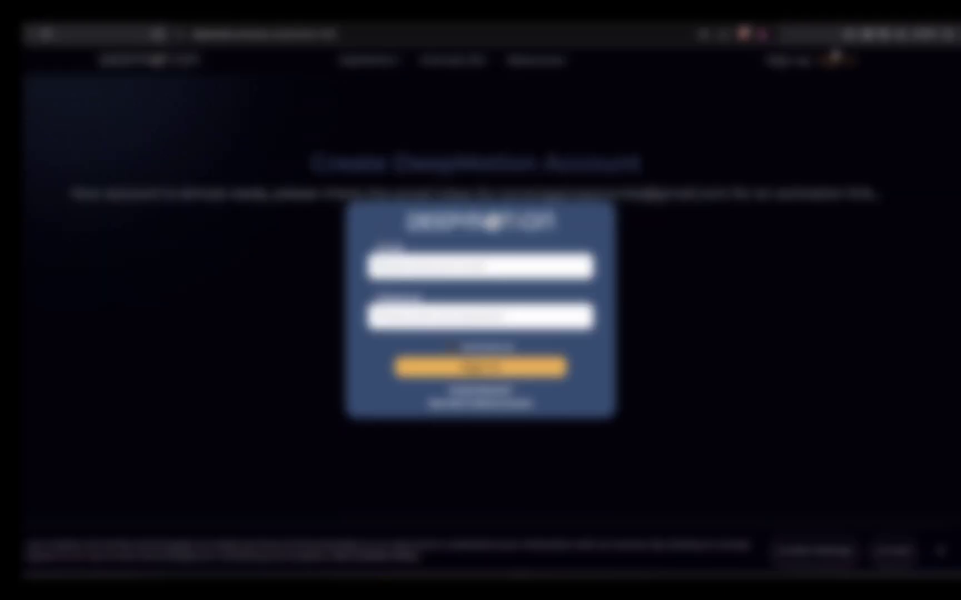
{"action": "left_click", "coordinate": [461, 367]}
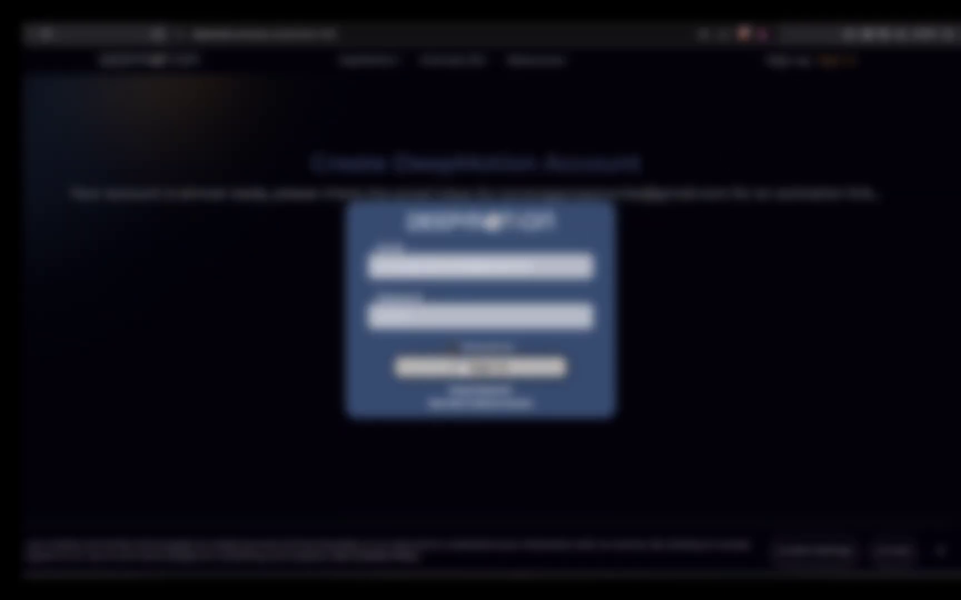
{"action": "scroll", "coordinate": [892, 330], "scroll_direction": "down", "scroll_amount": 2}
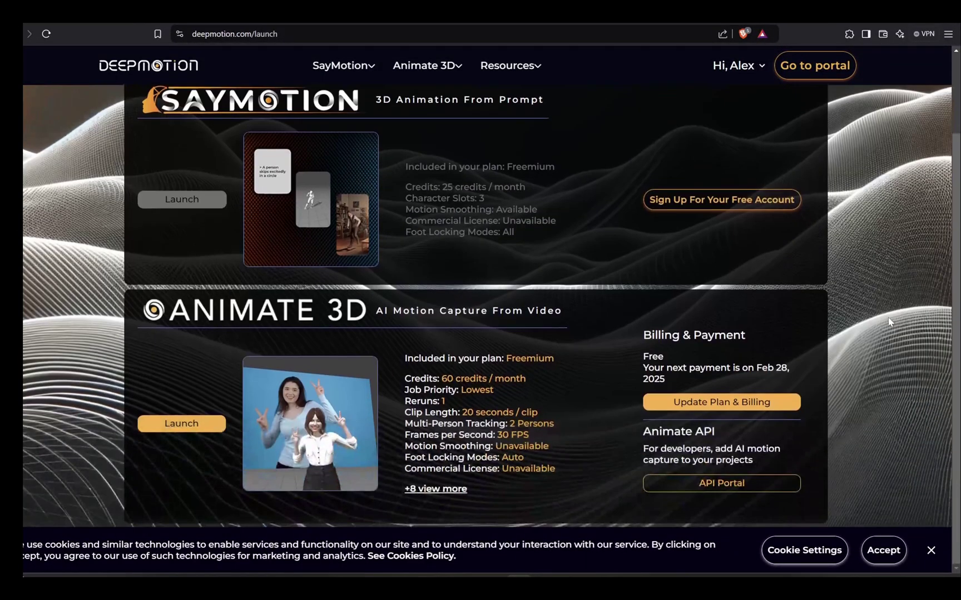
{"action": "left_click", "coordinate": [181, 422]}
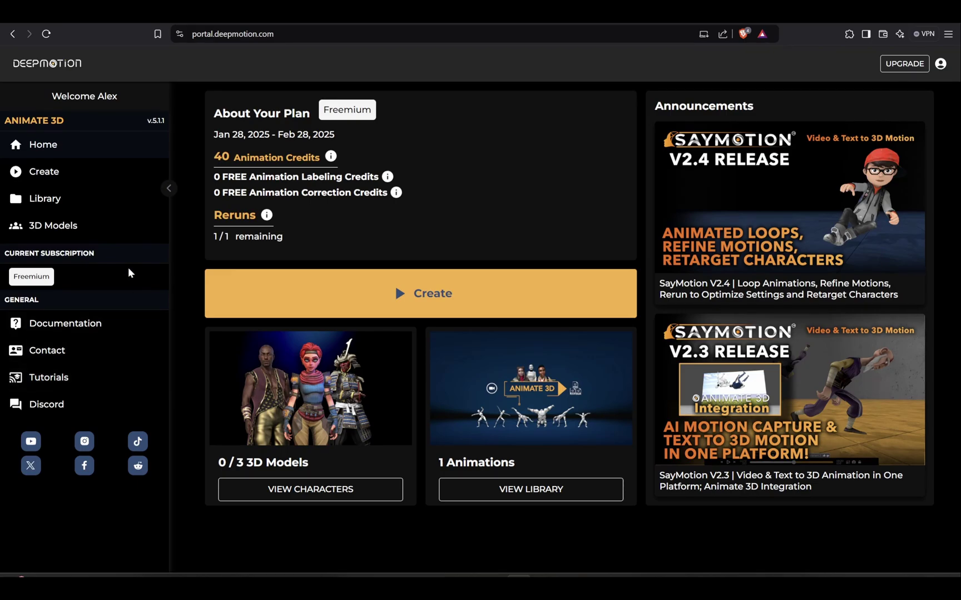
- Create a new animation and set its character model to Adult Male (UE)
{"action": "left_click", "coordinate": [46, 174]}
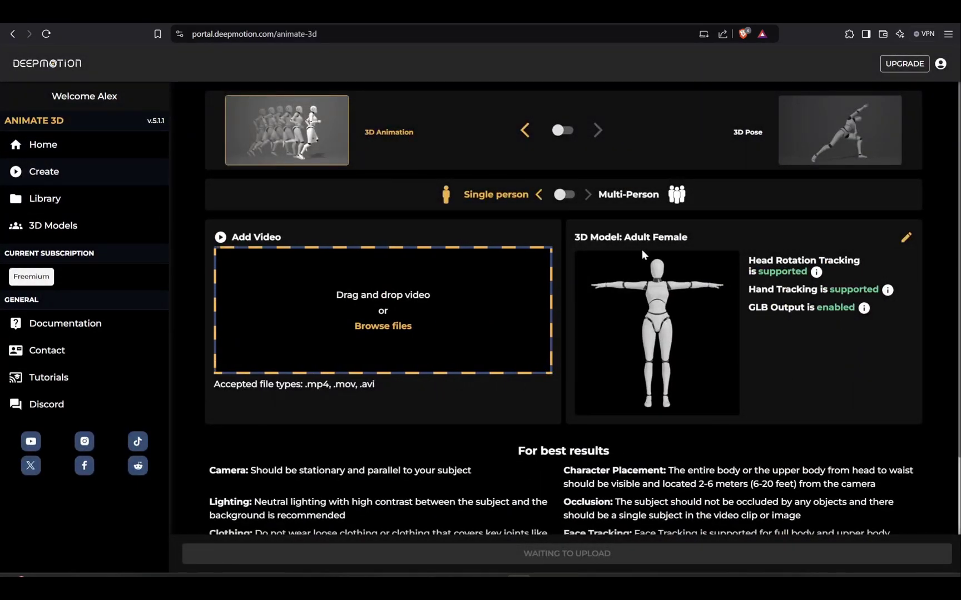
{"action": "left_click", "coordinate": [907, 238]}
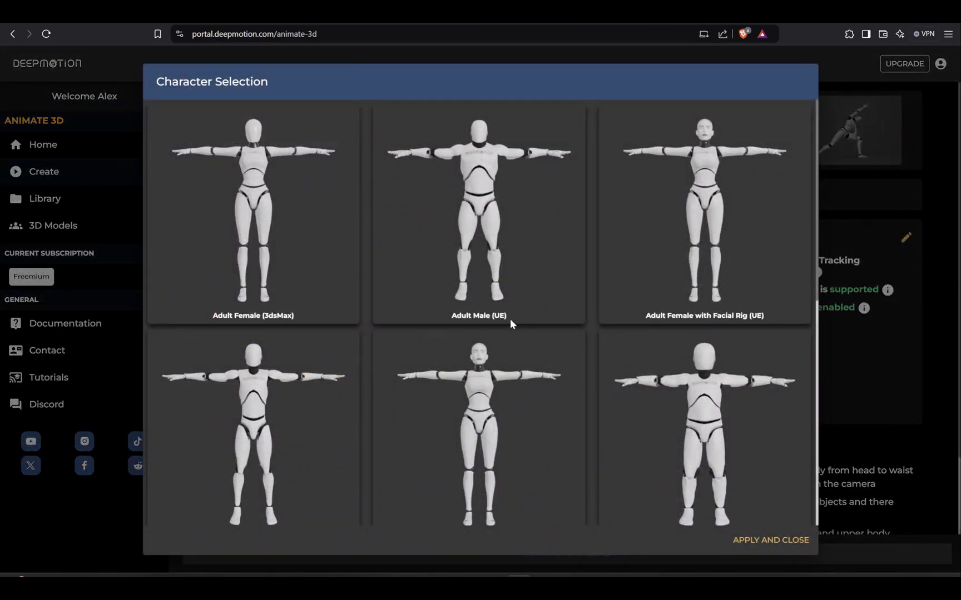
{"action": "left_click", "coordinate": [489, 225]}
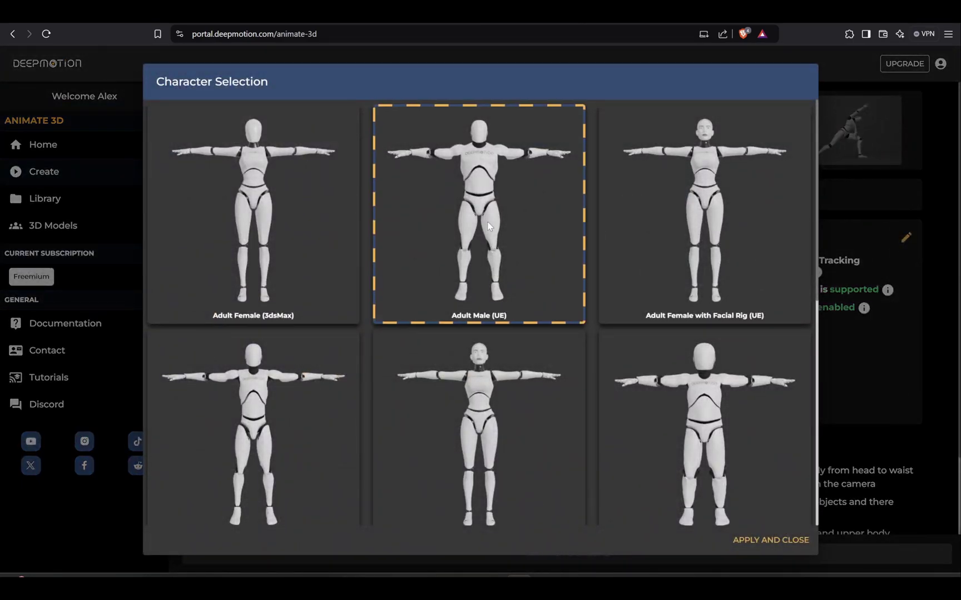
{"action": "left_click", "coordinate": [792, 542]}
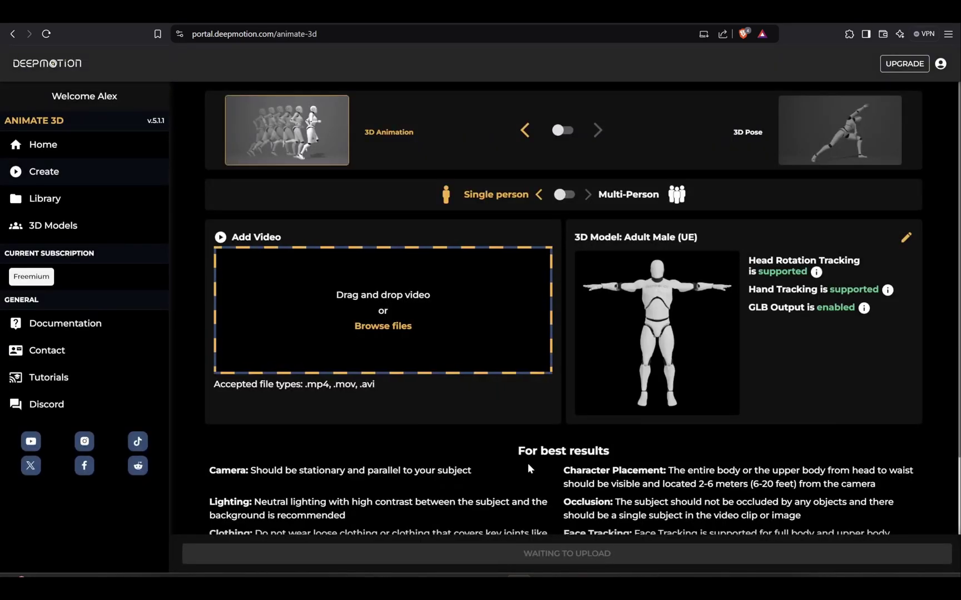
- Find the video clips folder and upload body acting.mov
{"action": "left_click", "coordinate": [380, 327]}
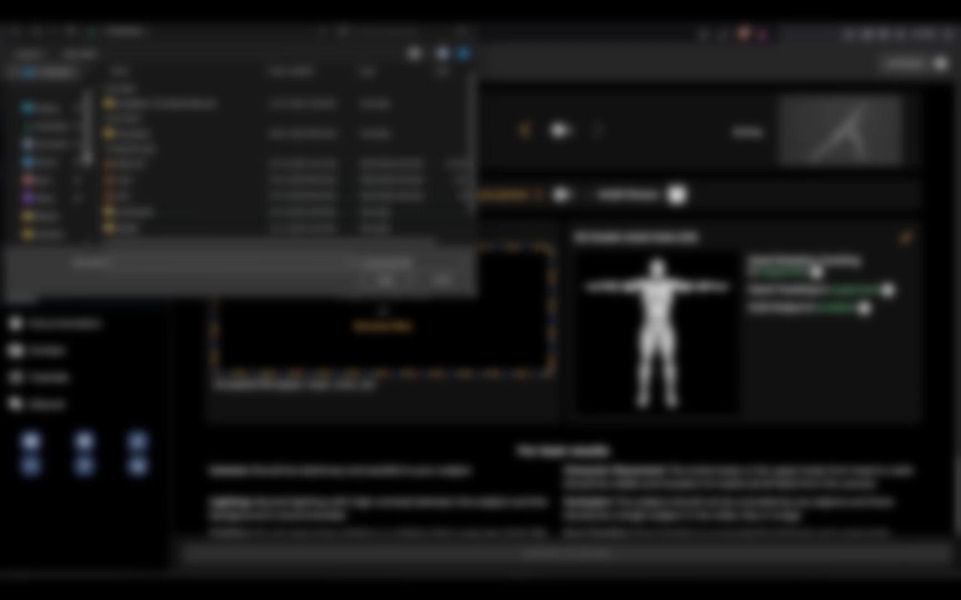
{"action": "left_click", "coordinate": [45, 129]}
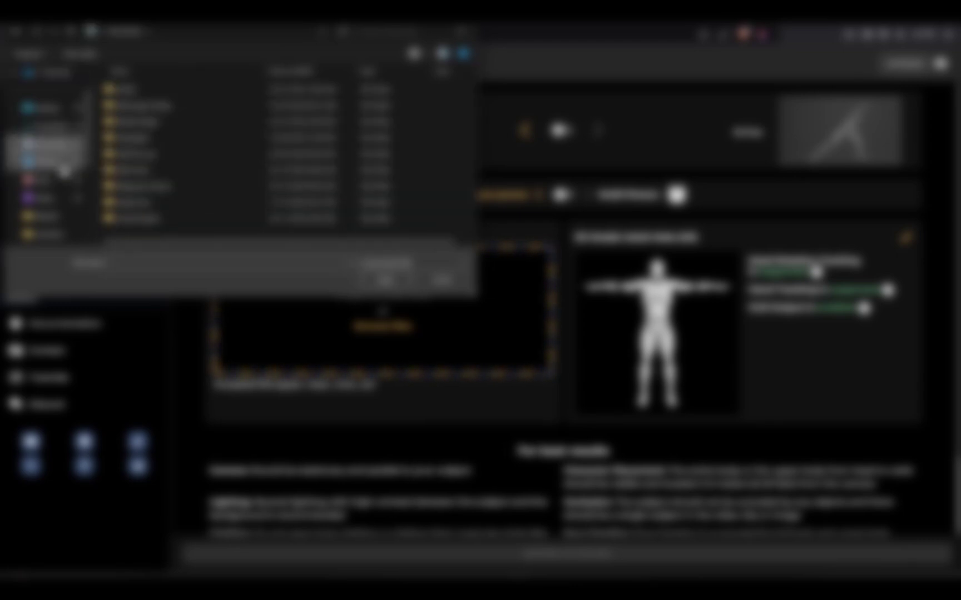
{"action": "left_click", "coordinate": [49, 145]}
{"action": "left_click", "coordinate": [51, 180]}
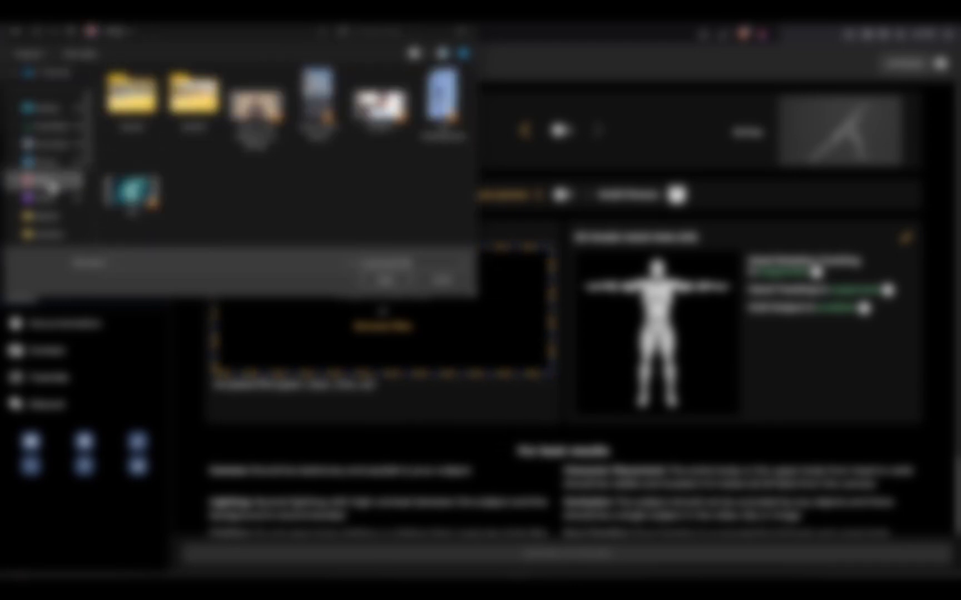
{"action": "scroll", "coordinate": [50, 167], "scroll_direction": "down", "scroll_amount": 3}
{"action": "left_click", "coordinate": [44, 120]}
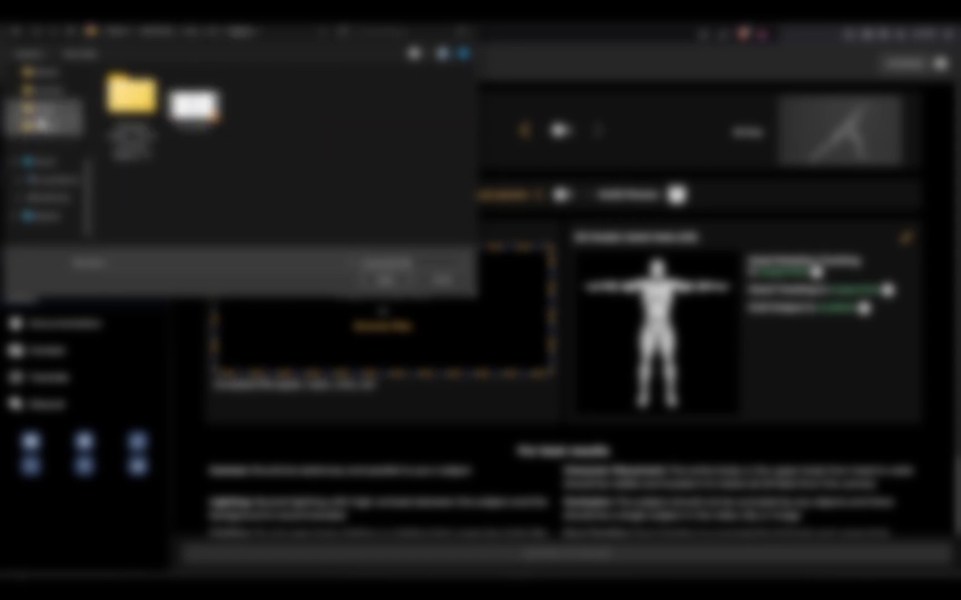
{"action": "left_click", "coordinate": [44, 93]}
{"action": "left_click", "coordinate": [45, 72]}
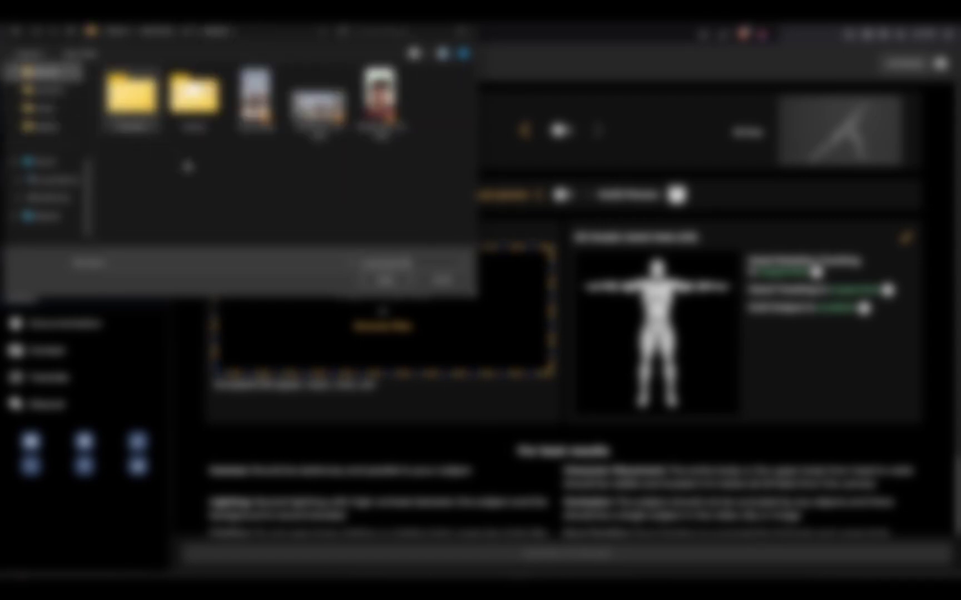
{"action": "left_click", "coordinate": [47, 198]}
{"action": "left_click", "coordinate": [383, 281]}
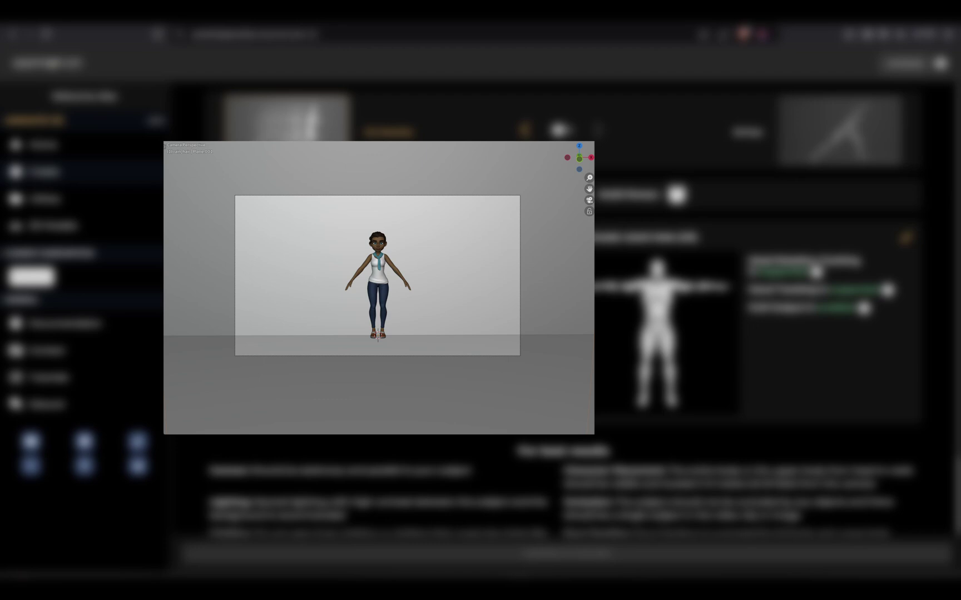
{"action": "left_click", "coordinate": [44, 127]}
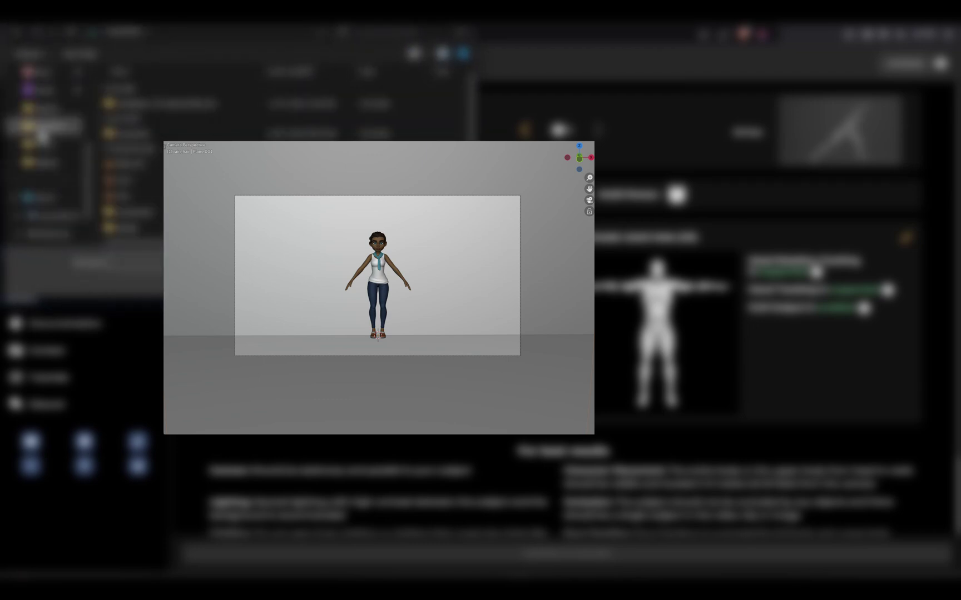
{"action": "left_click", "coordinate": [45, 108]}
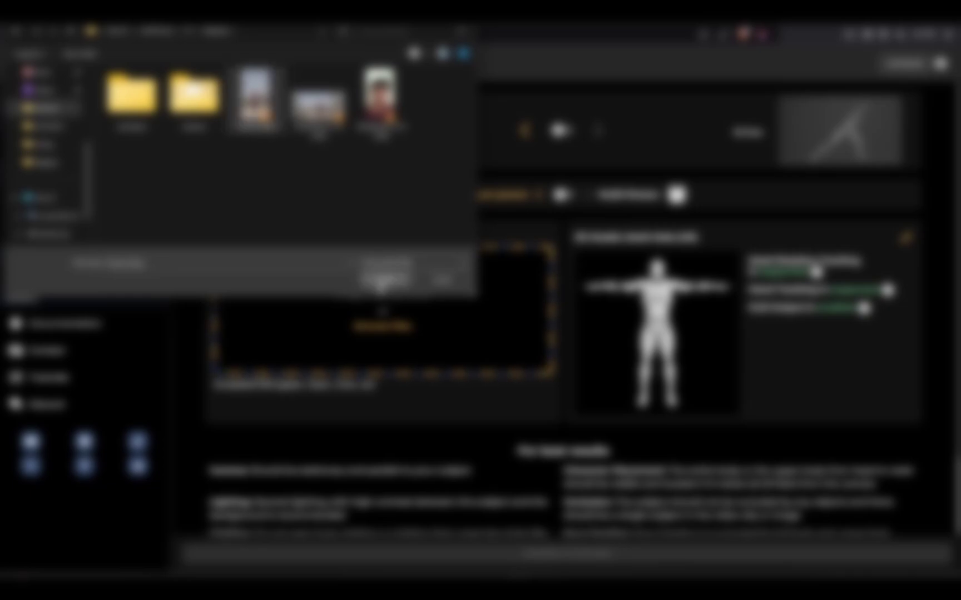
{"action": "left_click", "coordinate": [384, 278]}
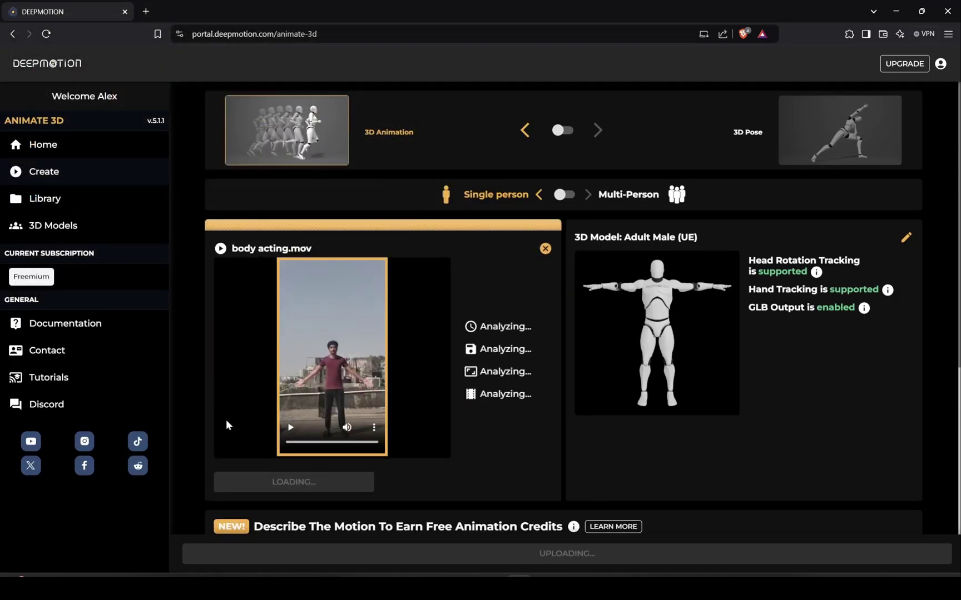
- Turn on Hand Tracking, Physics Filter and Head Rotation Tracking, then create the animation
{"action": "scroll", "coordinate": [448, 457], "scroll_direction": "down", "scroll_amount": 2}
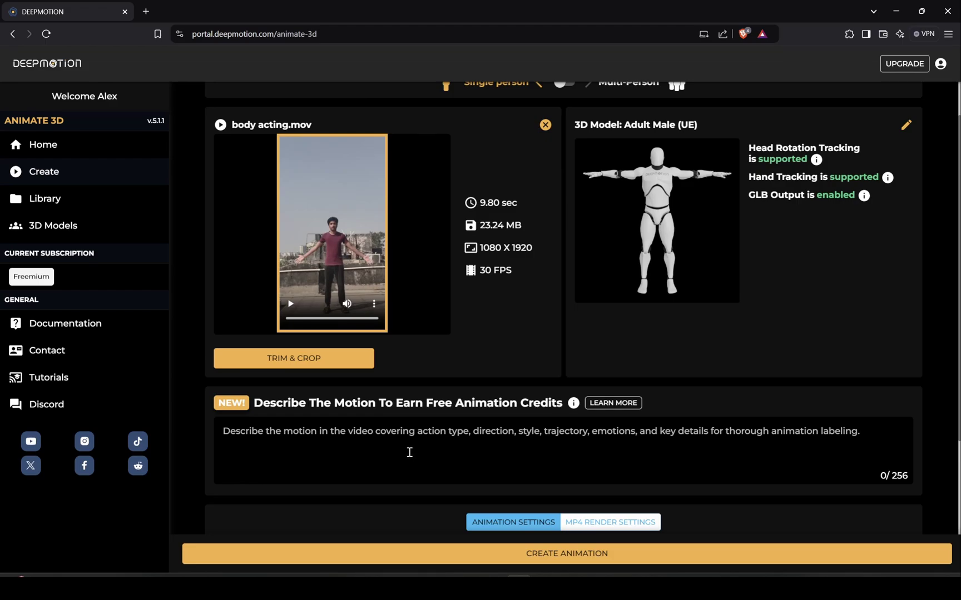
{"action": "scroll", "coordinate": [406, 452], "scroll_direction": "up", "scroll_amount": 2}
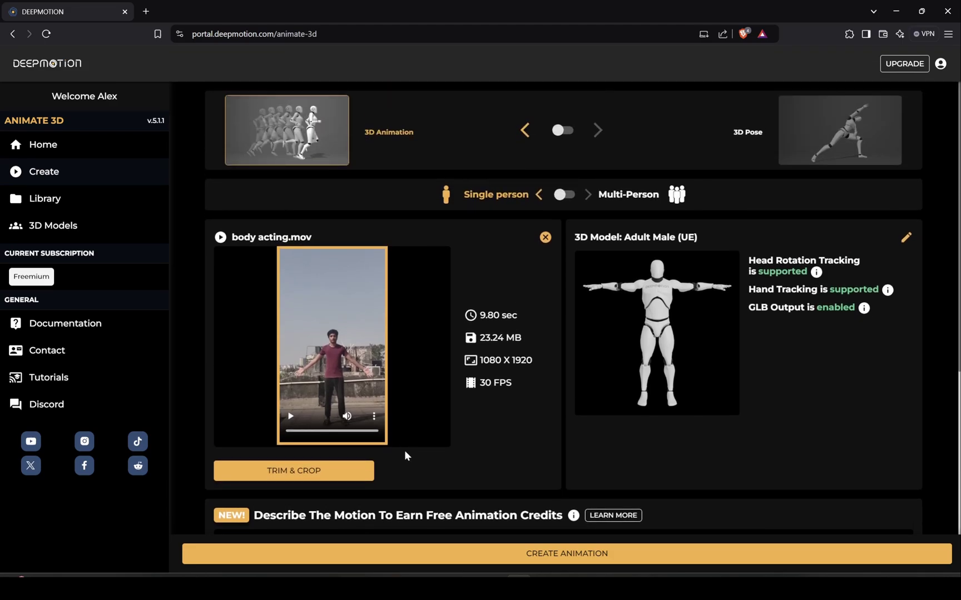
{"action": "scroll", "coordinate": [405, 450], "scroll_direction": "down", "scroll_amount": 5}
{"action": "scroll", "coordinate": [406, 452], "scroll_direction": "up", "scroll_amount": 3}
{"action": "scroll", "coordinate": [405, 456], "scroll_direction": "down", "scroll_amount": 3}
{"action": "left_click", "coordinate": [585, 385]}
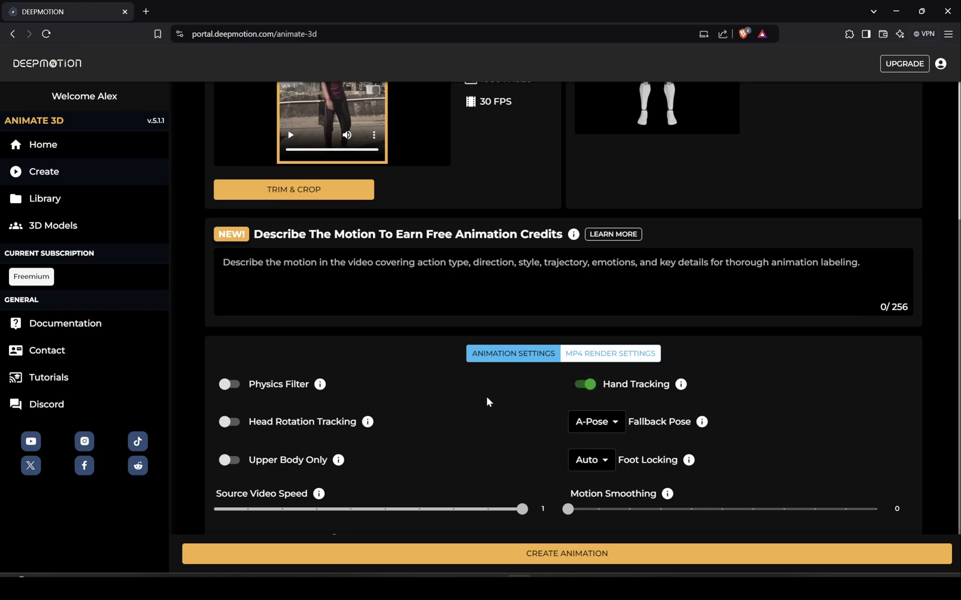
{"action": "scroll", "coordinate": [478, 404], "scroll_direction": "up", "scroll_amount": 3}
{"action": "scroll", "coordinate": [324, 406], "scroll_direction": "down", "scroll_amount": 3}
{"action": "left_click", "coordinate": [228, 384]}
{"action": "scroll", "coordinate": [228, 384], "scroll_direction": "down", "scroll_amount": 1}
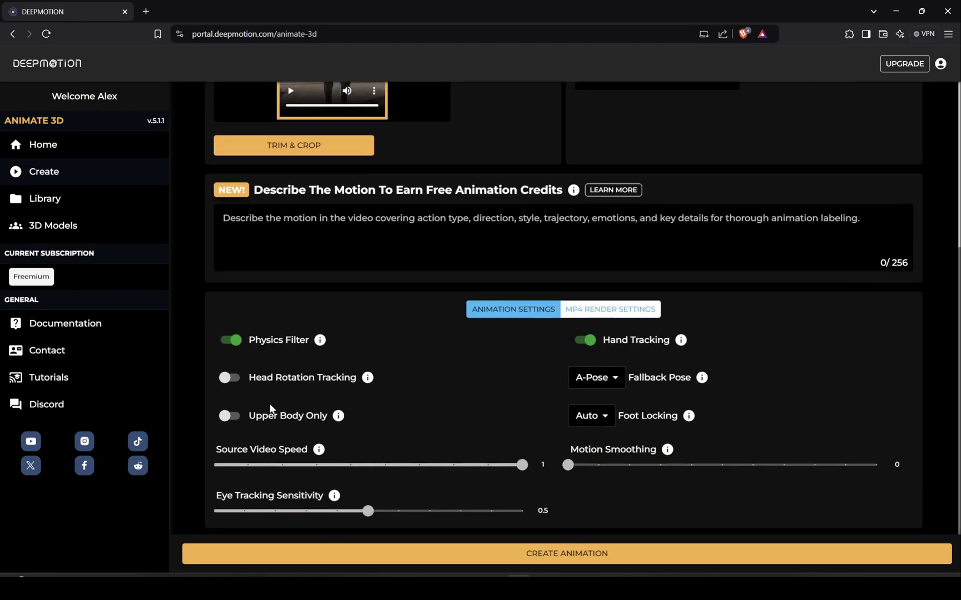
{"action": "left_click", "coordinate": [230, 377]}
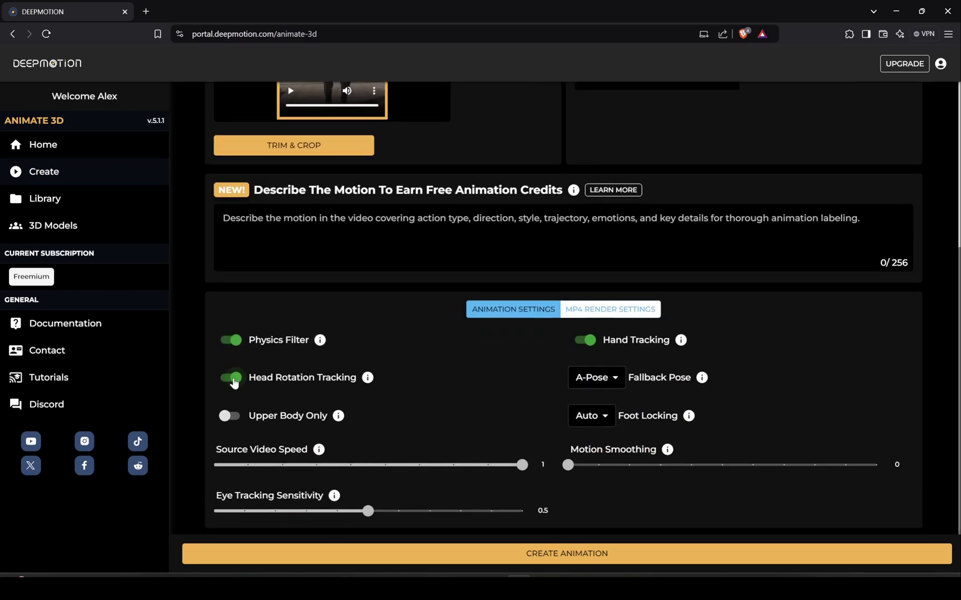
{"action": "left_click", "coordinate": [573, 553]}
{"action": "left_click", "coordinate": [602, 543]}
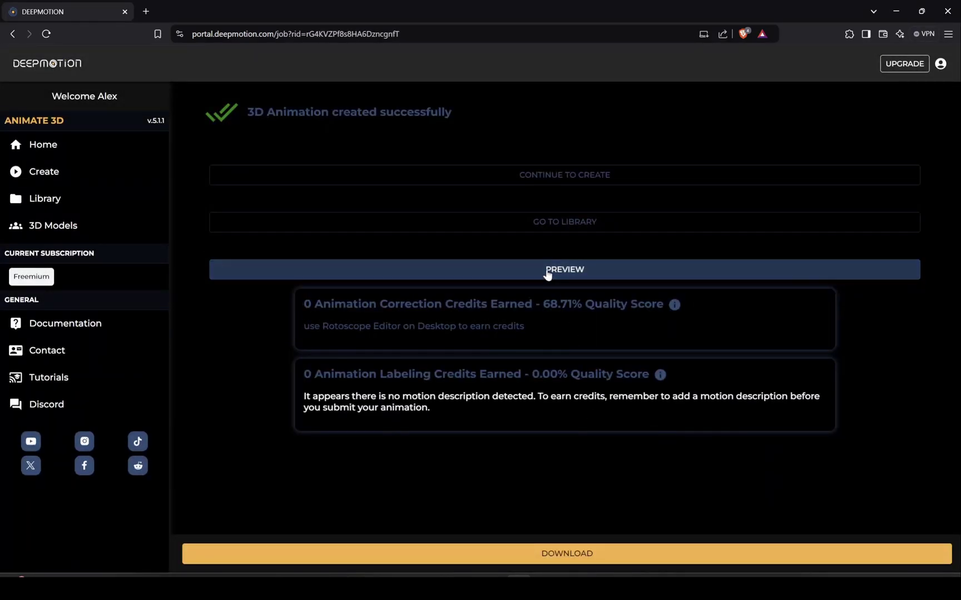
- Open the finished body acting animation preview and dismiss the camera controls help
{"action": "left_click", "coordinate": [548, 272]}
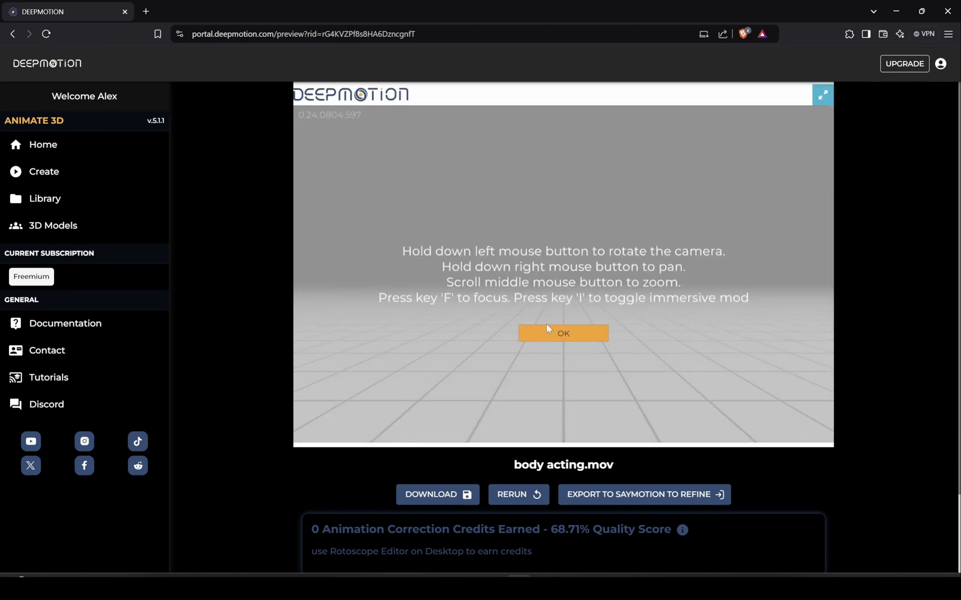
{"action": "left_click", "coordinate": [549, 331]}
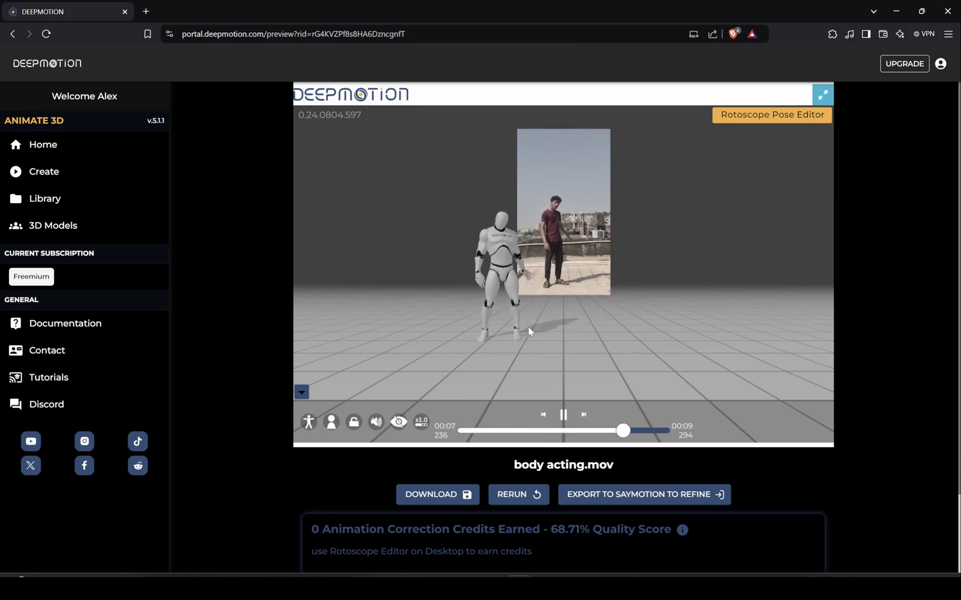
- Download the animation in FBX format and save the zip into the animation folder
{"action": "left_click", "coordinate": [522, 431]}
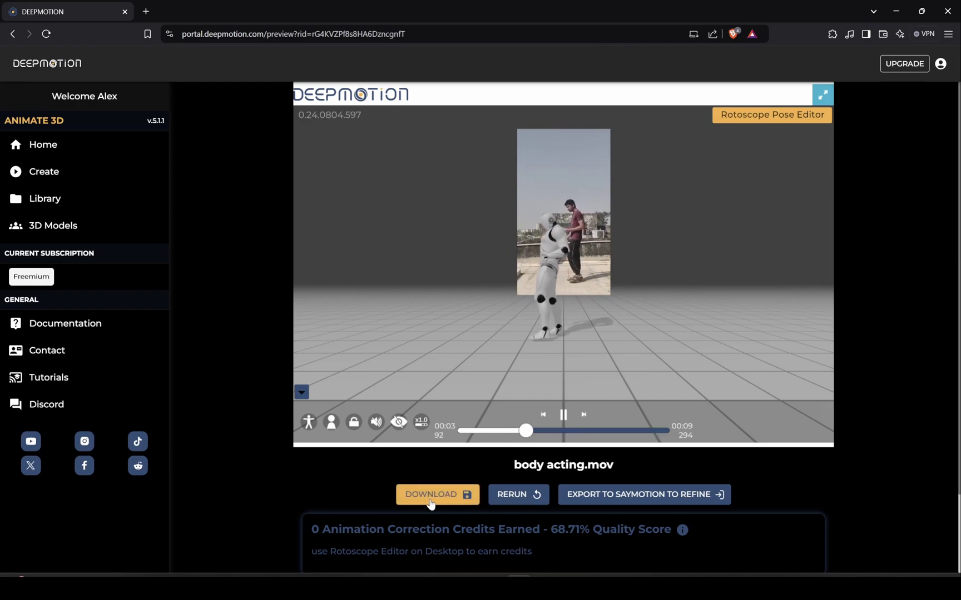
{"action": "left_click", "coordinate": [427, 496]}
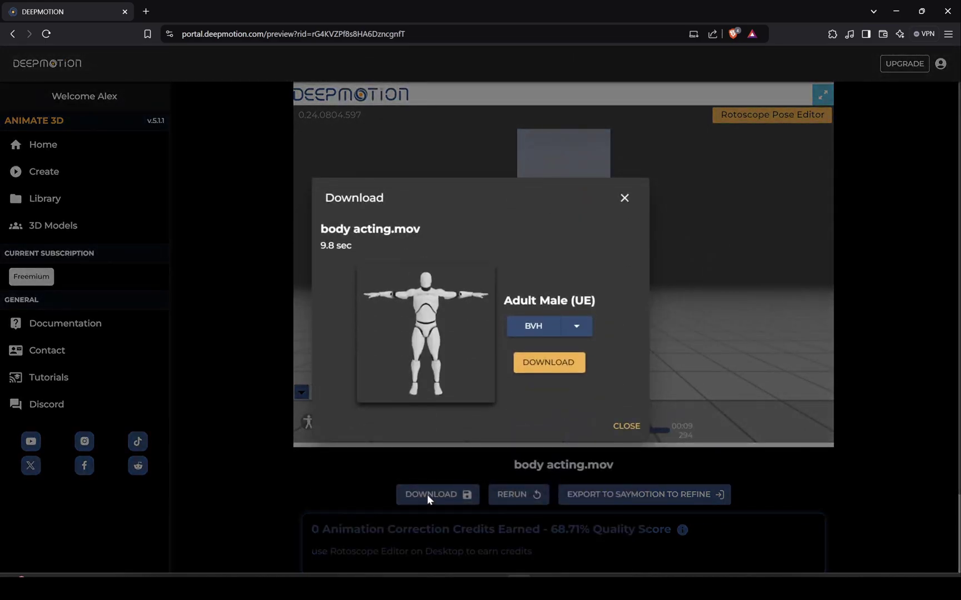
{"action": "left_click", "coordinate": [576, 325]}
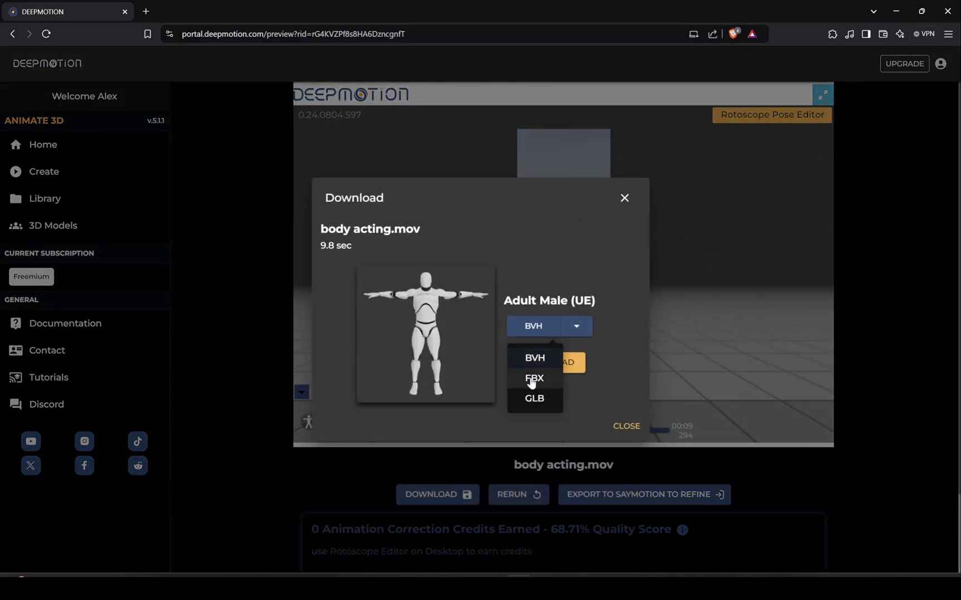
{"action": "left_click", "coordinate": [533, 378]}
{"action": "left_click", "coordinate": [550, 363]}
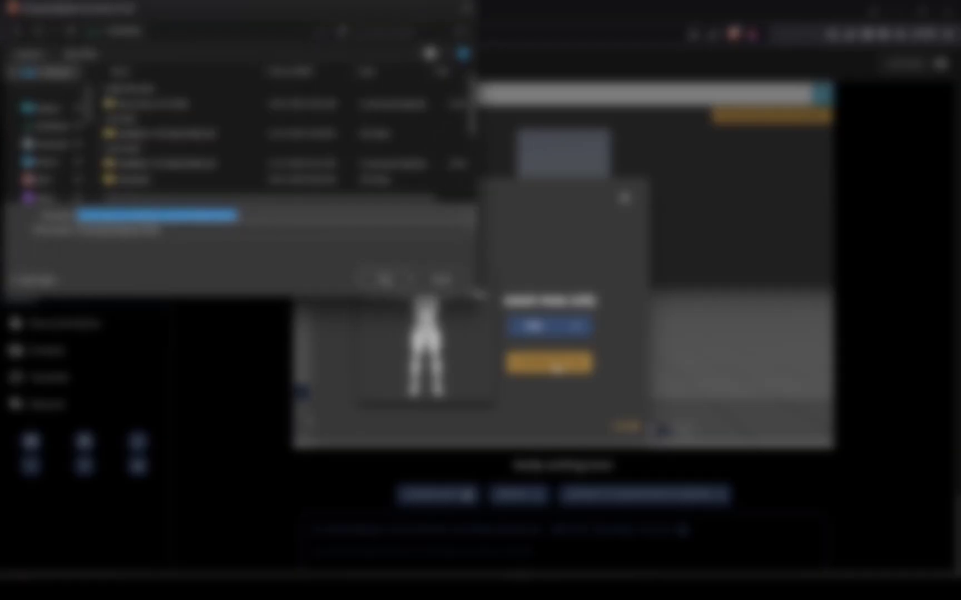
{"action": "scroll", "coordinate": [41, 167], "scroll_direction": "up", "scroll_amount": 3}
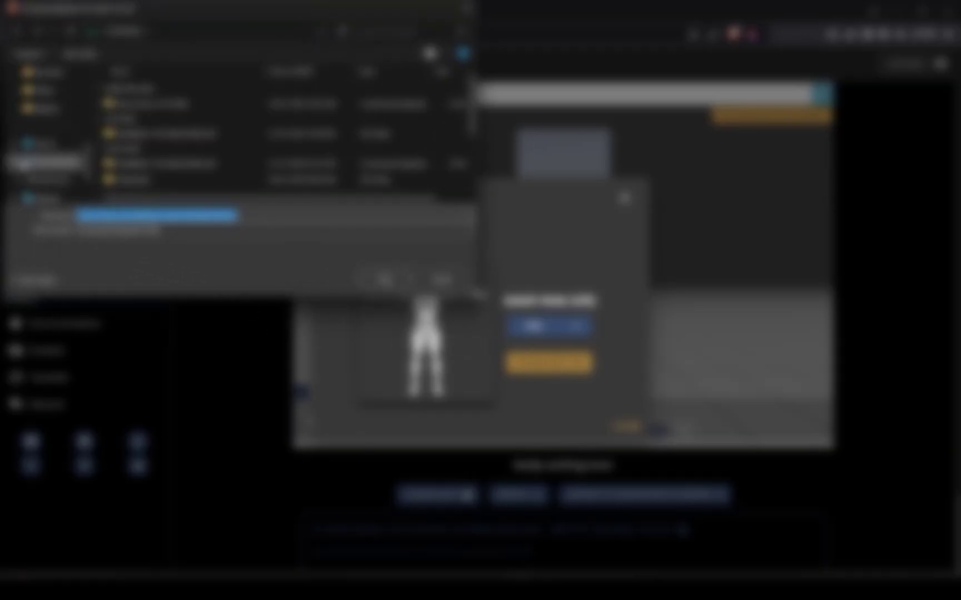
{"action": "scroll", "coordinate": [44, 109], "scroll_direction": "up", "scroll_amount": 2}
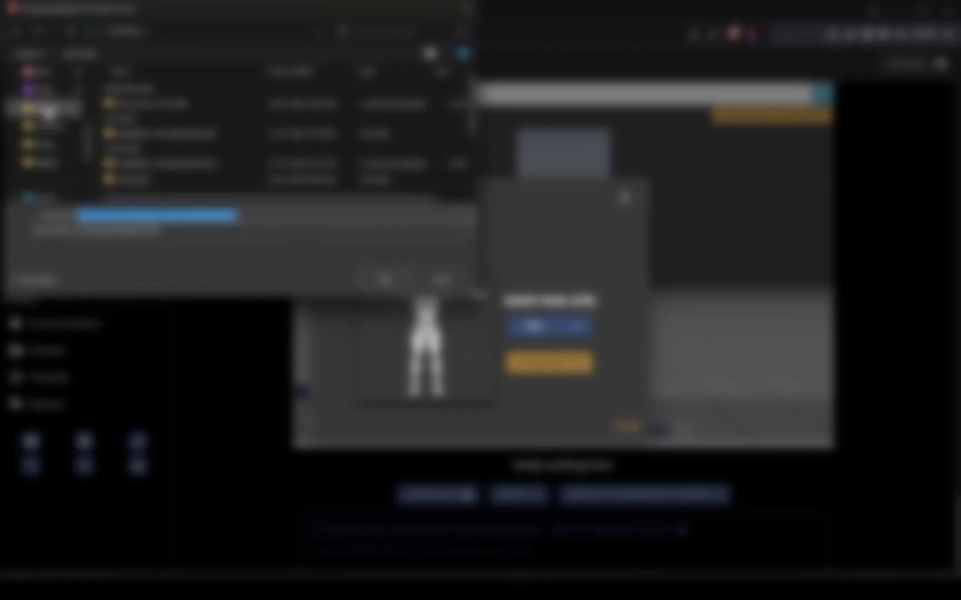
{"action": "left_click", "coordinate": [47, 111]}
{"action": "double_click", "coordinate": [141, 110]}
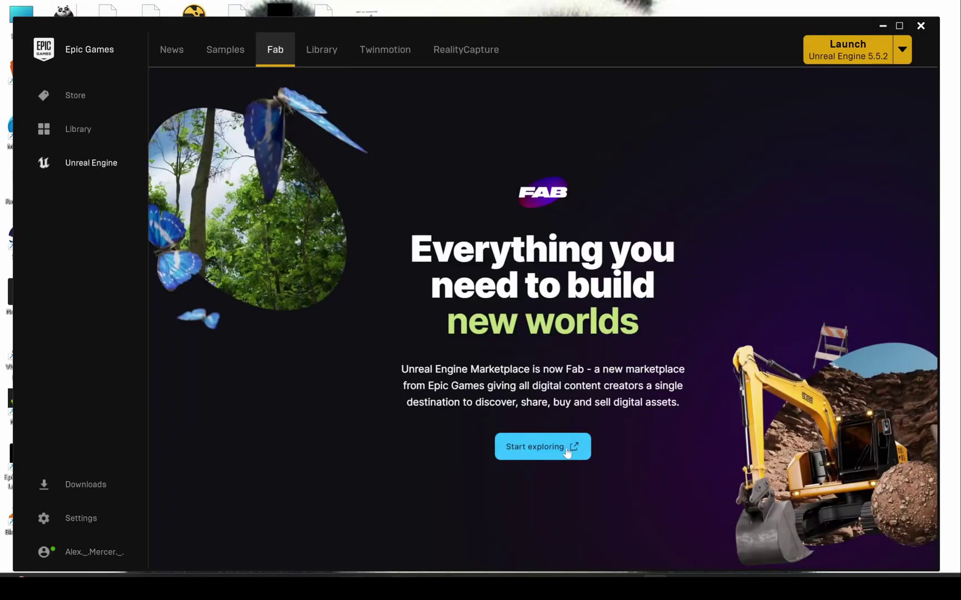
{"action": "left_click", "coordinate": [568, 446]}
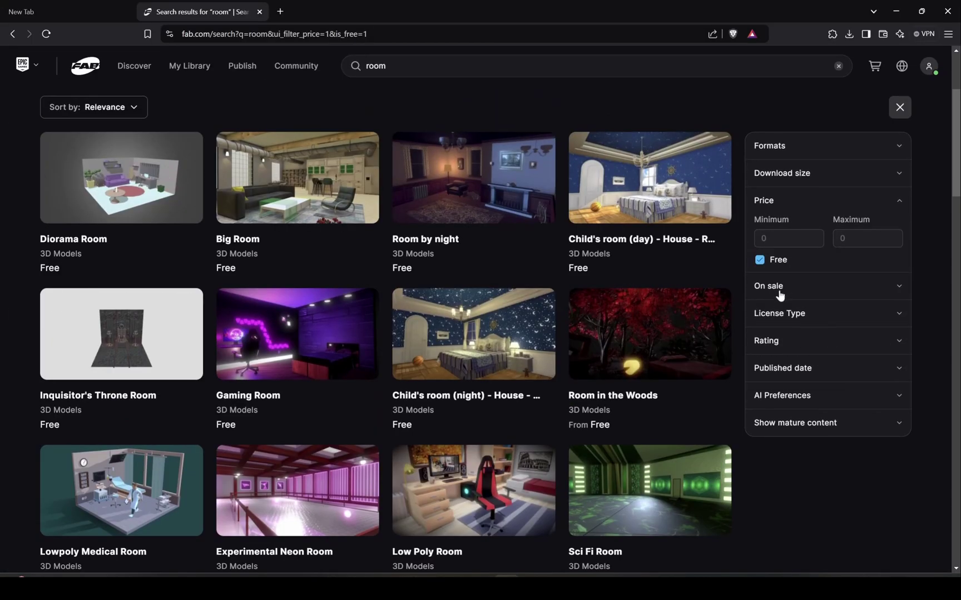
- Browse the free room results, add Telegraph Room to the library and view My Library
{"action": "left_click", "coordinate": [767, 285]}
{"action": "left_click", "coordinate": [770, 368]}
{"action": "left_click", "coordinate": [769, 368]}
{"action": "left_click", "coordinate": [780, 147]}
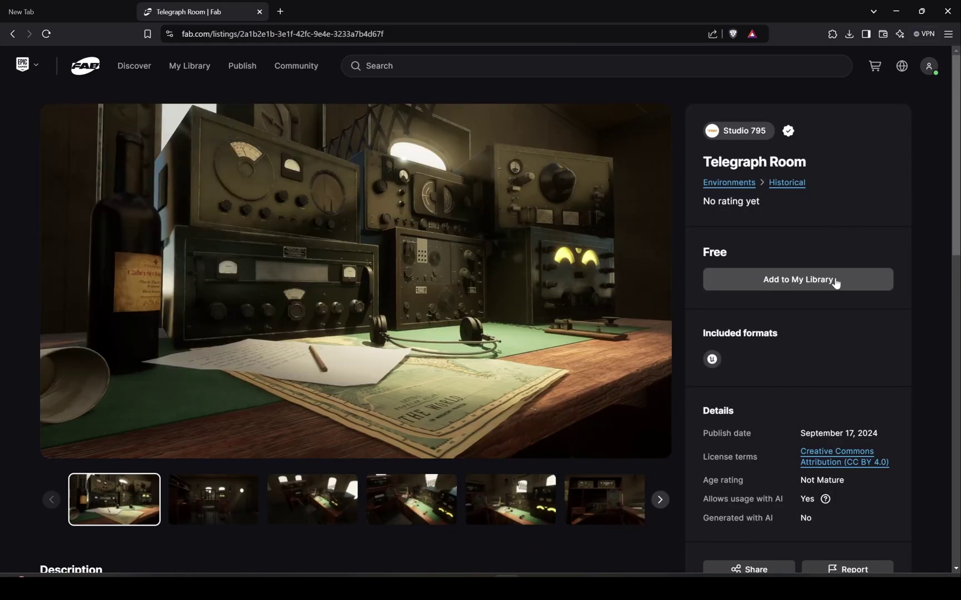
{"action": "left_click", "coordinate": [778, 279]}
{"action": "left_click", "coordinate": [839, 280]}
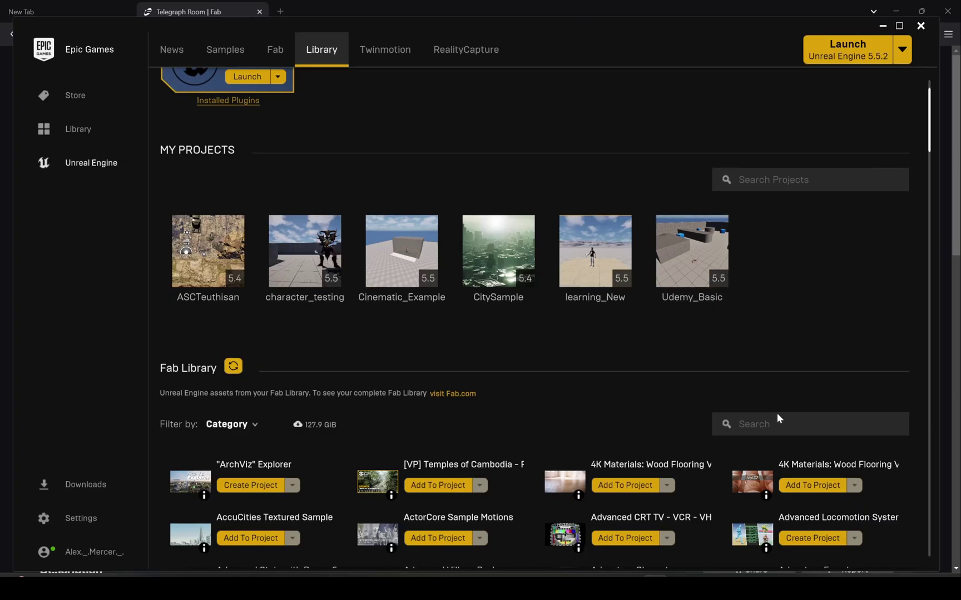
- Search the Fab Library for 'telegrap' and refresh the listing
{"action": "left_click", "coordinate": [776, 423]}
{"action": "type", "text": "telegrap"}
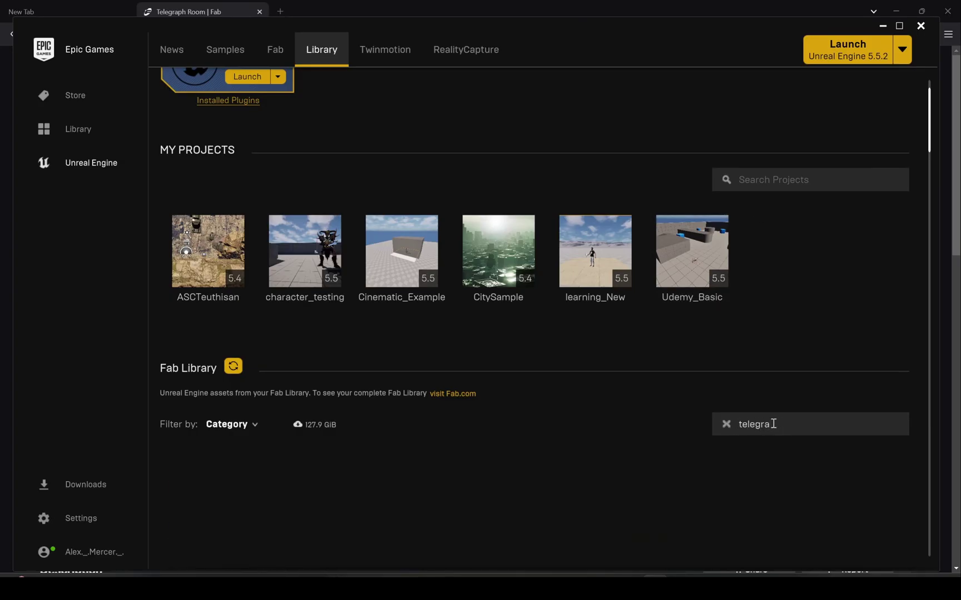
{"action": "left_click", "coordinate": [233, 368]}
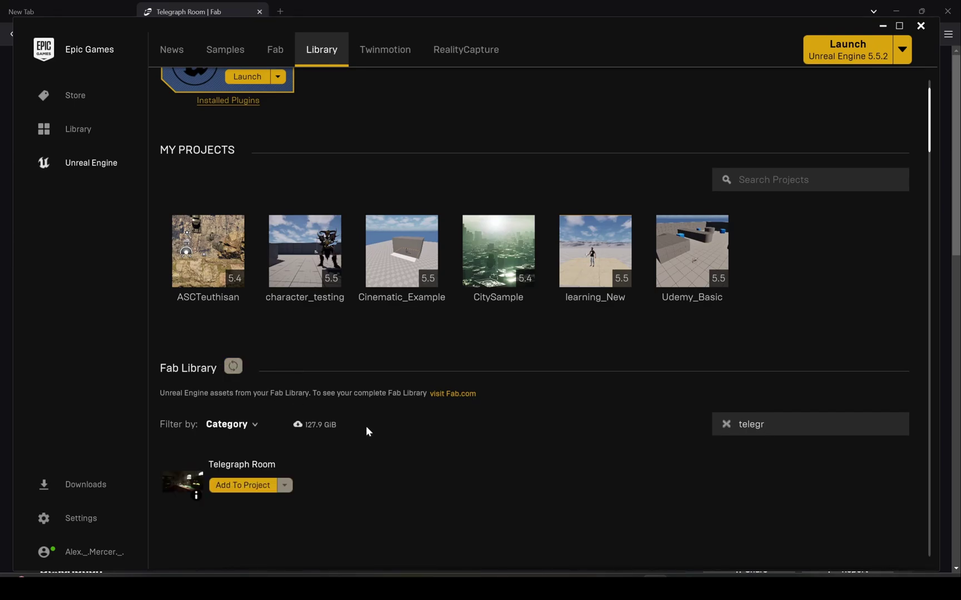
- Add Telegraph Room to Cinematic_Example with asset version 5.4, listing all projects
{"action": "left_click", "coordinate": [236, 486]}
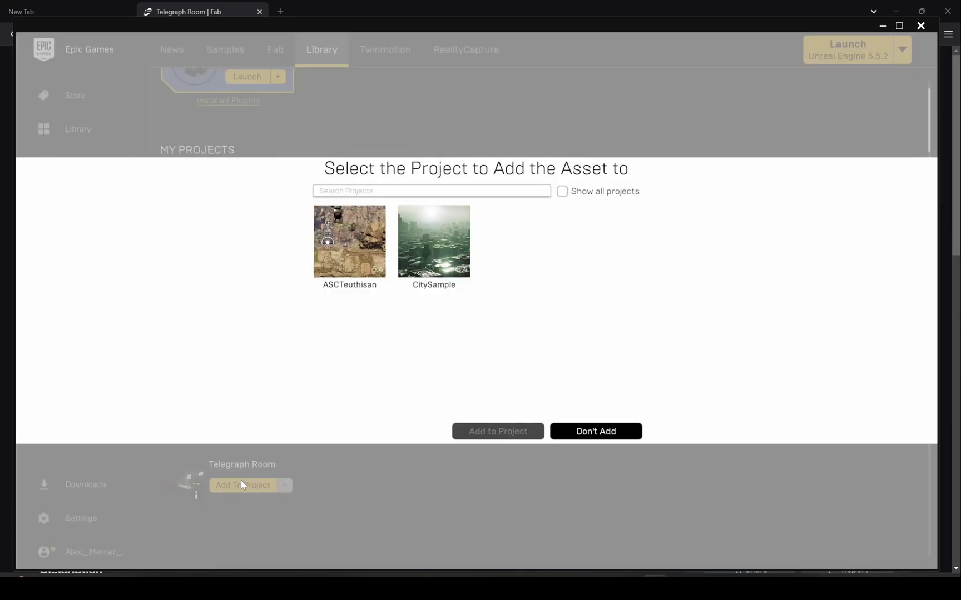
{"action": "left_click", "coordinate": [562, 192]}
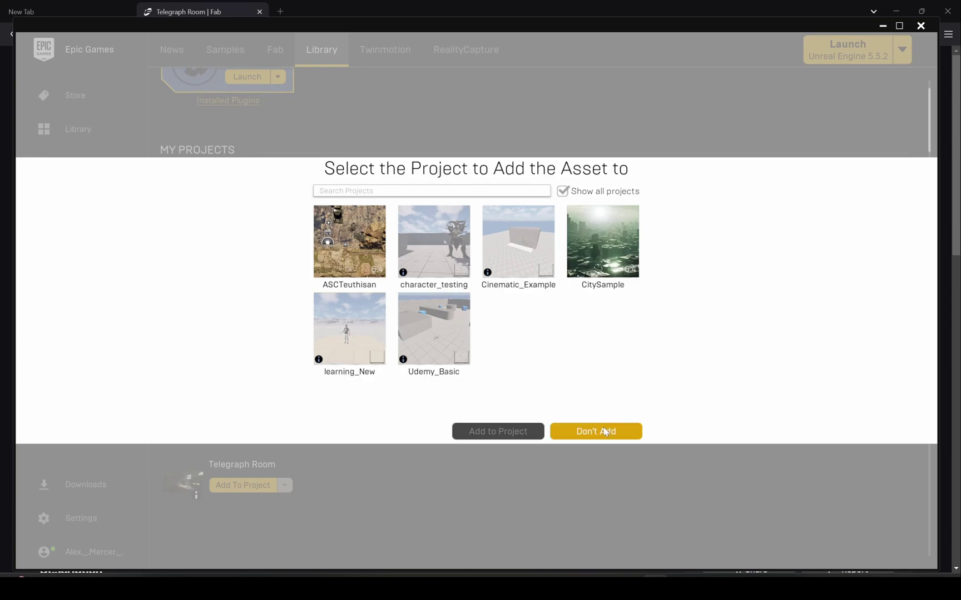
{"action": "left_click", "coordinate": [580, 434]}
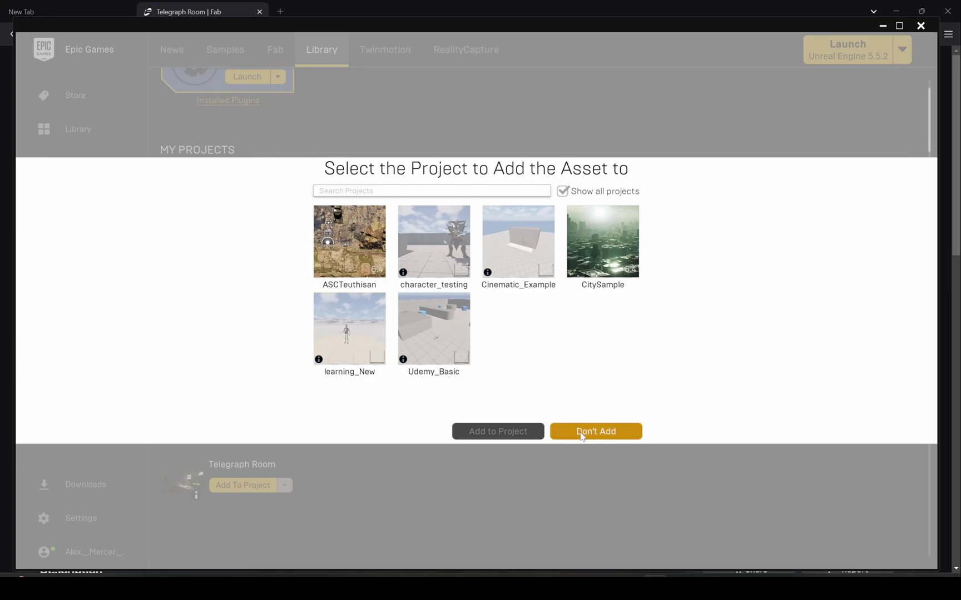
{"action": "left_click", "coordinate": [265, 504]}
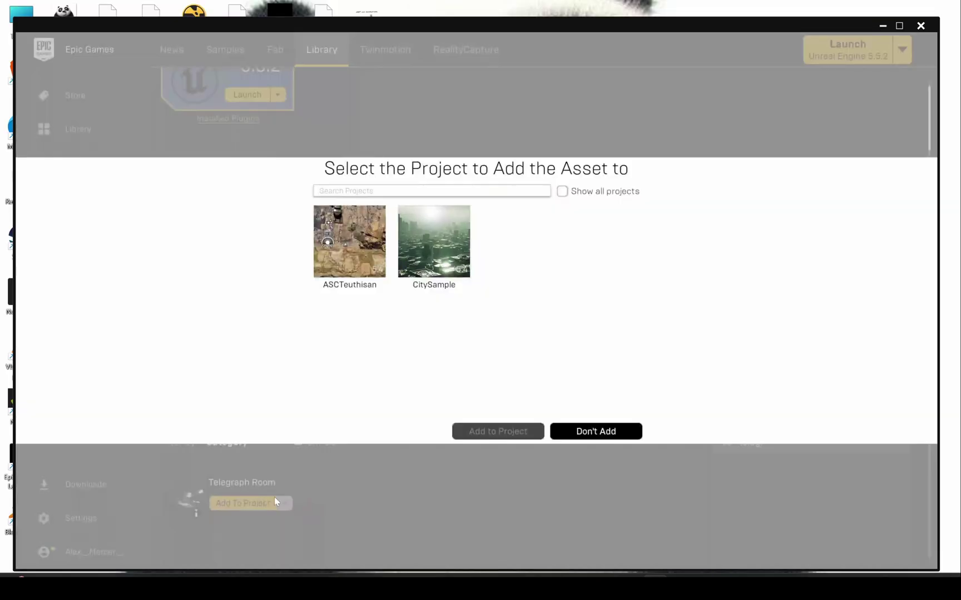
{"action": "left_click", "coordinate": [563, 192]}
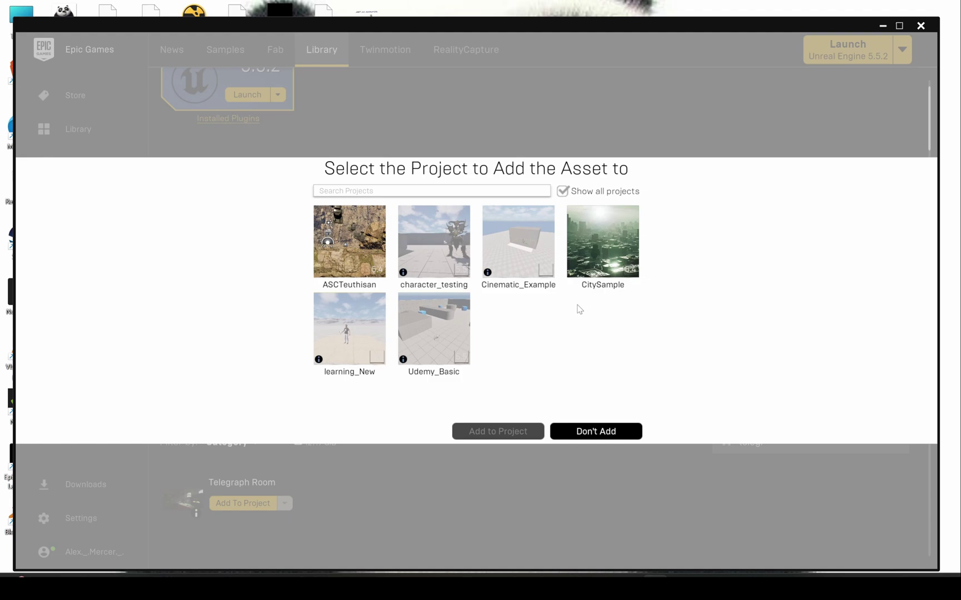
{"action": "left_click", "coordinate": [526, 258]}
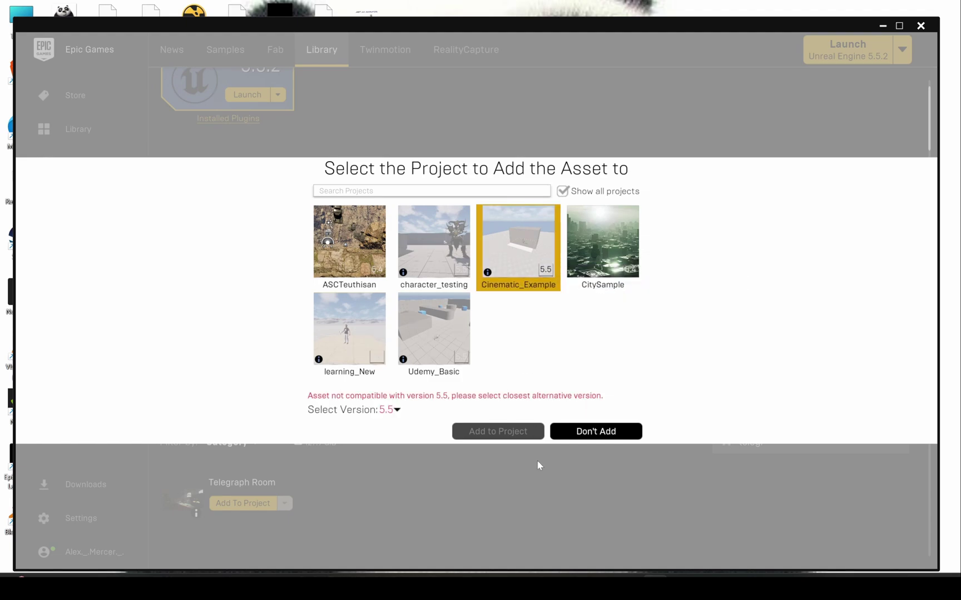
{"action": "left_click", "coordinate": [397, 410]}
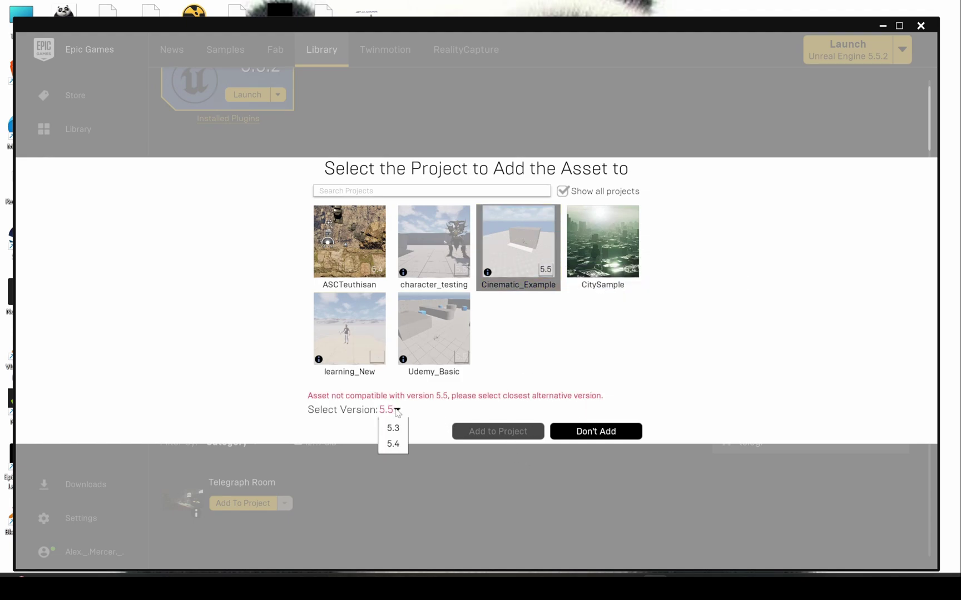
{"action": "left_click", "coordinate": [393, 445]}
{"action": "left_click", "coordinate": [459, 432]}
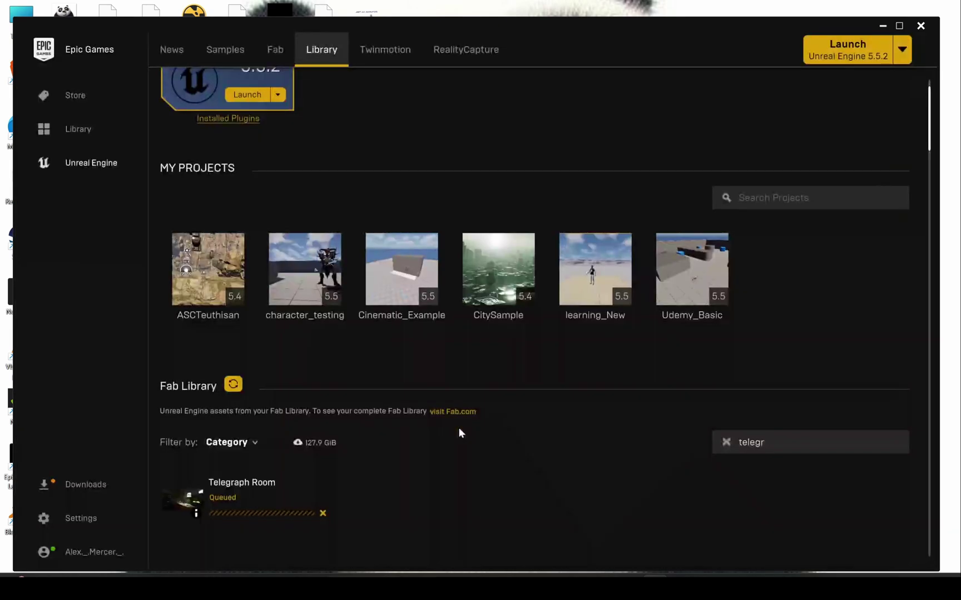
{"action": "scroll", "coordinate": [555, 401], "scroll_direction": "up", "scroll_amount": 2}
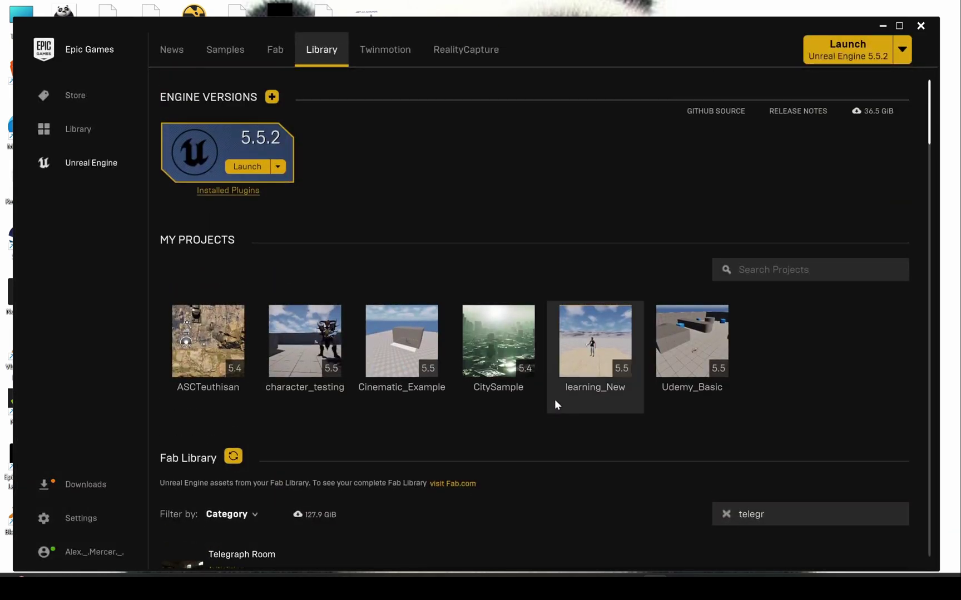
- Open the project and load the Demo level from Telegraph > Maps
{"action": "double_click", "coordinate": [555, 399]}
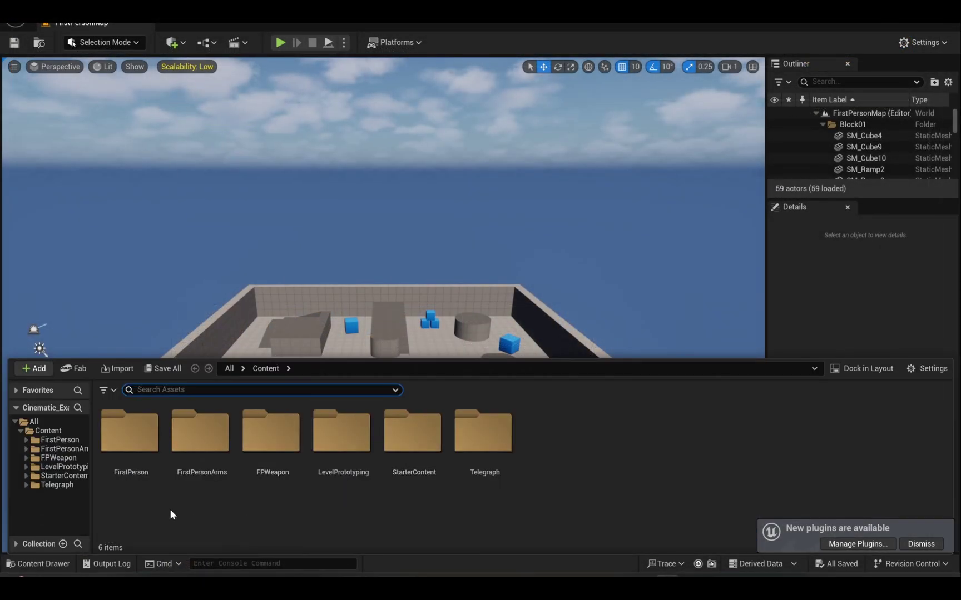
{"action": "double_click", "coordinate": [493, 457]}
{"action": "double_click", "coordinate": [140, 474]}
{"action": "double_click", "coordinate": [140, 474]}
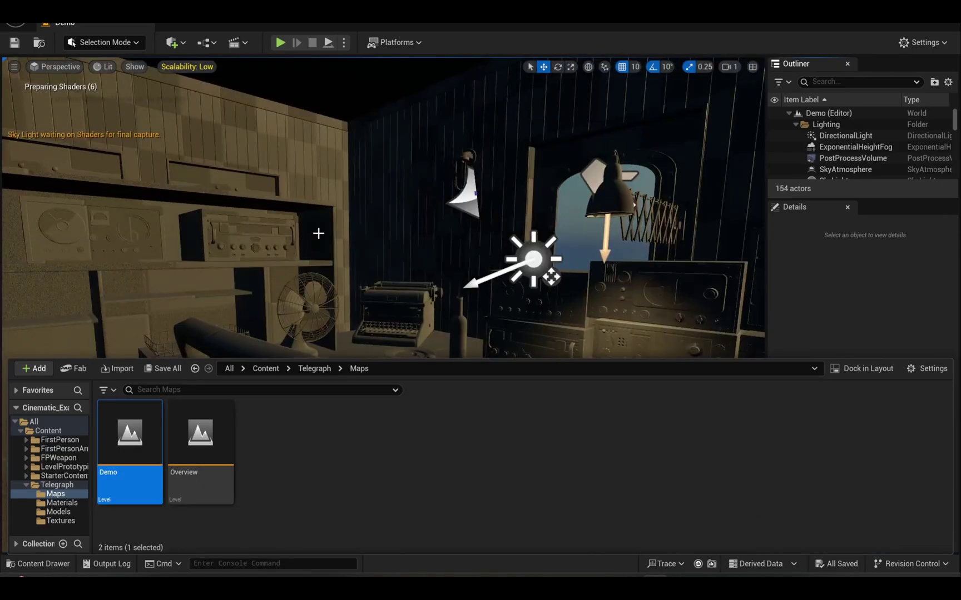
{"action": "right_click_drag", "start_coordinate": [380, 268], "coordinate": [227, 75]}
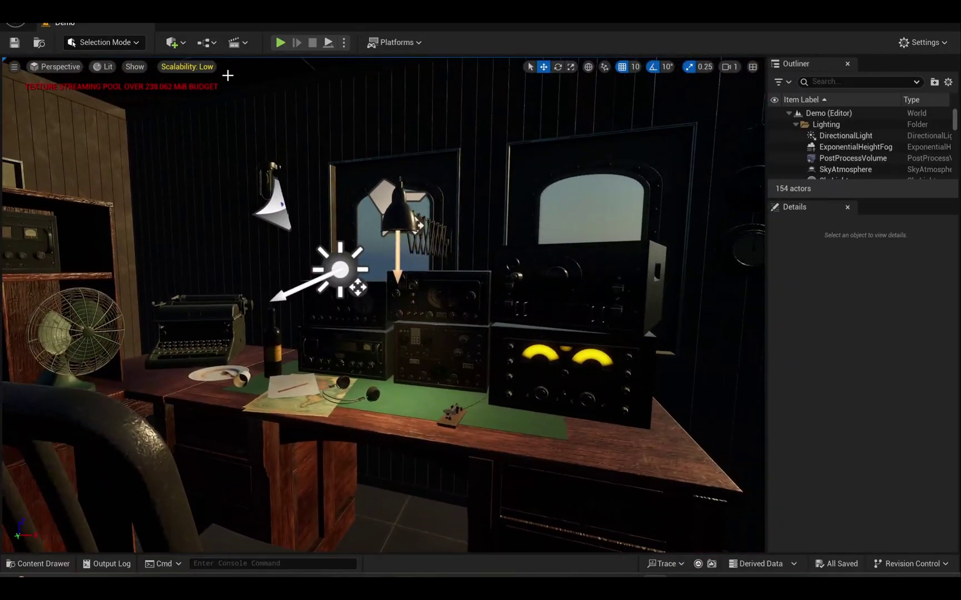
- Raise the viewport scalability from Low to High
{"action": "left_click", "coordinate": [196, 67]}
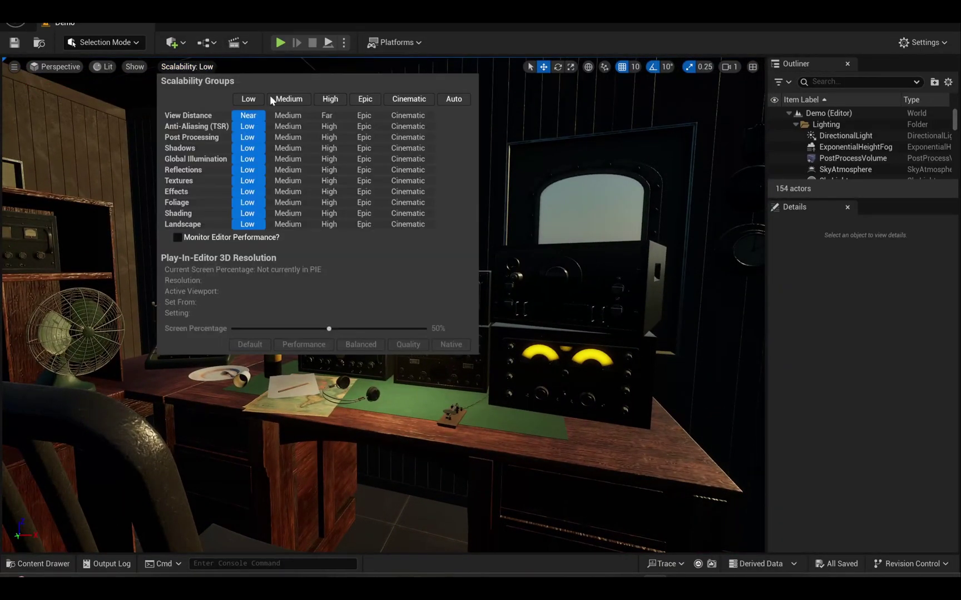
{"action": "left_click", "coordinate": [331, 102]}
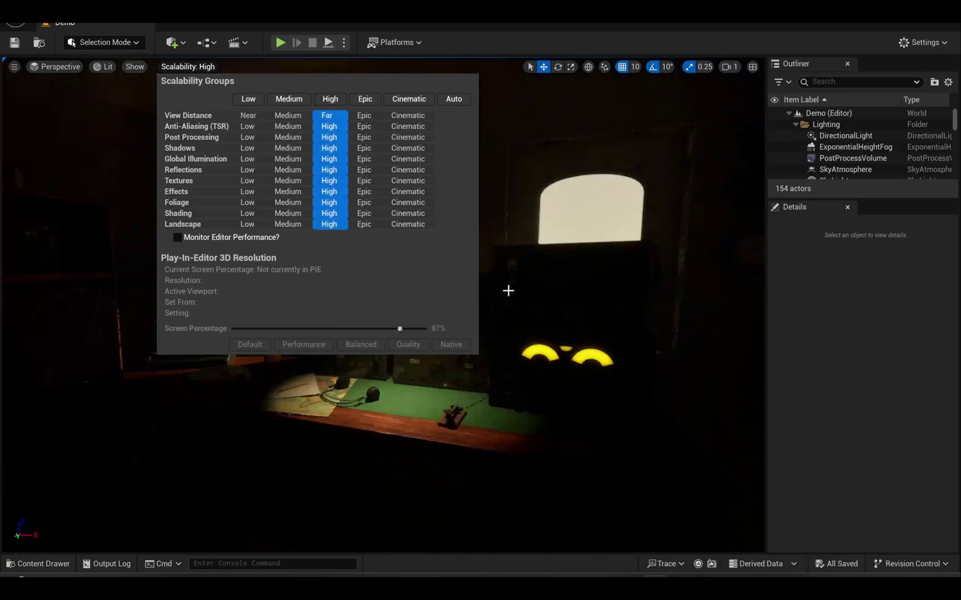
{"action": "right_click_drag", "start_coordinate": [507, 308], "coordinate": [468, 245]}
- Select the room's door and move the view closer to the building wall
{"action": "left_click", "coordinate": [489, 255]}
{"action": "key", "text": "Escape"}
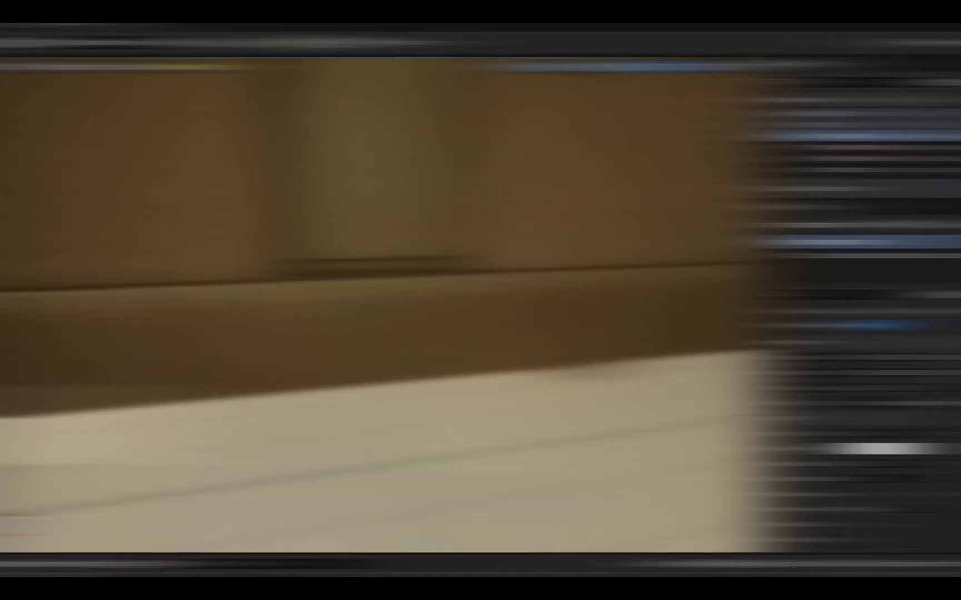
{"action": "key", "text": "Escape"}
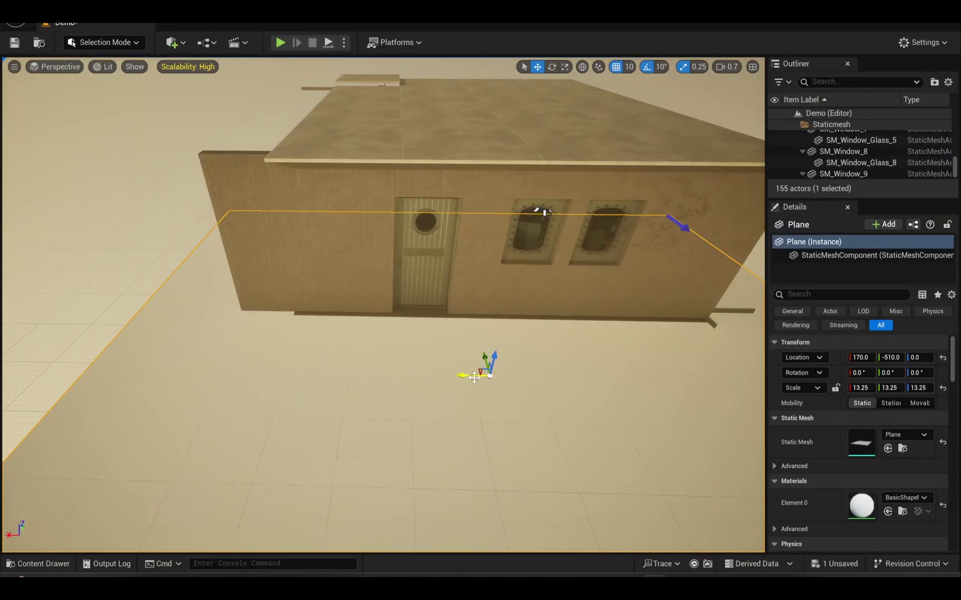
{"action": "right_click_drag", "start_coordinate": [542, 213], "coordinate": [605, 194]}
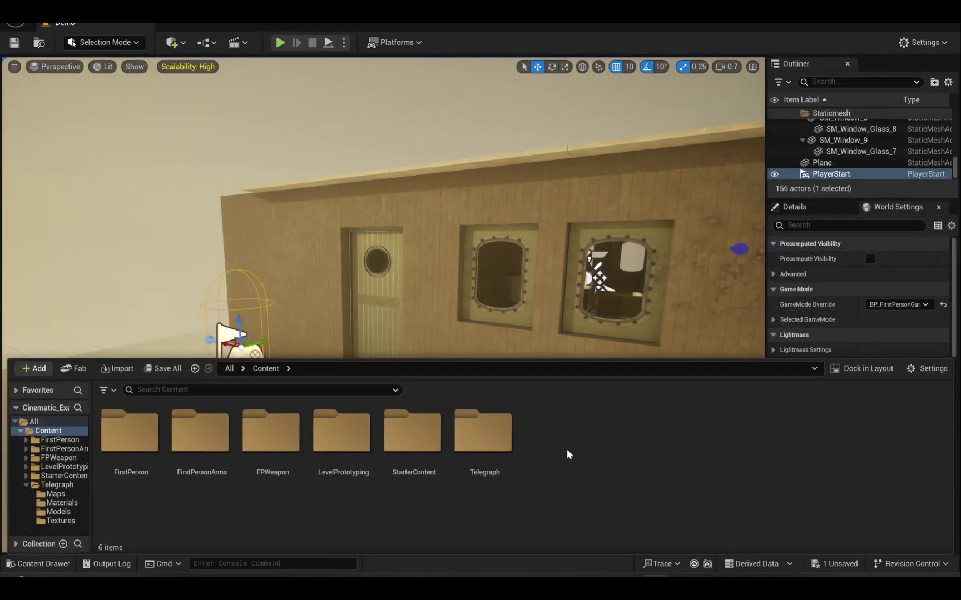
- Create a new folder named My_Folder in the Content folder
{"action": "right_click", "coordinate": [567, 449]}
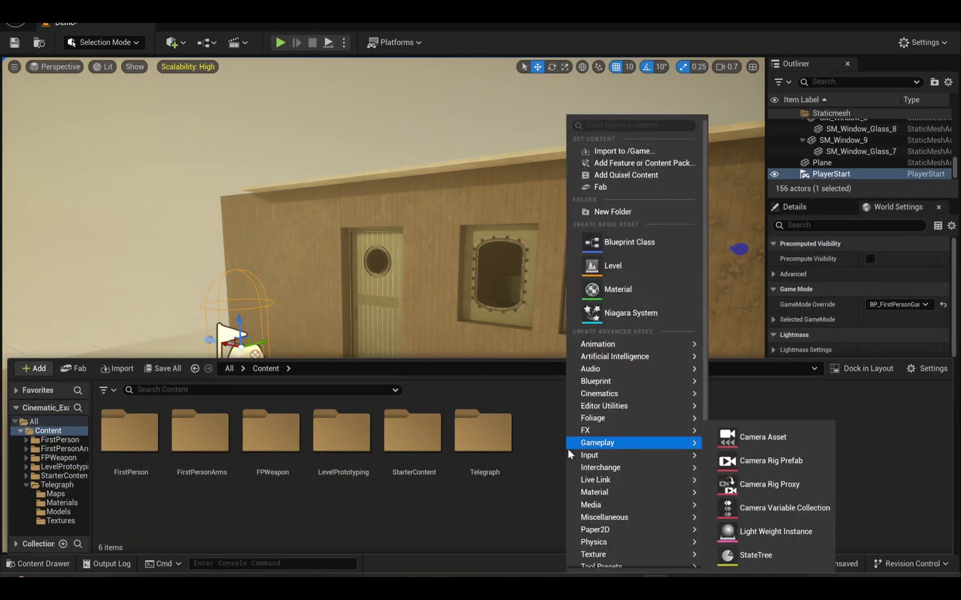
{"action": "left_click", "coordinate": [609, 211]}
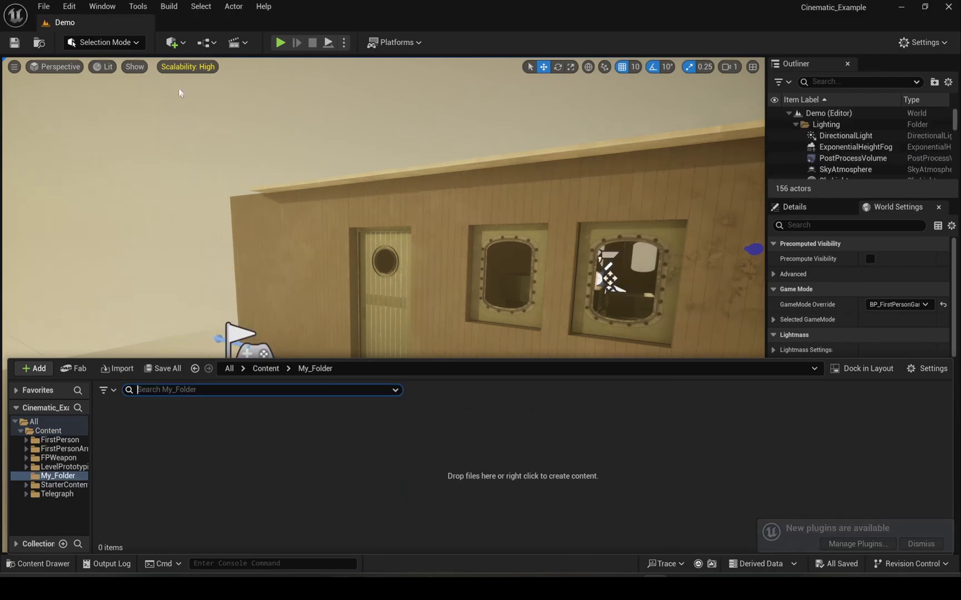
{"action": "left_click", "coordinate": [173, 42]}
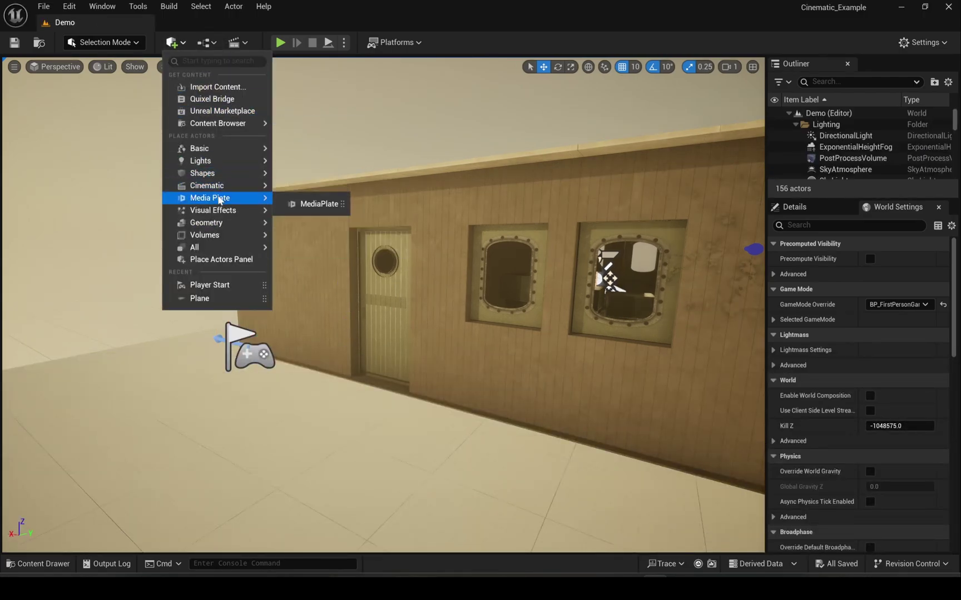
- Open Quixel Bridge, check the Cooper preset's Cinematic (Complete) quality, and sign in to Epic
{"action": "left_click", "coordinate": [215, 99]}
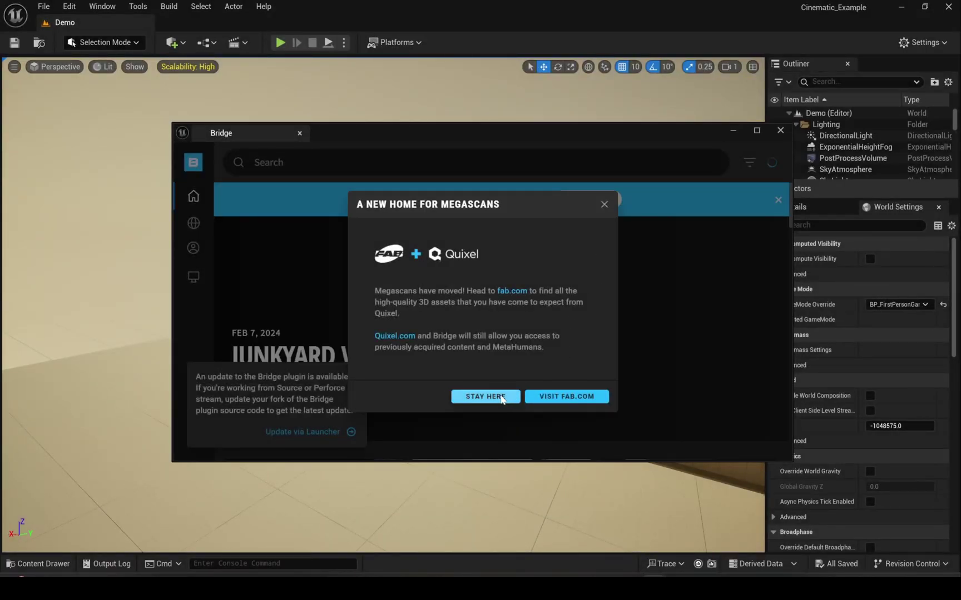
{"action": "left_click", "coordinate": [486, 396]}
{"action": "left_click", "coordinate": [193, 249]}
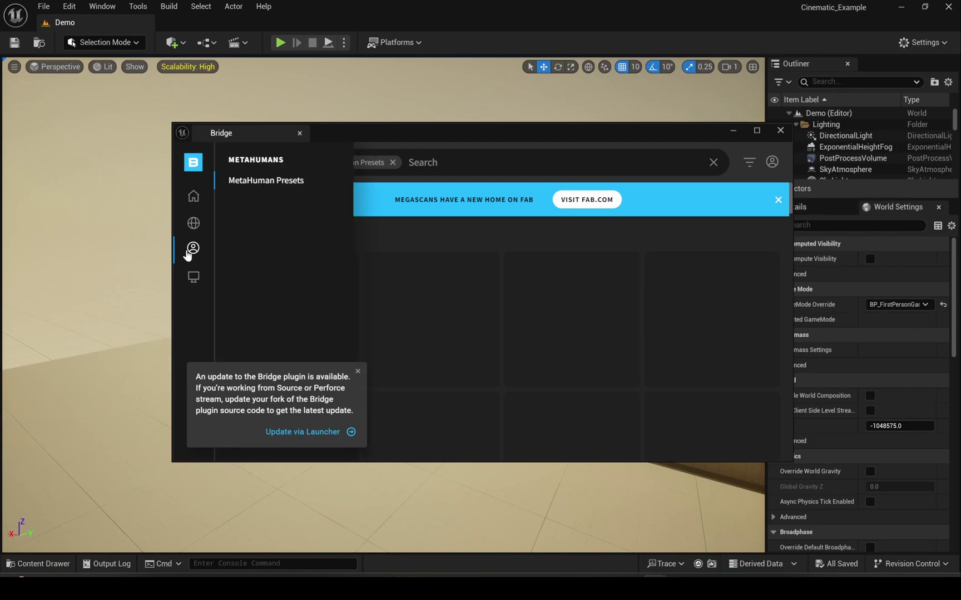
{"action": "left_click", "coordinate": [195, 250]}
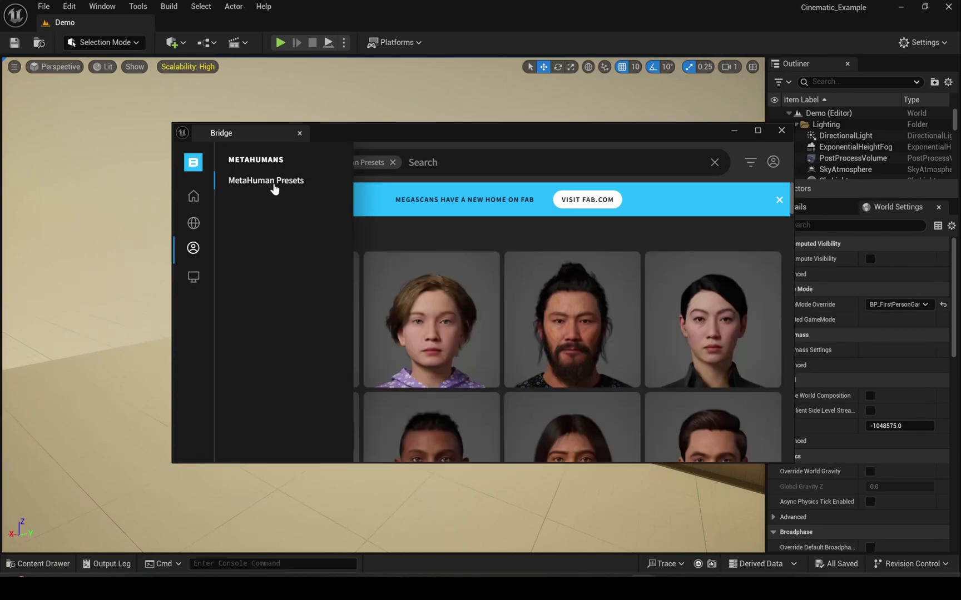
{"action": "scroll", "coordinate": [495, 336], "scroll_direction": "down", "scroll_amount": 5}
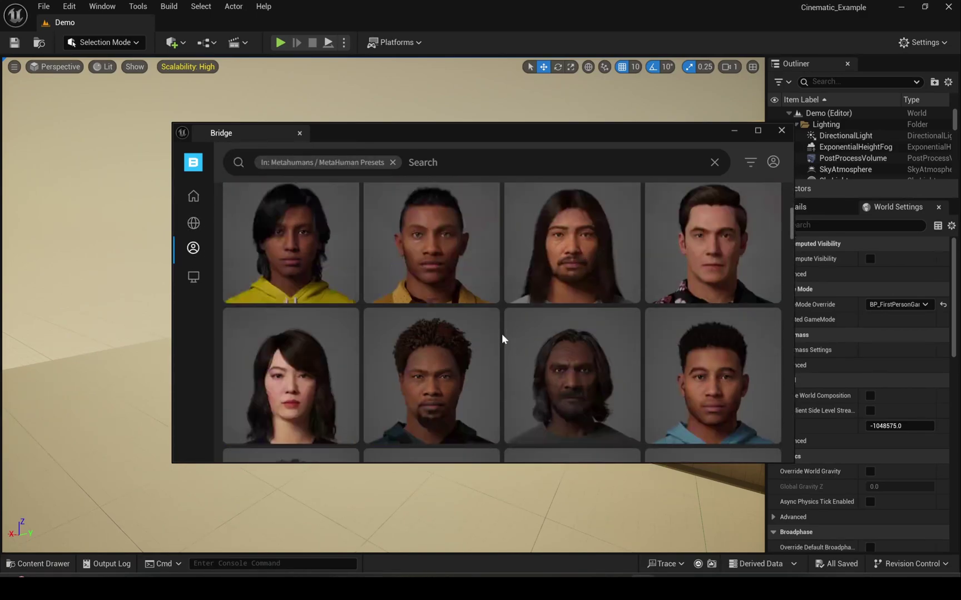
{"action": "left_click", "coordinate": [657, 257]}
{"action": "left_click", "coordinate": [626, 440]}
{"action": "left_click", "coordinate": [626, 441]}
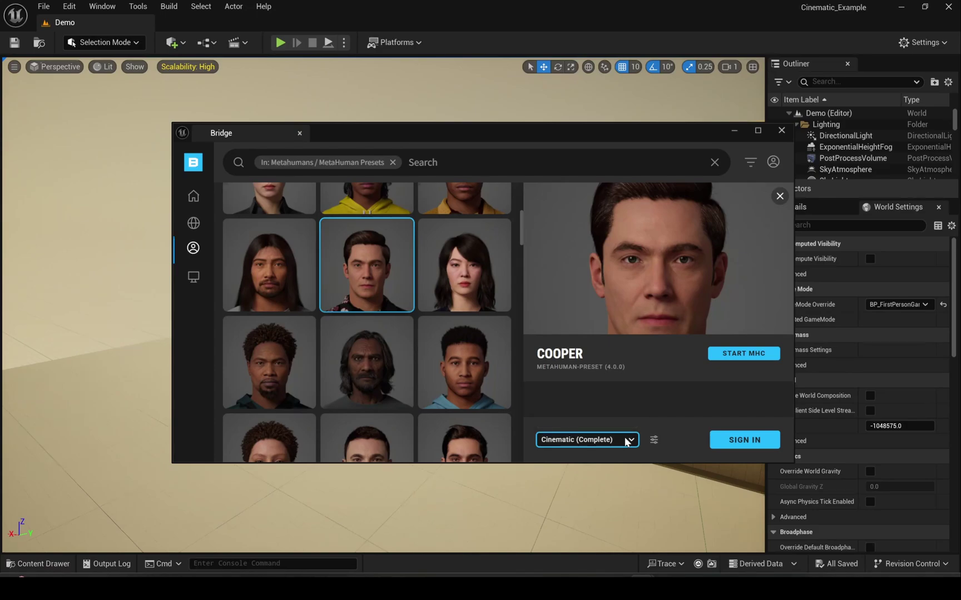
{"action": "left_click", "coordinate": [746, 440]}
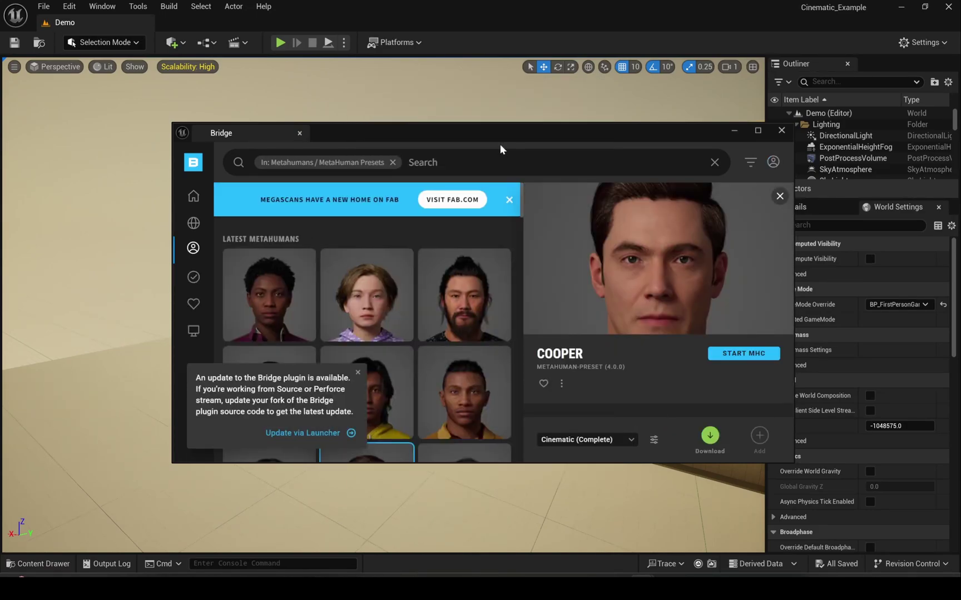
- Download Cooper from My MetaHumans at Cinematic (Complete) quality, then close Bridge
{"action": "mouse_move", "coordinate": [180, 306]}
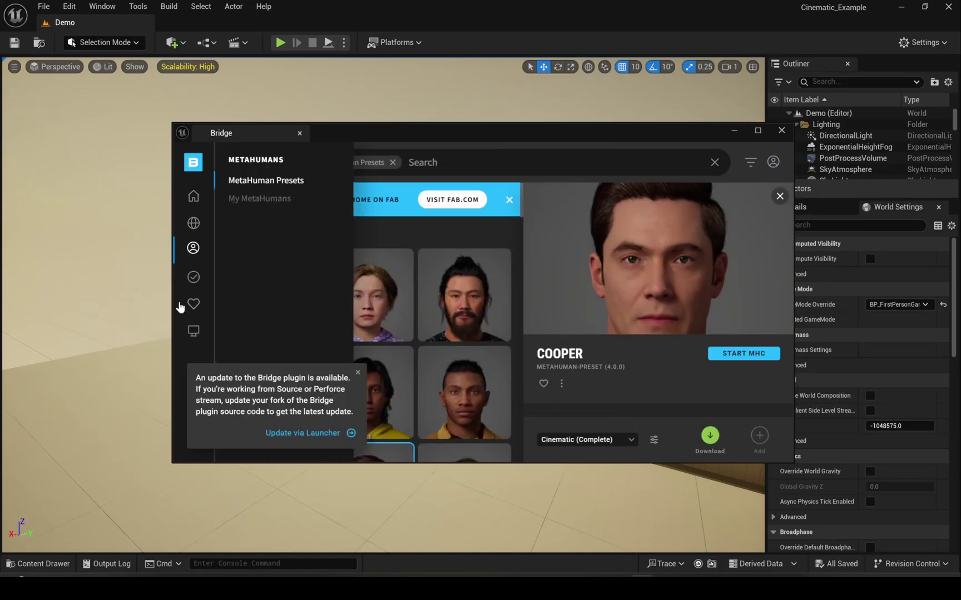
{"action": "left_click", "coordinate": [247, 199]}
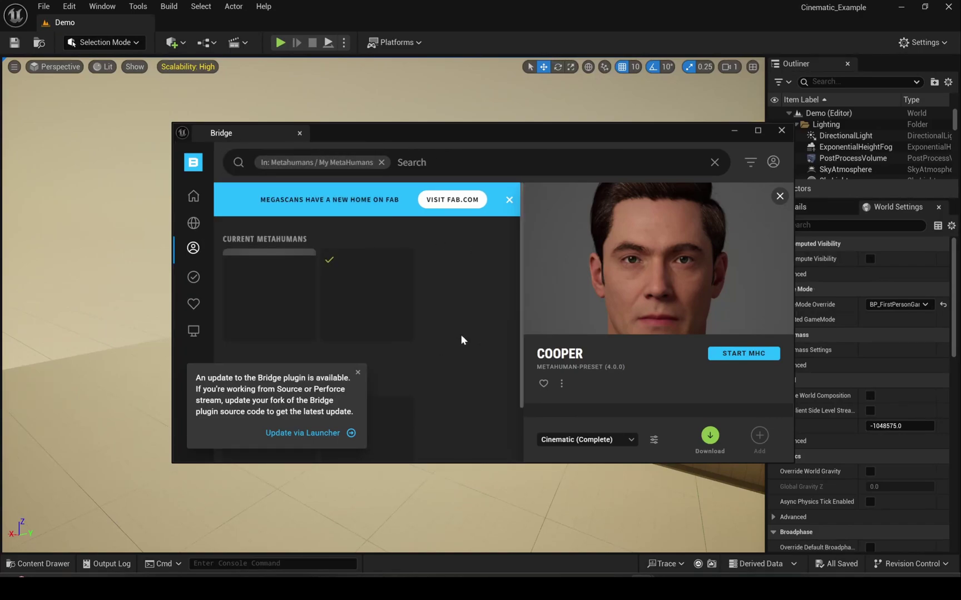
{"action": "left_click", "coordinate": [358, 372]}
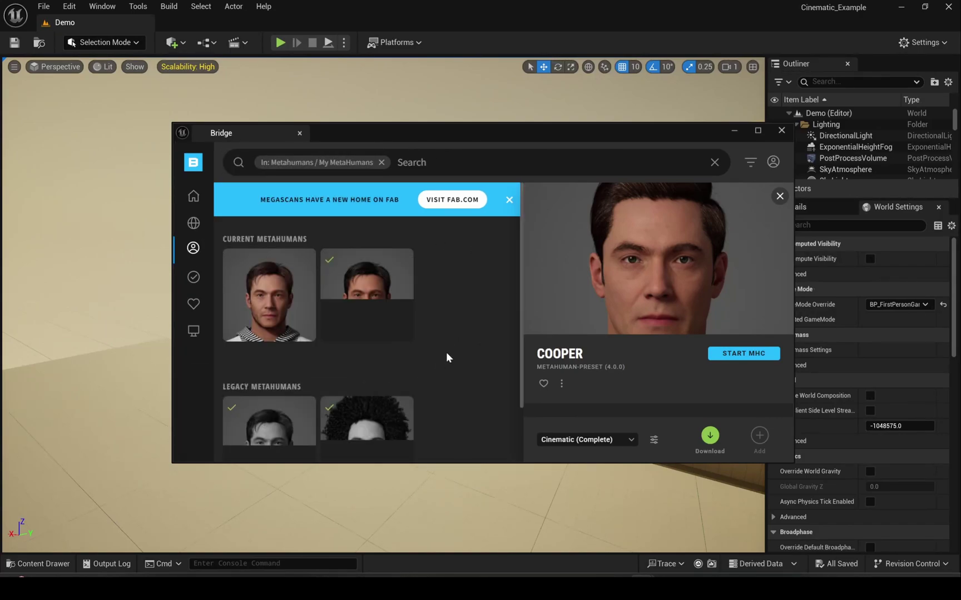
{"action": "scroll", "coordinate": [446, 355], "scroll_direction": "down", "scroll_amount": 1}
{"action": "left_click", "coordinate": [285, 278]}
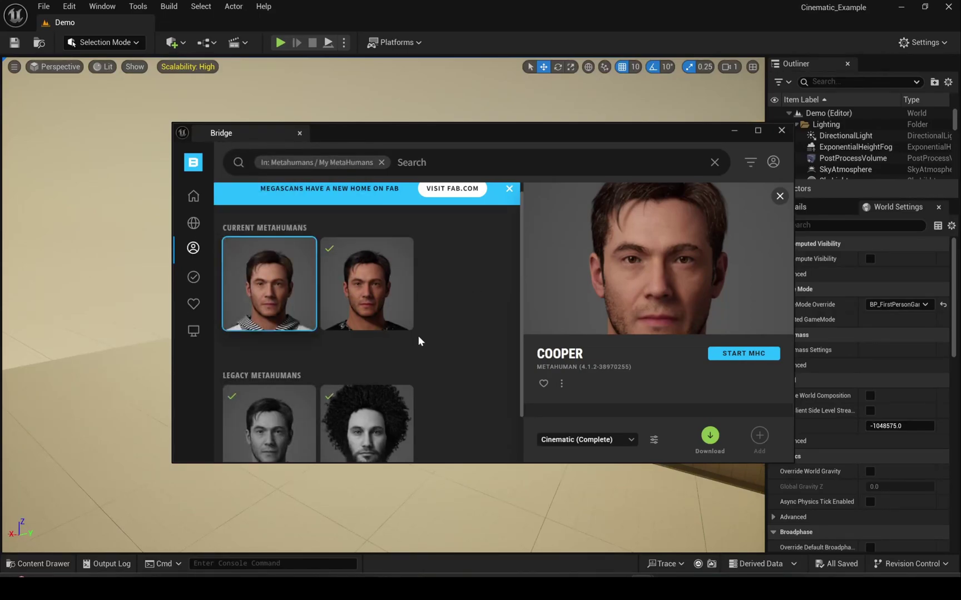
{"action": "left_click", "coordinate": [625, 441]}
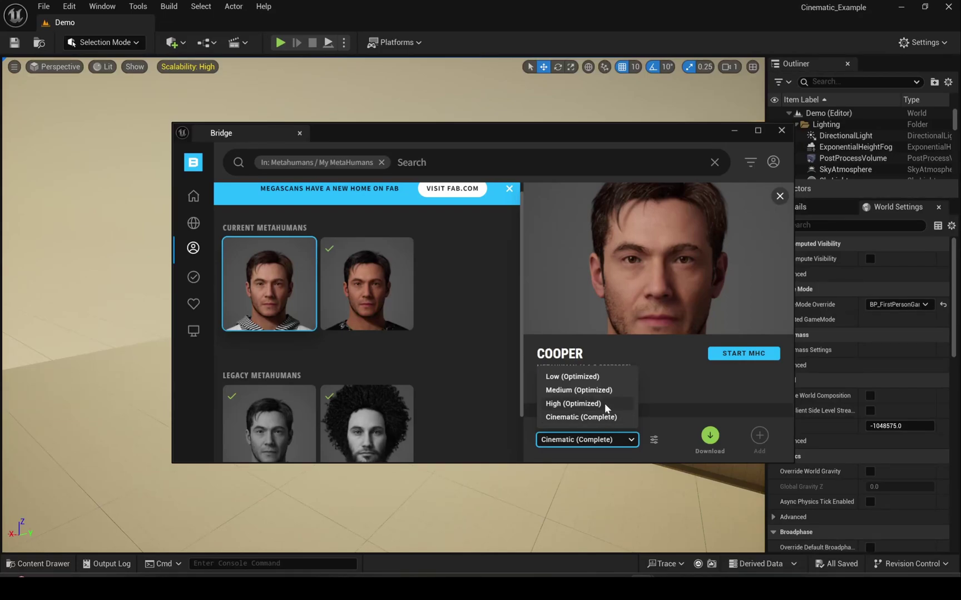
{"action": "left_click", "coordinate": [605, 419]}
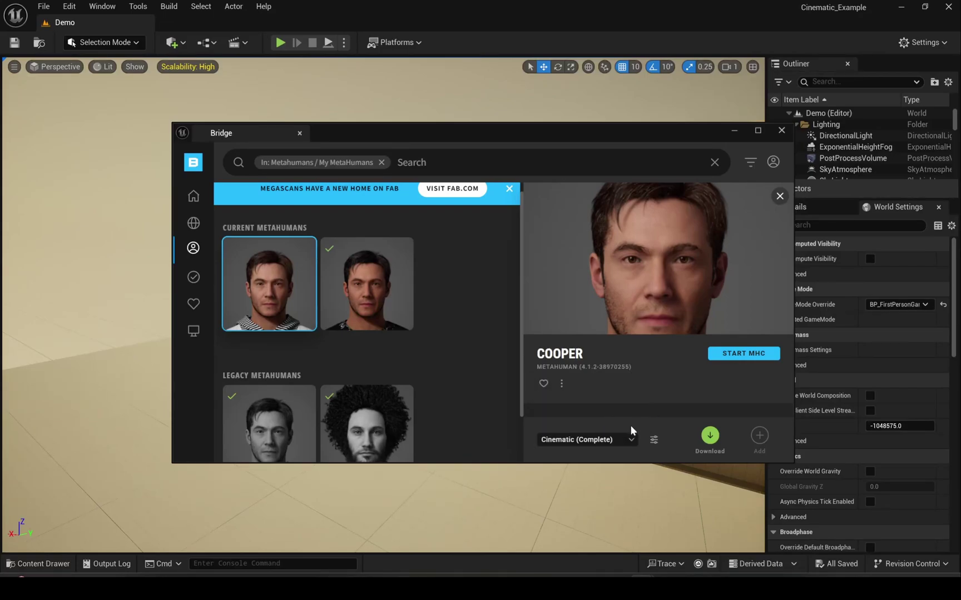
{"action": "left_click", "coordinate": [710, 435]}
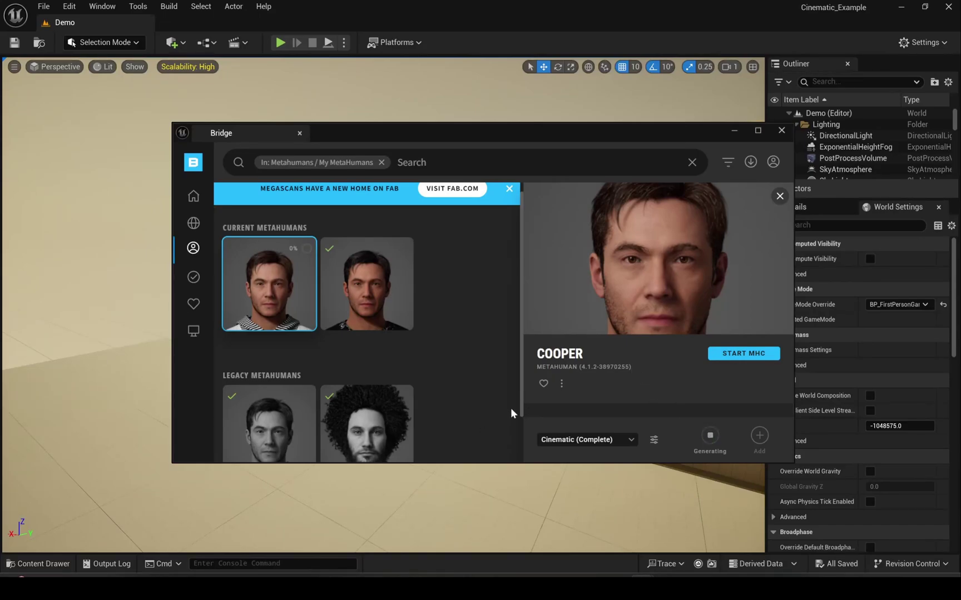
{"action": "left_click", "coordinate": [781, 131]}
{"action": "key", "text": "ctrl+space"}
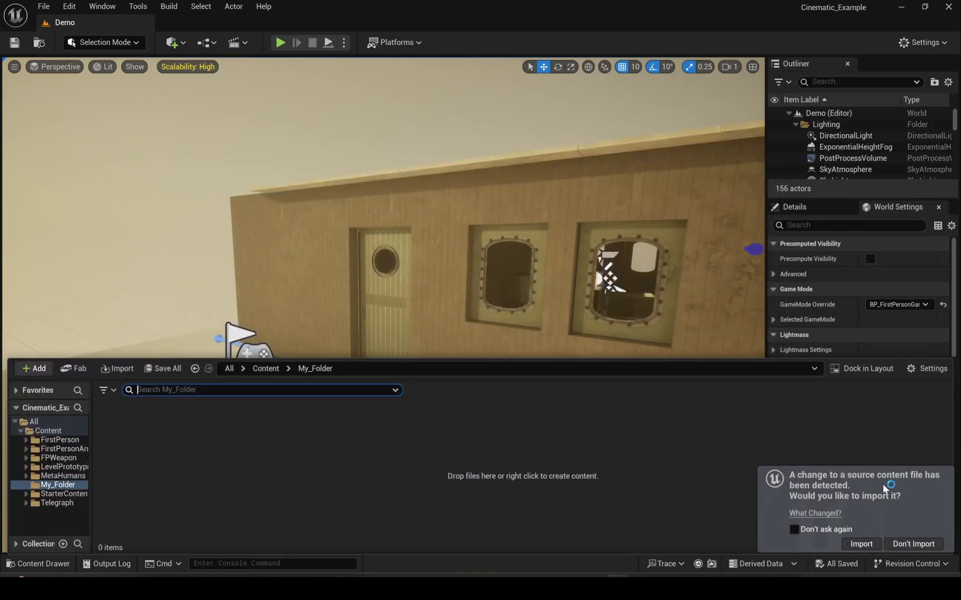
- Import Cooper's DNA onto Cooper_FaceMesh and enable the missing project settings
{"action": "left_click", "coordinate": [873, 544]}
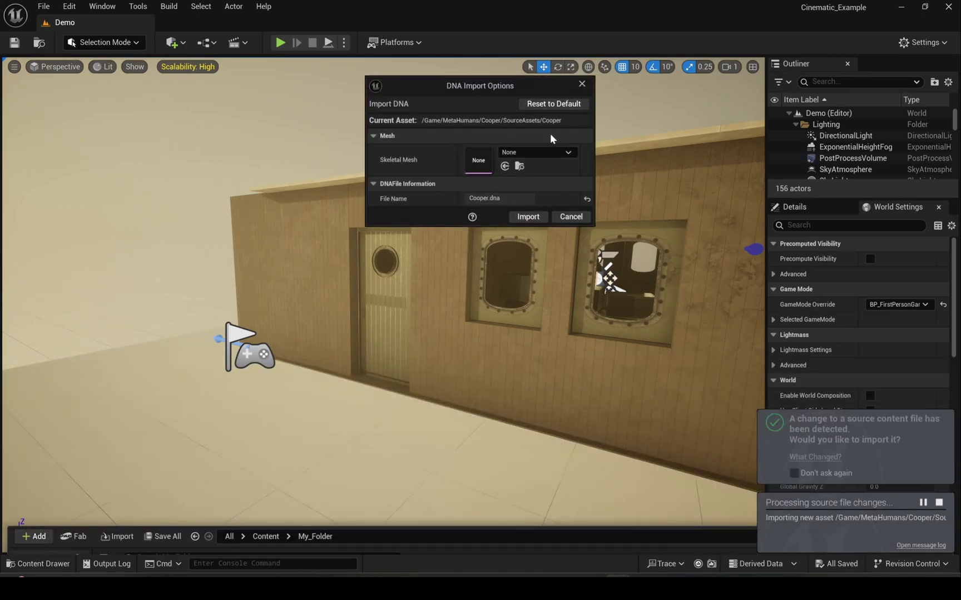
{"action": "left_click", "coordinate": [556, 150]}
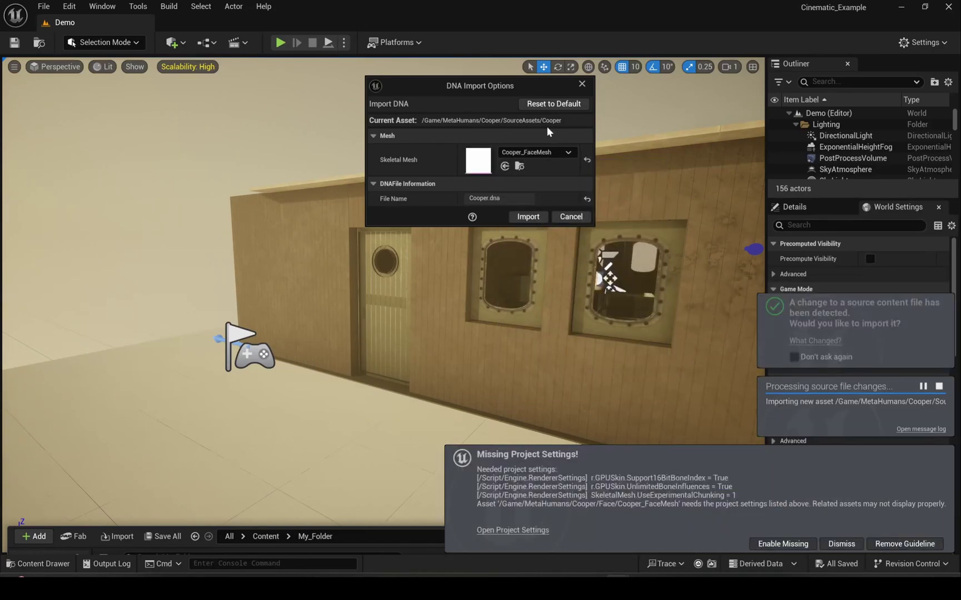
{"action": "left_click", "coordinate": [528, 217]}
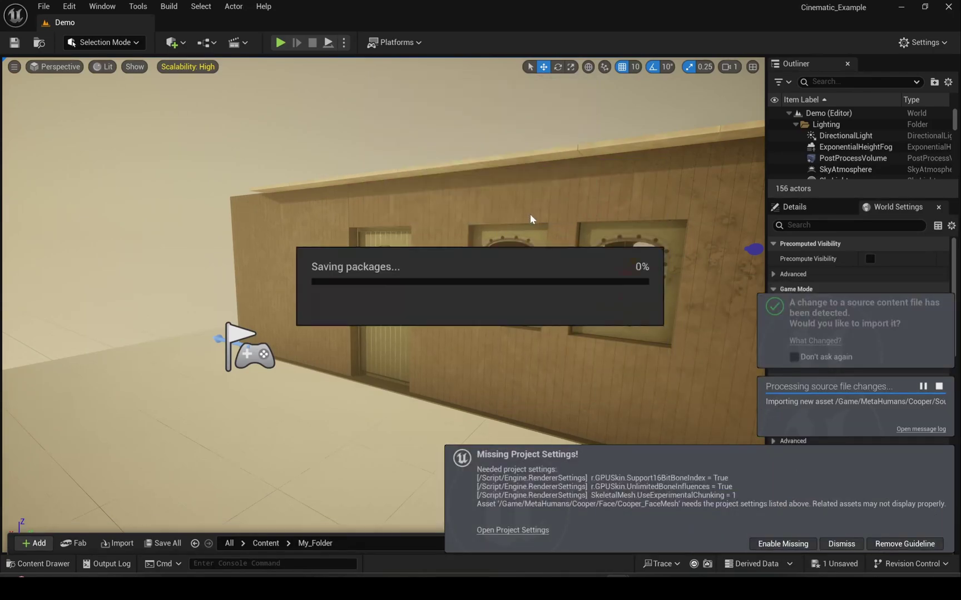
{"action": "left_click", "coordinate": [781, 543]}
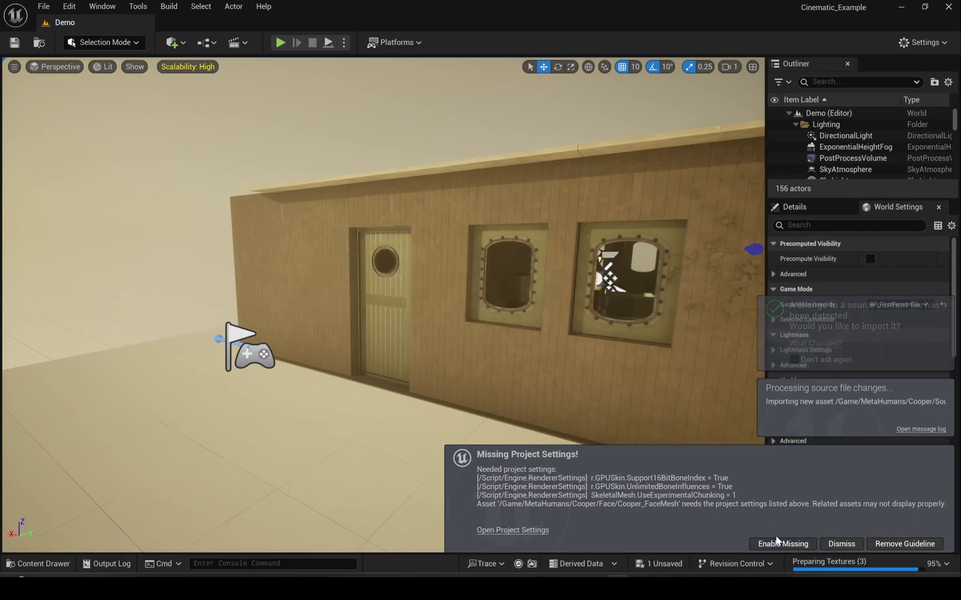
- Open the BP_Cooper Blueprint from Content > MetaHumans > Cooper
{"action": "key", "text": "ctrl+space"}
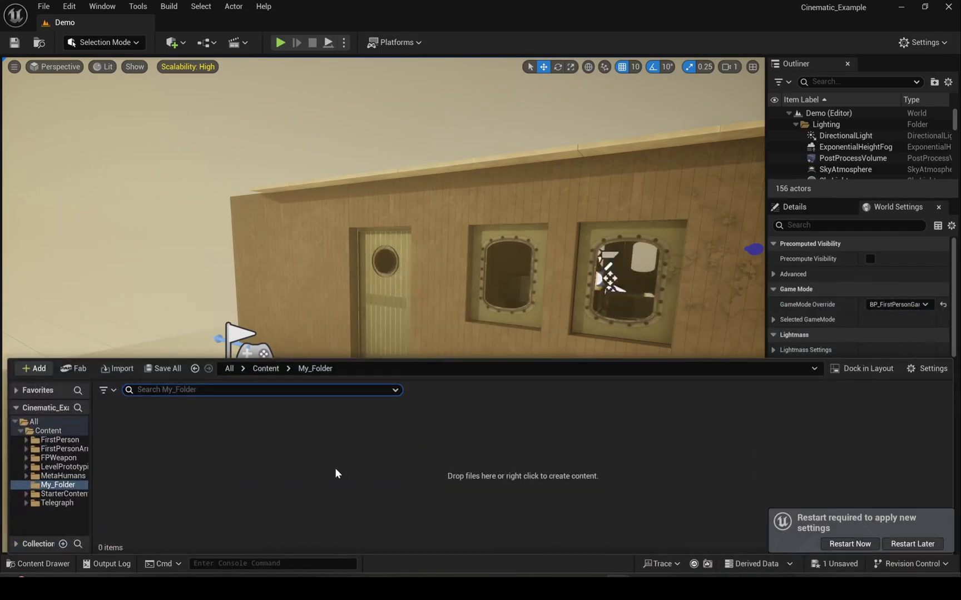
{"action": "left_click", "coordinate": [276, 371]}
{"action": "left_click", "coordinate": [414, 440]}
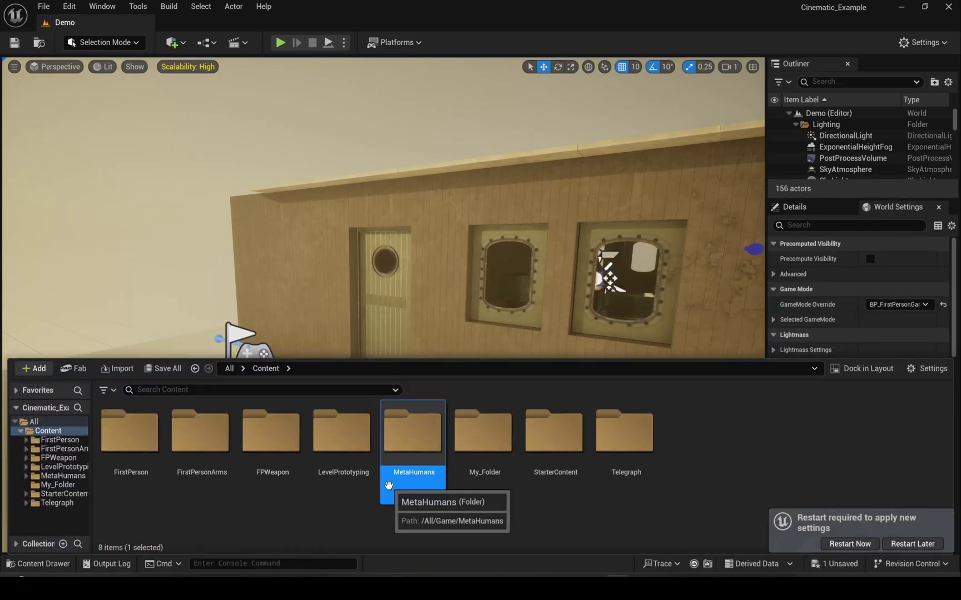
{"action": "double_click", "coordinate": [414, 445]}
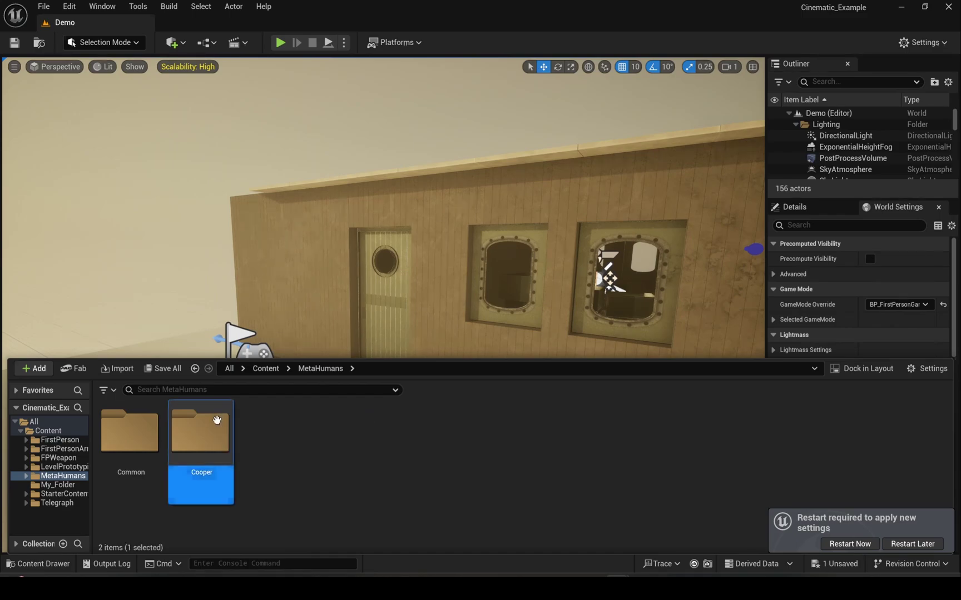
{"action": "double_click", "coordinate": [200, 437]}
{"action": "double_click", "coordinate": [714, 472]}
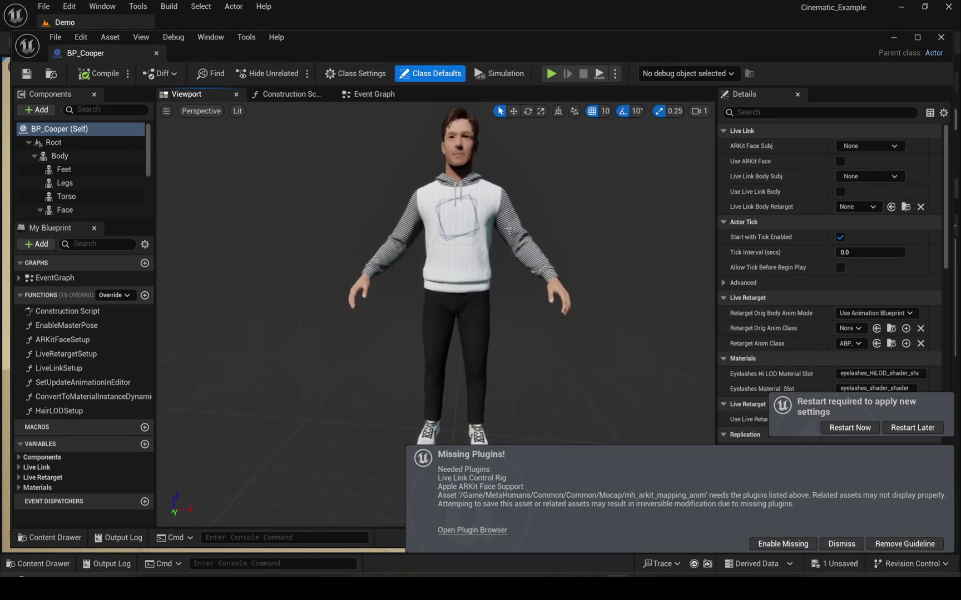
- Enable the missing Live Link and ARKit plugins for Cooper's Blueprint
{"action": "scroll", "coordinate": [510, 233], "scroll_direction": "up", "scroll_amount": 5}
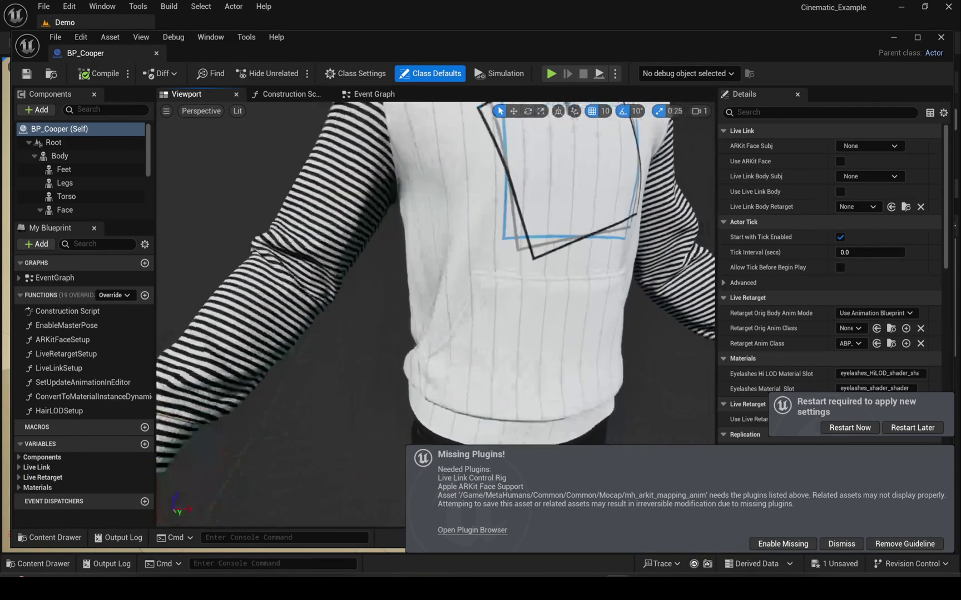
{"action": "scroll", "coordinate": [510, 232], "scroll_direction": "down", "scroll_amount": 5}
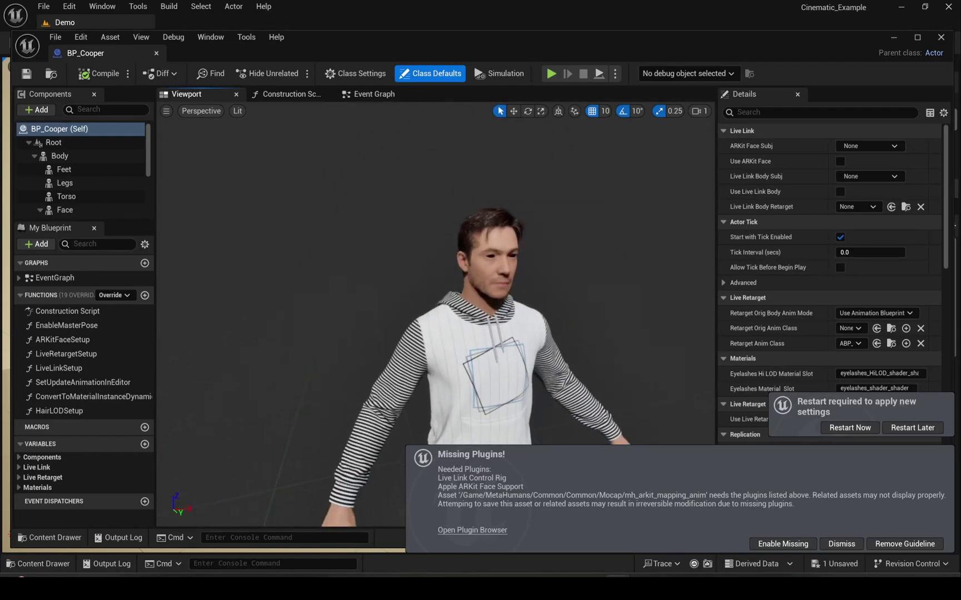
{"action": "left_click_drag", "start_coordinate": [612, 262], "coordinate": [560, 260]}
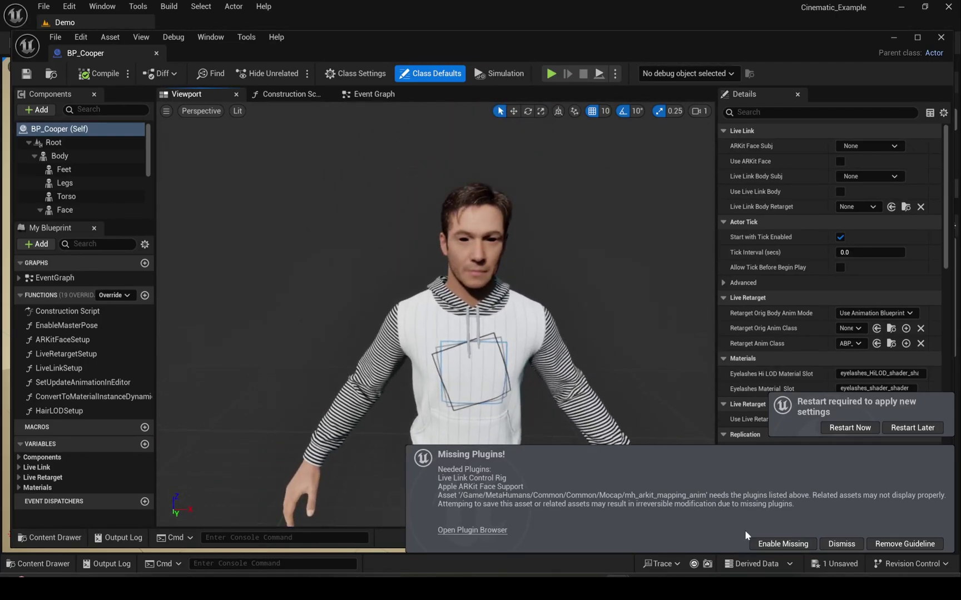
{"action": "left_click", "coordinate": [783, 543]}
- Show the downloaded body acting animation zip in its folder from the browser's downloads
{"action": "left_click_drag", "start_coordinate": [382, 265], "coordinate": [356, 267]}
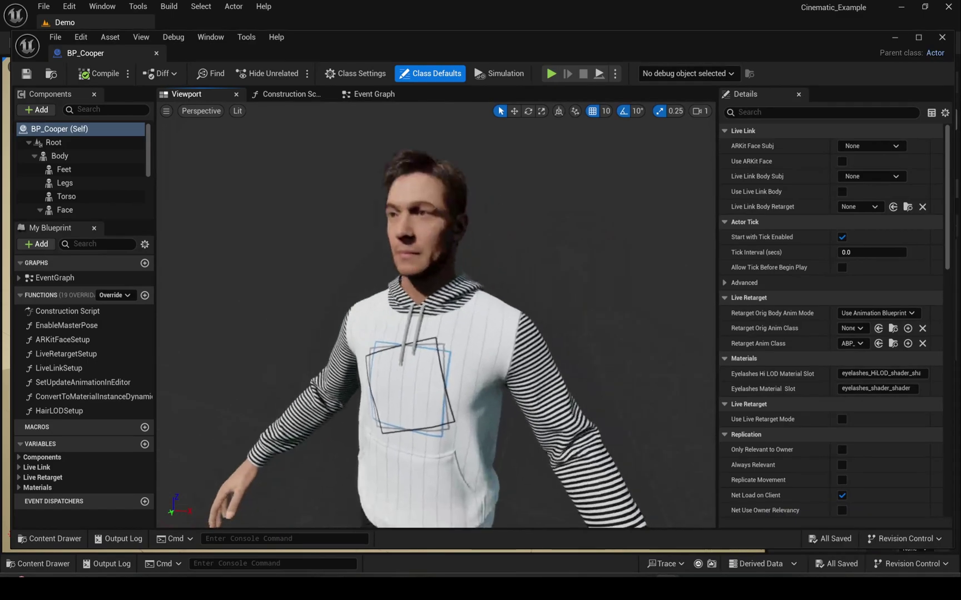
{"action": "left_click_drag", "start_coordinate": [423, 288], "coordinate": [356, 294]}
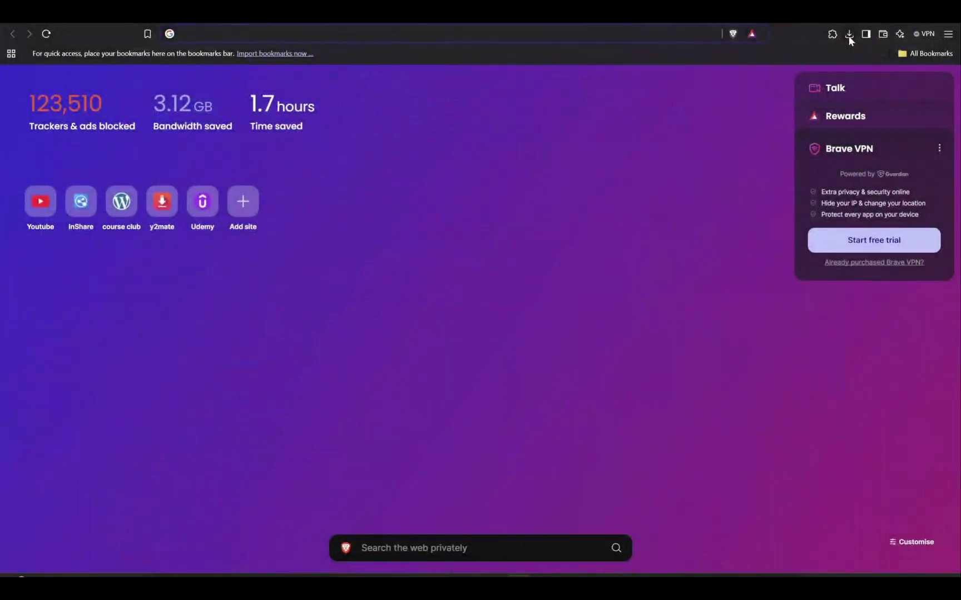
{"action": "left_click", "coordinate": [849, 35]}
{"action": "left_click", "coordinate": [806, 82]}
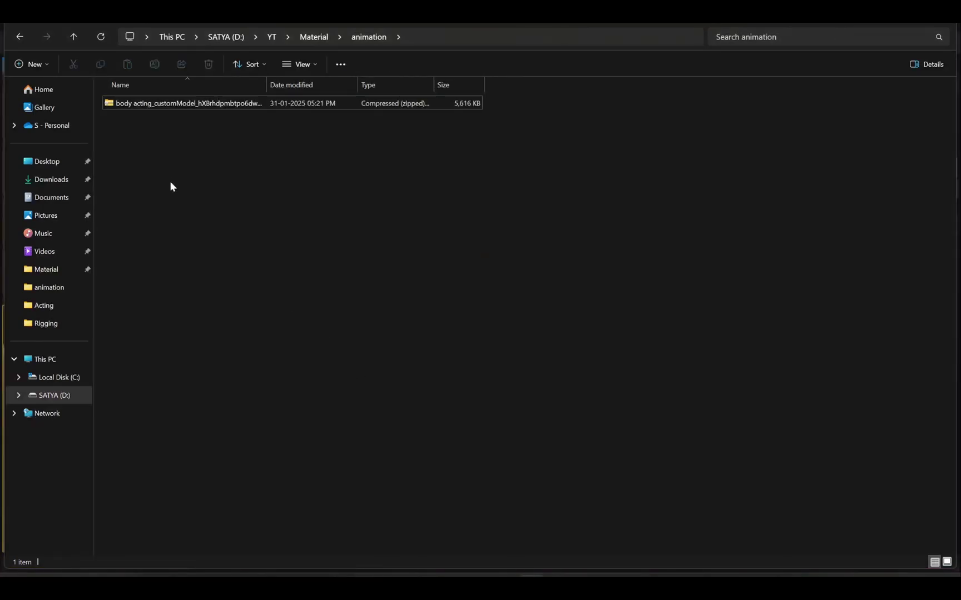
- Extract all contents of the body acting animation zip
{"action": "left_click", "coordinate": [130, 104]}
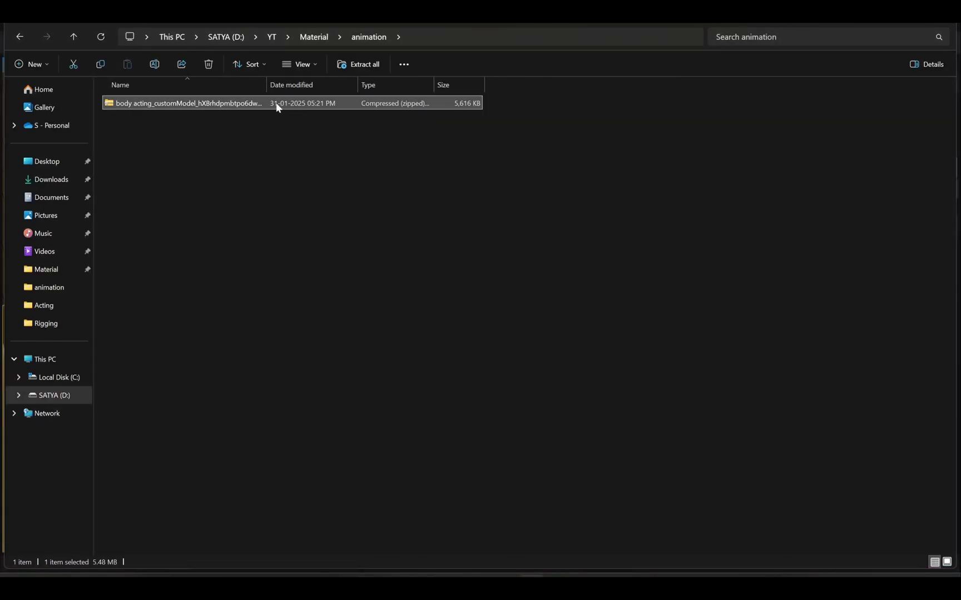
{"action": "right_click", "coordinate": [253, 98]}
{"action": "right_click", "coordinate": [232, 100]}
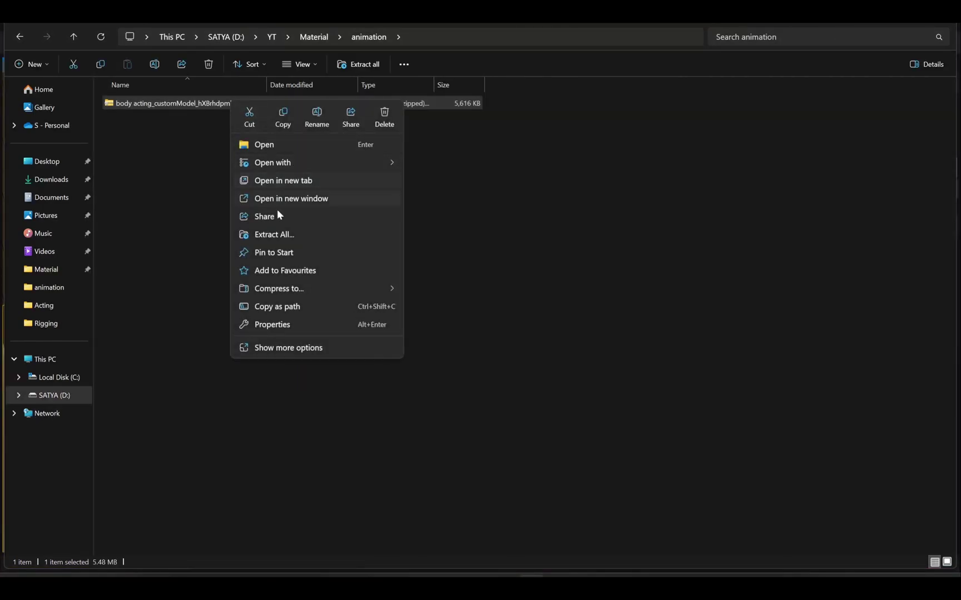
{"action": "left_click", "coordinate": [274, 235]}
{"action": "left_click", "coordinate": [579, 412]}
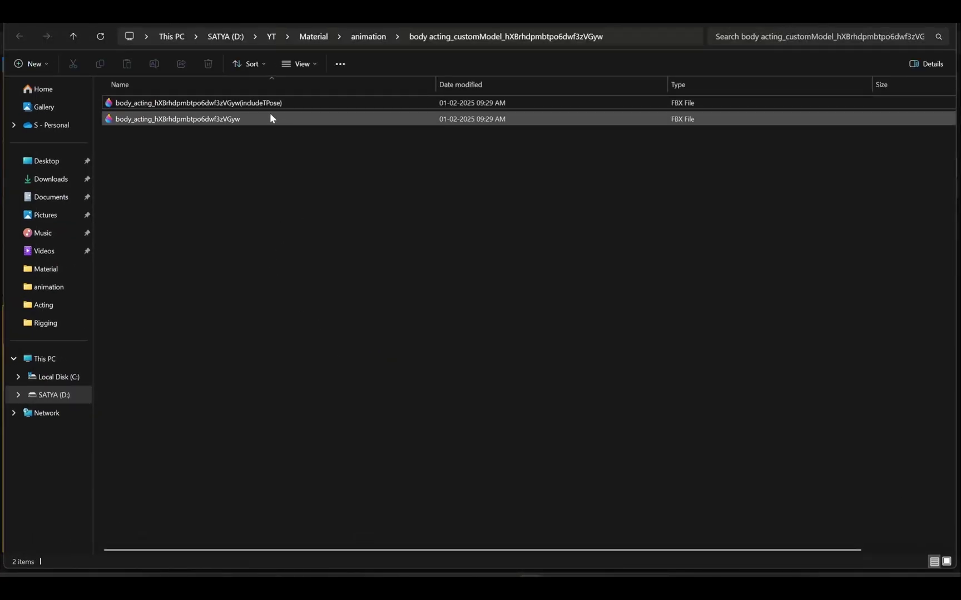
- Select the FBX file without the T-pose and switch back to Unreal Editor
{"action": "left_click", "coordinate": [258, 104]}
{"action": "left_click", "coordinate": [266, 120]}
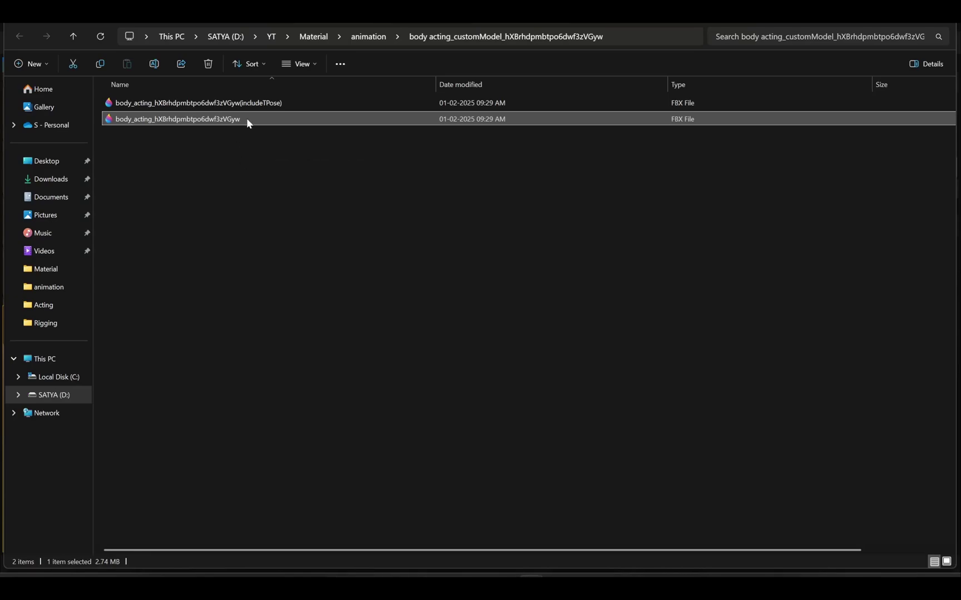
{"action": "key", "text": "alt+Tab"}
{"action": "key", "text": "alt+Tab"}
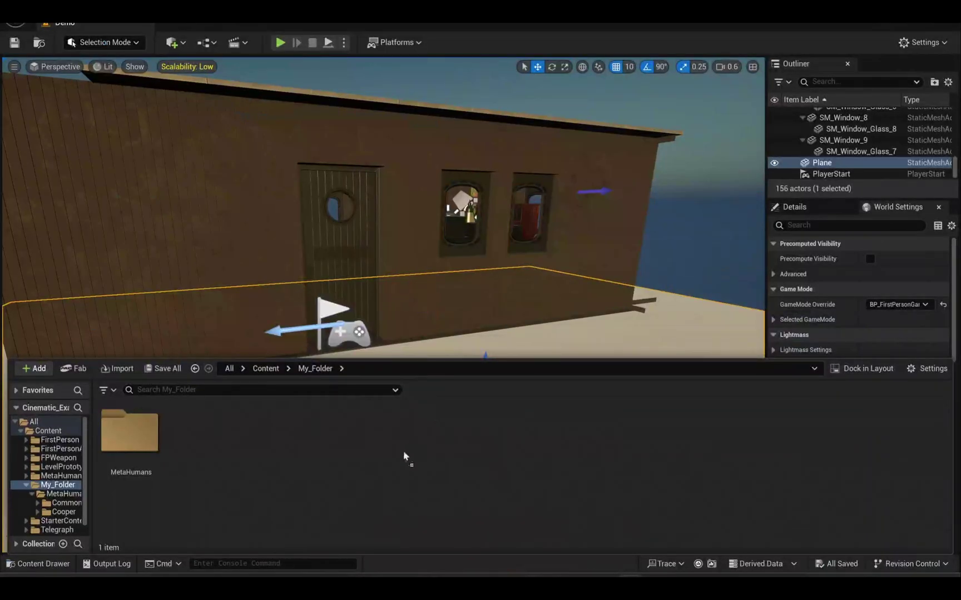
- Drag the FBX into My_Folder, then cancel that Interchange import
{"action": "left_click_drag", "start_coordinate": [404, 456], "coordinate": [265, 458]}
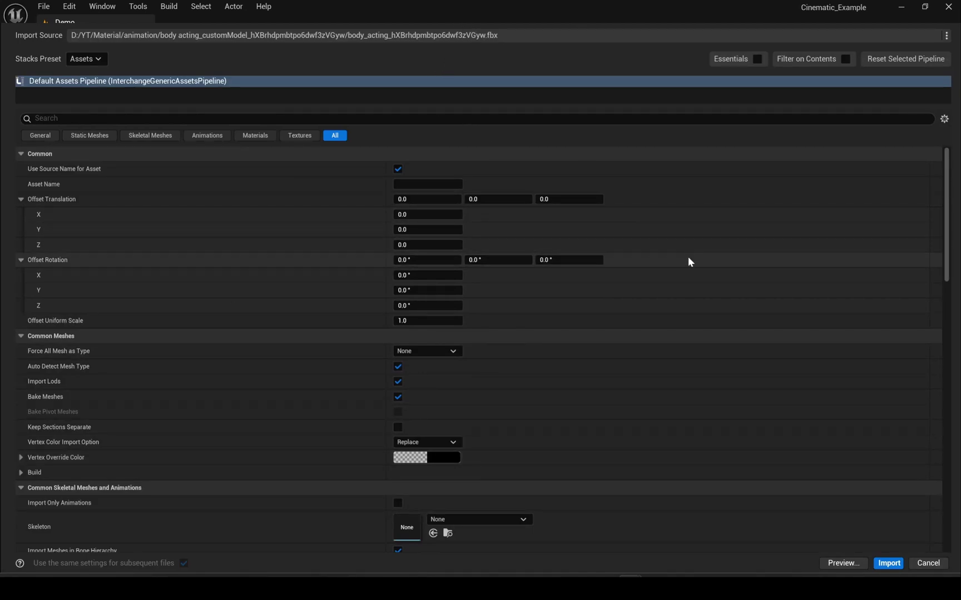
{"action": "scroll", "coordinate": [723, 373], "scroll_direction": "down", "scroll_amount": 5}
{"action": "scroll", "coordinate": [709, 367], "scroll_direction": "up", "scroll_amount": 4}
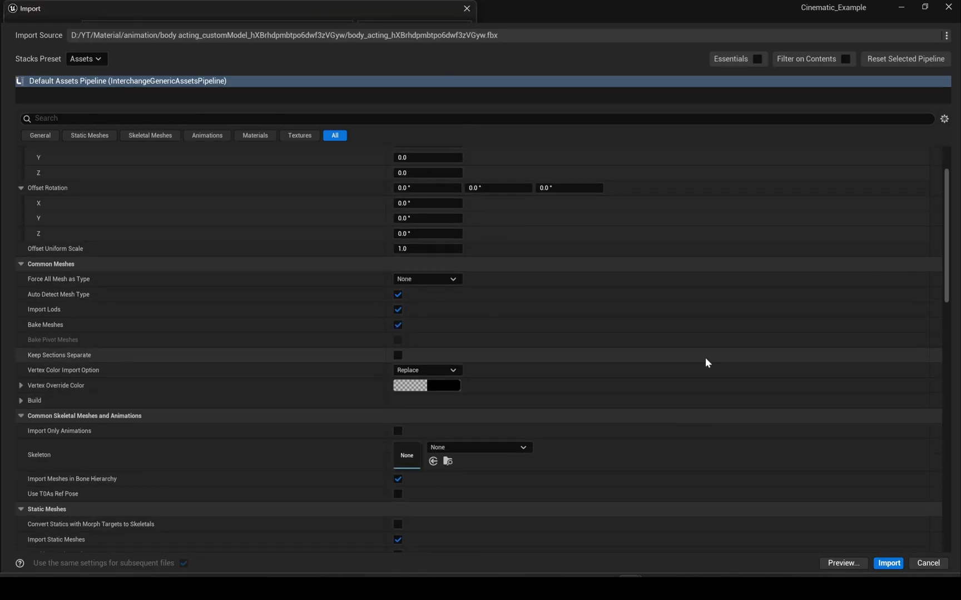
{"action": "left_click", "coordinate": [927, 563]}
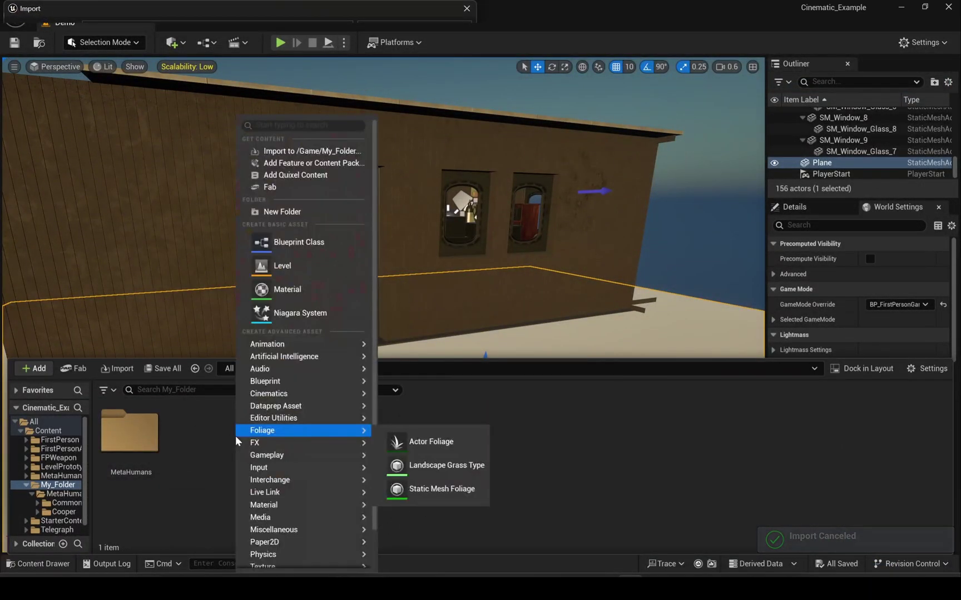
- Import the non-T-pose body acting FBX into /Game/My_Folder as an FBX animation
{"action": "right_click", "coordinate": [235, 435]}
{"action": "left_click", "coordinate": [331, 151]}
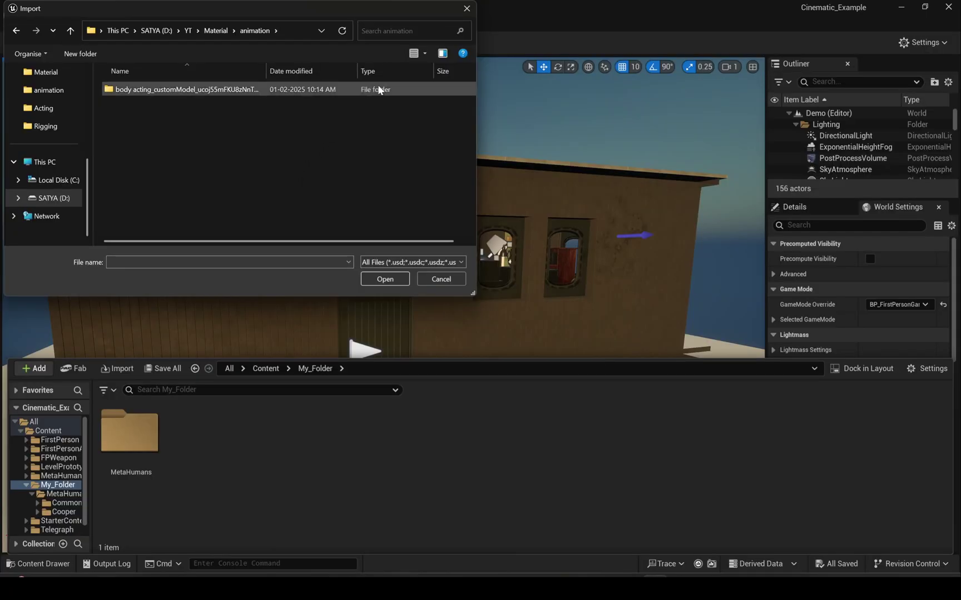
{"action": "double_click", "coordinate": [369, 85]}
{"action": "left_click", "coordinate": [276, 105]}
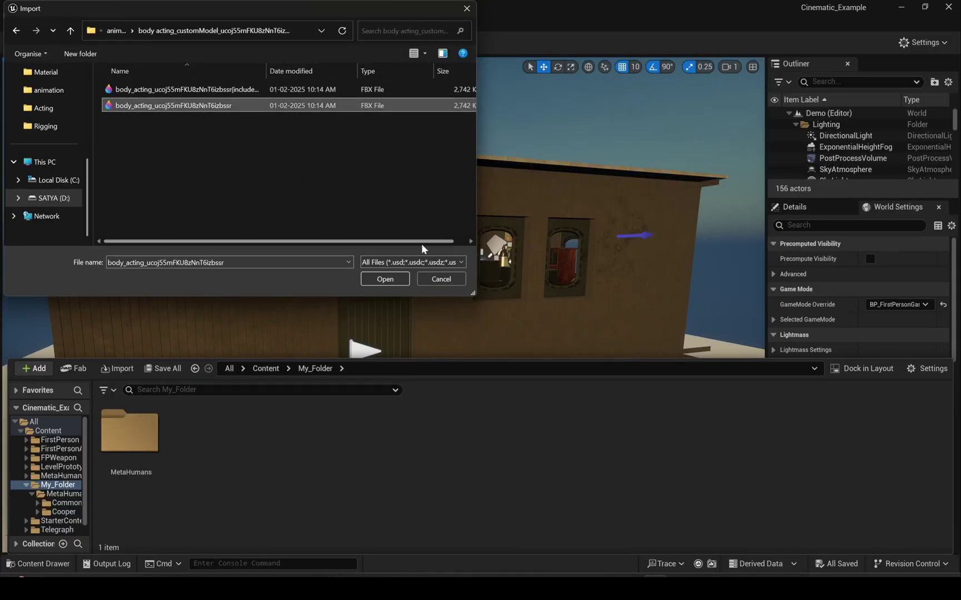
{"action": "left_click", "coordinate": [381, 261]}
{"action": "scroll", "coordinate": [399, 506], "scroll_direction": "down", "scroll_amount": 3}
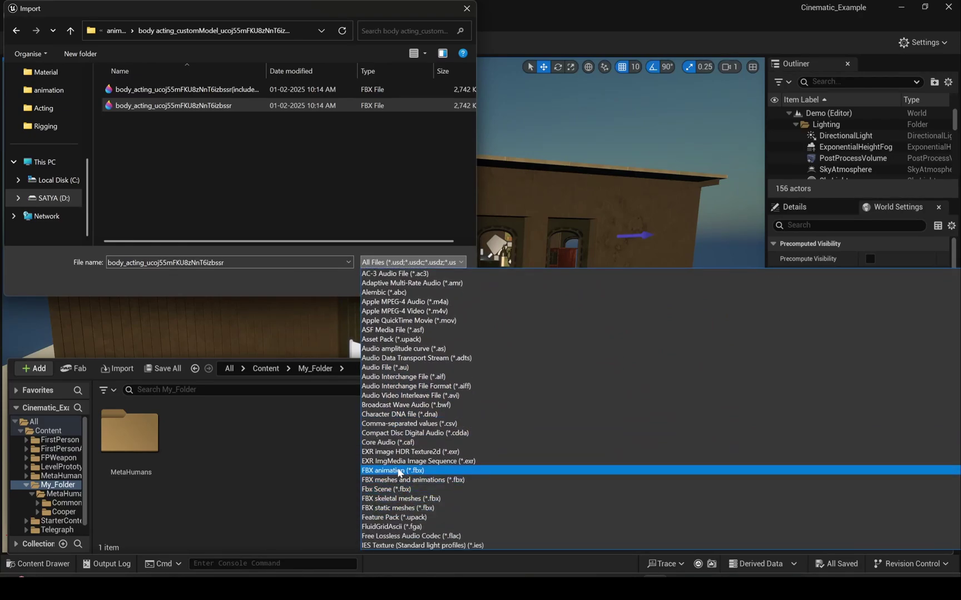
{"action": "left_click", "coordinate": [399, 472]}
{"action": "left_click", "coordinate": [386, 277]}
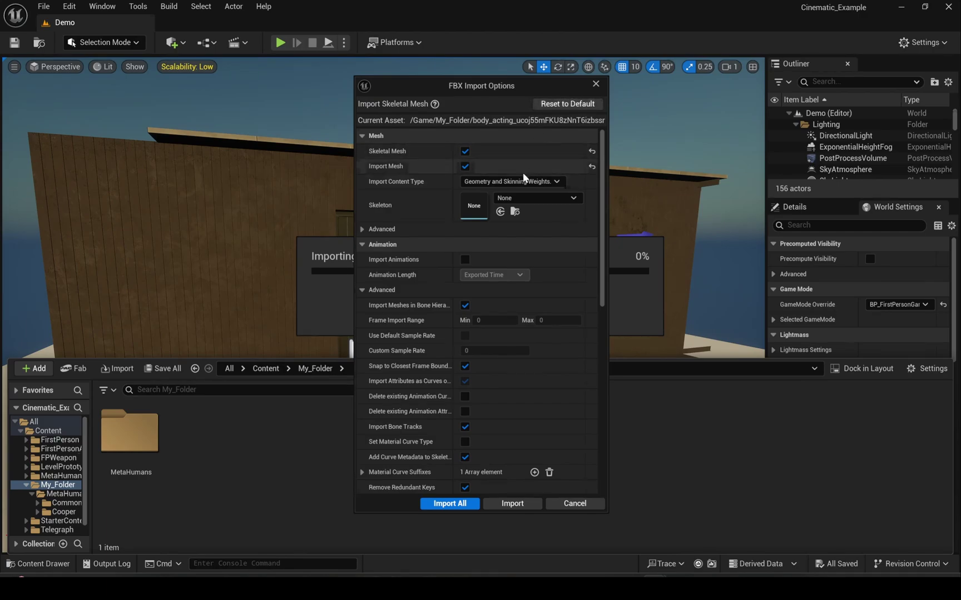
- Import the FBX with Import Animations, Use Default Sample Rate and Snap to Closest Frame Boundary enabled
{"action": "left_click", "coordinate": [465, 260]}
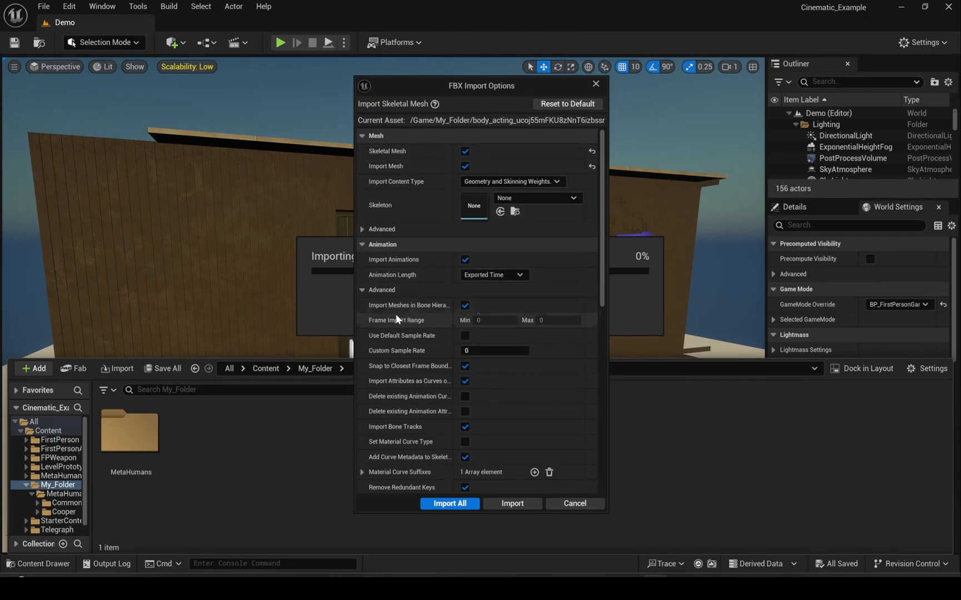
{"action": "left_click", "coordinate": [362, 290]}
{"action": "left_click", "coordinate": [362, 290]}
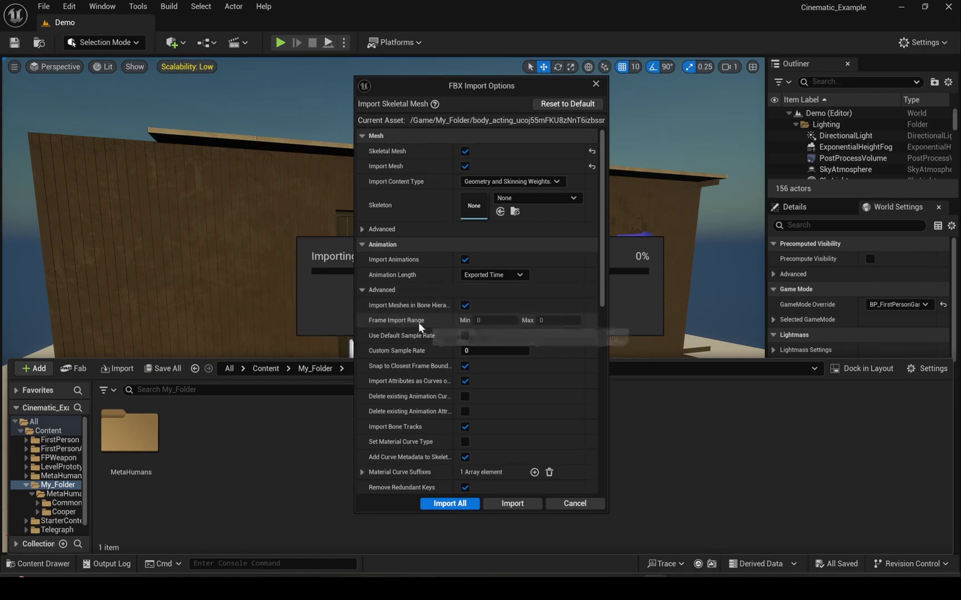
{"action": "left_click", "coordinate": [465, 336]}
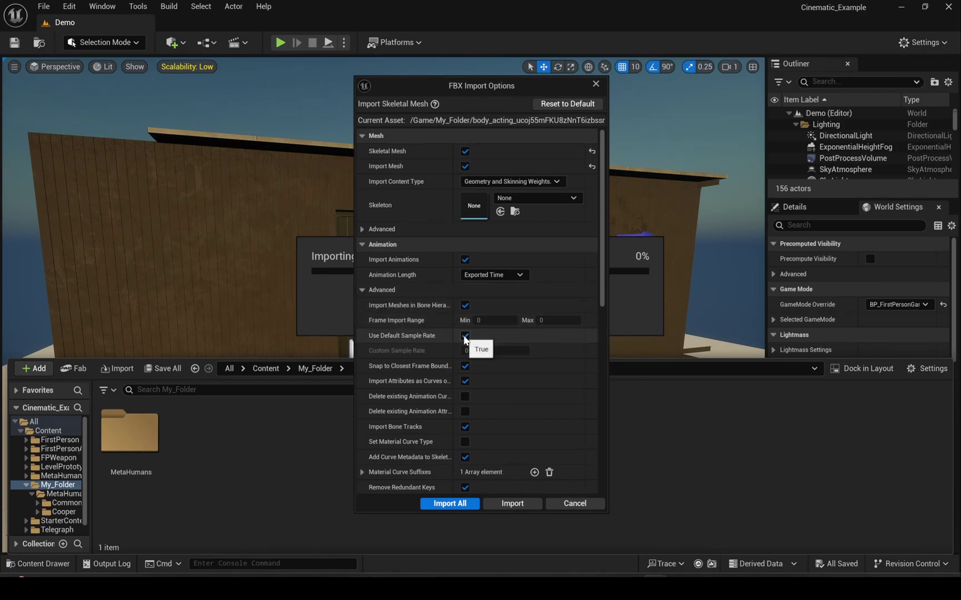
{"action": "left_click", "coordinate": [466, 366]}
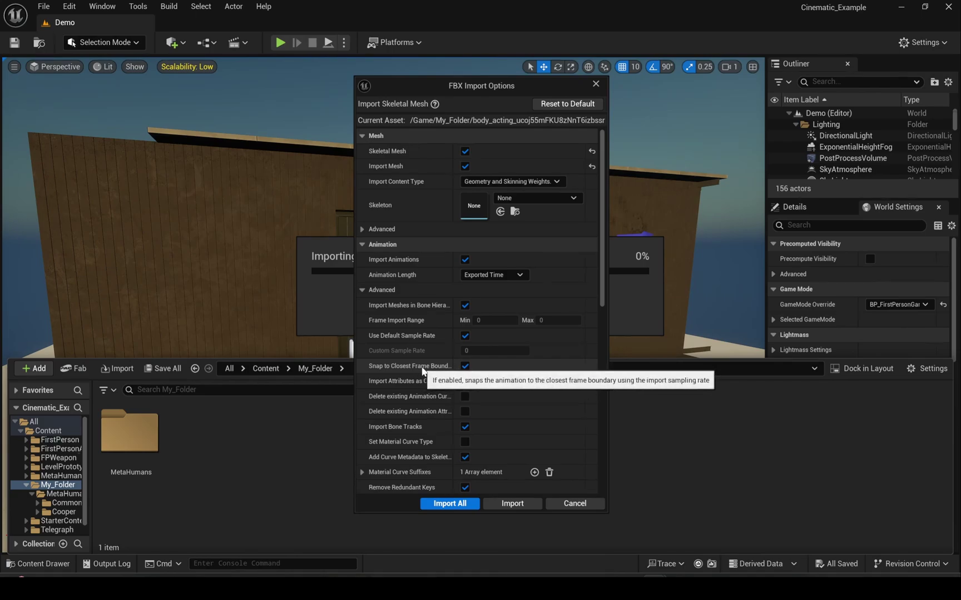
{"action": "left_click", "coordinate": [450, 504]}
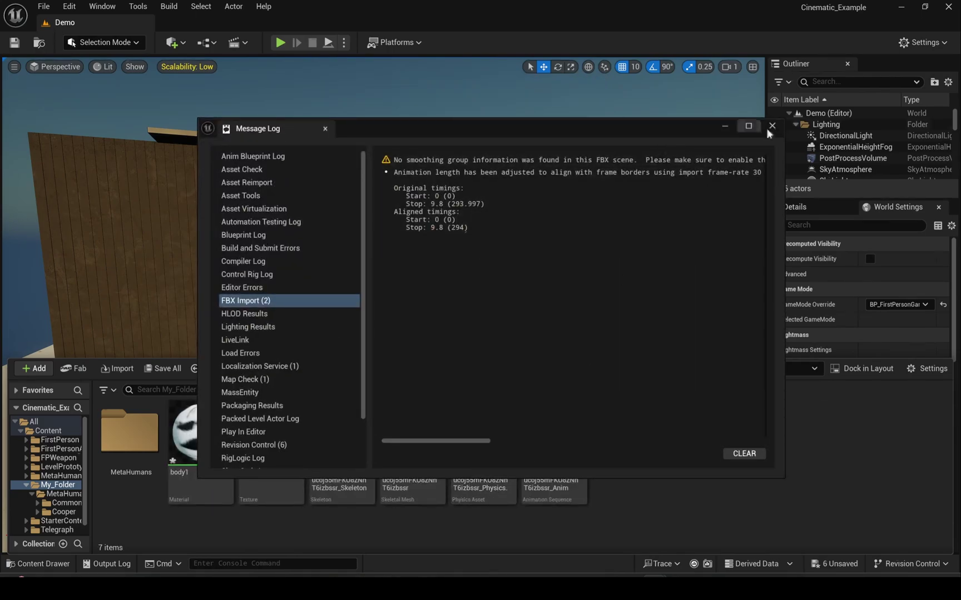
- Close the Message Log and preview the imported animation sequence
{"action": "left_click", "coordinate": [772, 126]}
{"action": "key", "text": "ctrl+space"}
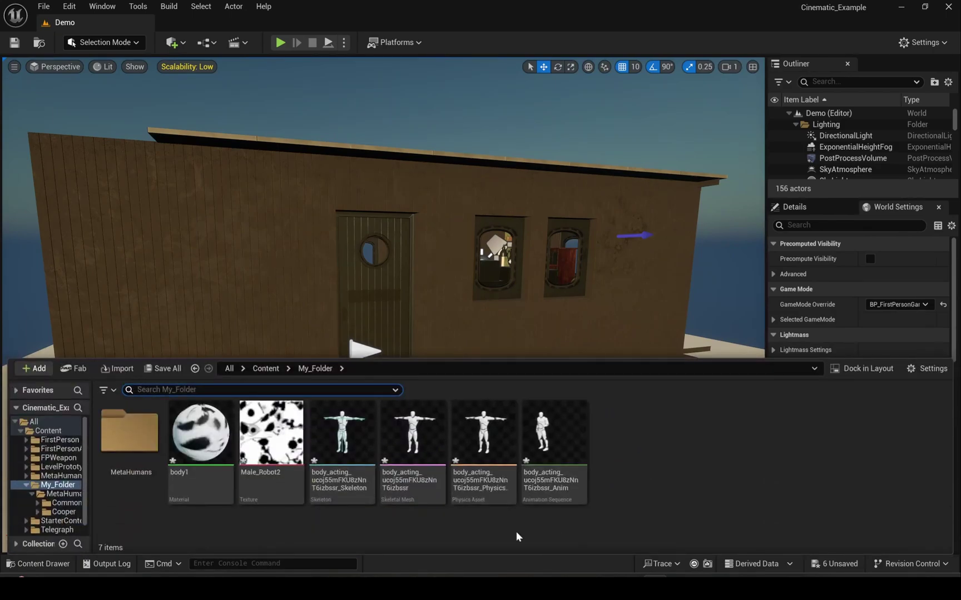
{"action": "double_click", "coordinate": [554, 440]}
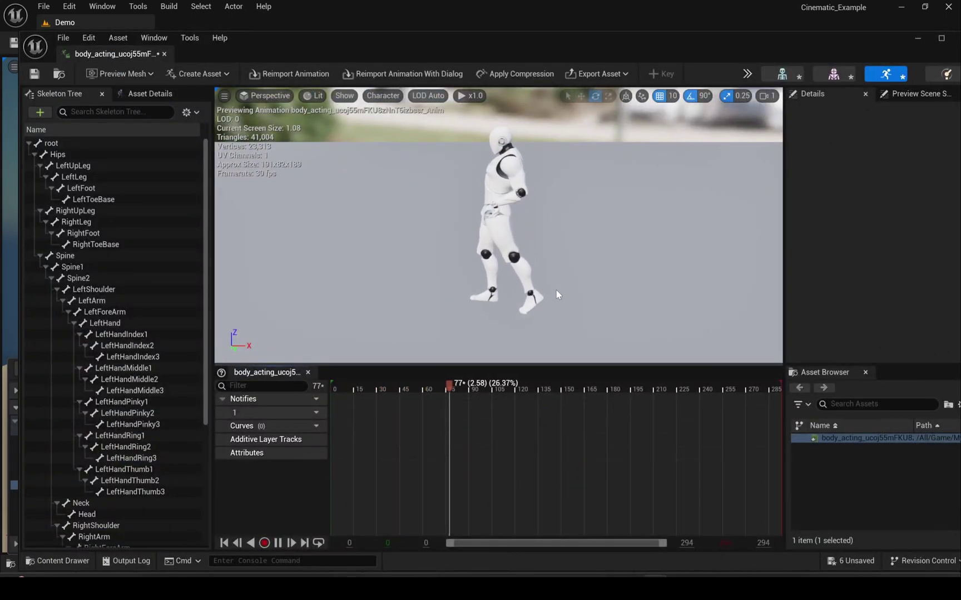
{"action": "left_click", "coordinate": [164, 53]}
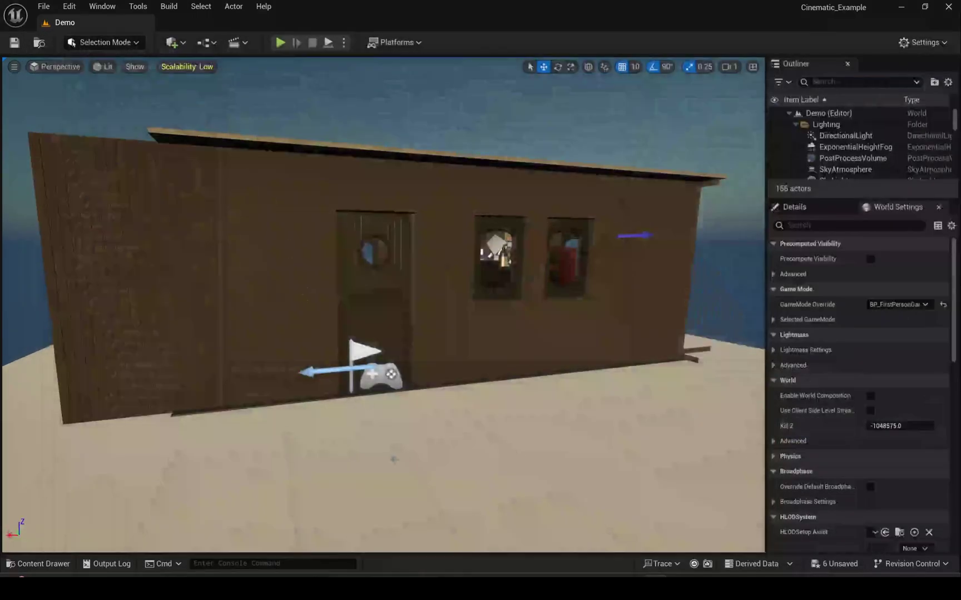
{"action": "key", "text": "ctrl+space"}
- Retarget the imported animation to the m_med_nrw_body skeleton
{"action": "right_click", "coordinate": [548, 439]}
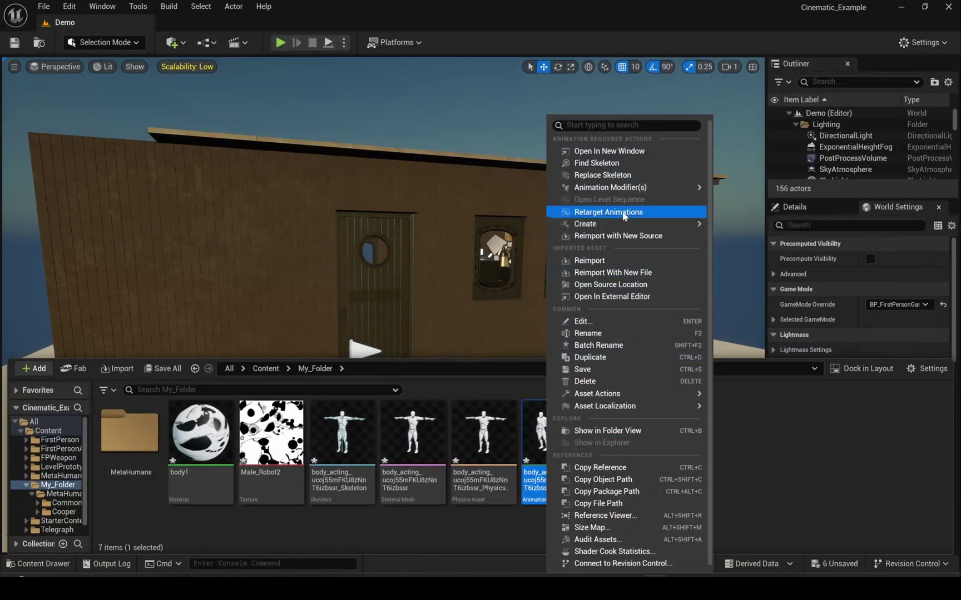
{"action": "left_click", "coordinate": [609, 212]}
{"action": "left_click", "coordinate": [769, 166]}
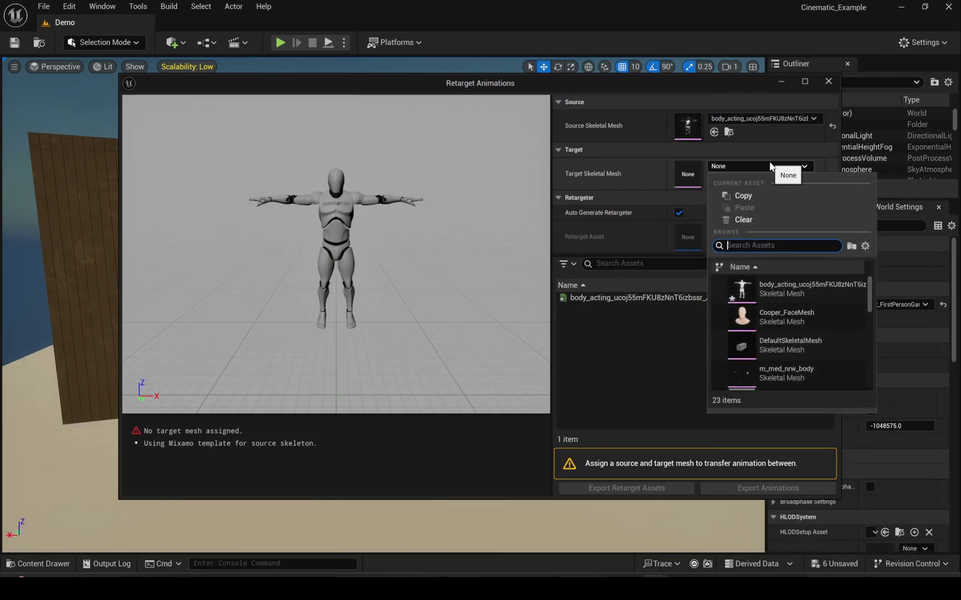
{"action": "scroll", "coordinate": [829, 364], "scroll_direction": "down", "scroll_amount": 1}
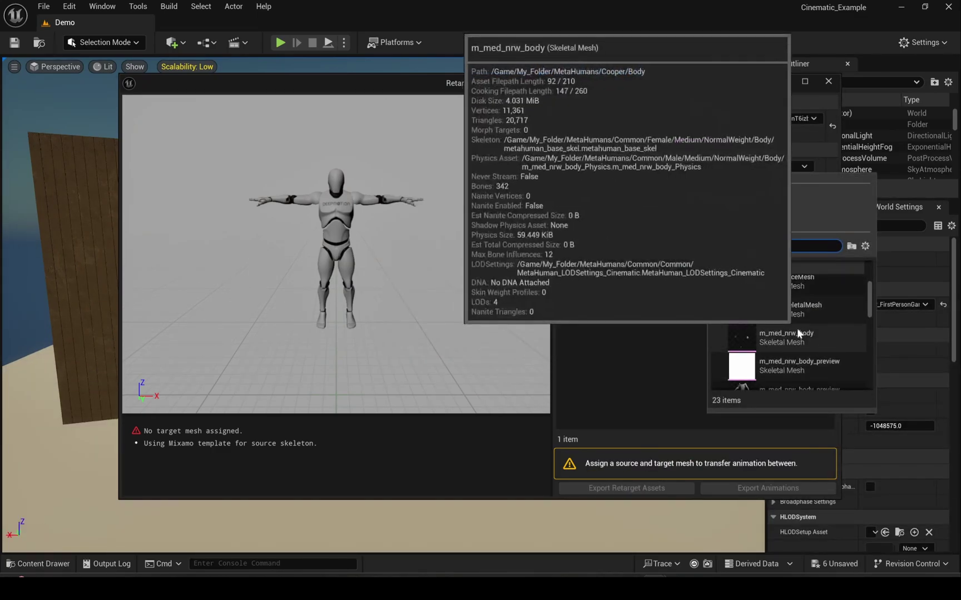
{"action": "scroll", "coordinate": [789, 332], "scroll_direction": "down", "scroll_amount": 1}
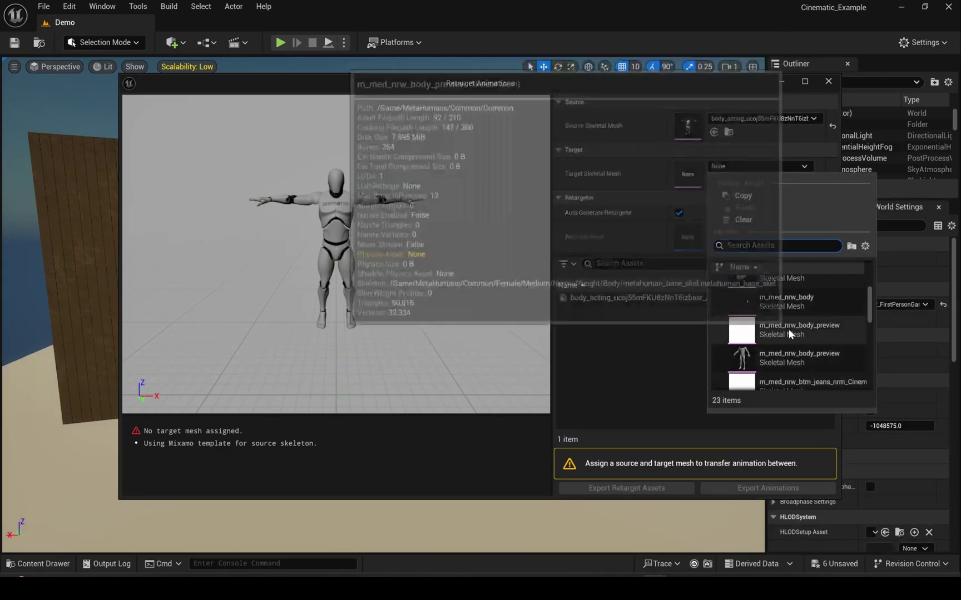
{"action": "left_click", "coordinate": [775, 304]}
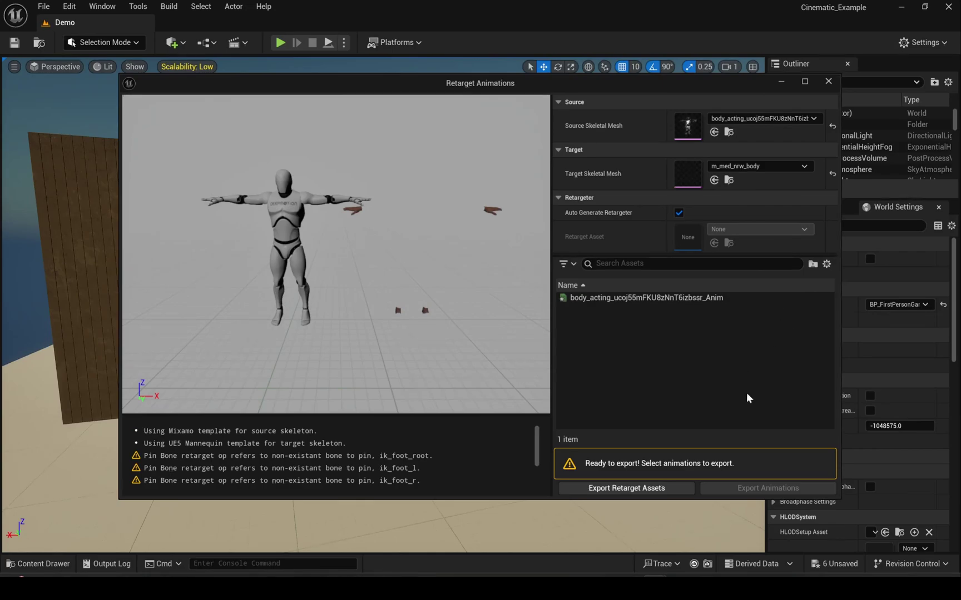
- Export the retargeted body acting animation into My_Folder
{"action": "left_click", "coordinate": [603, 299]}
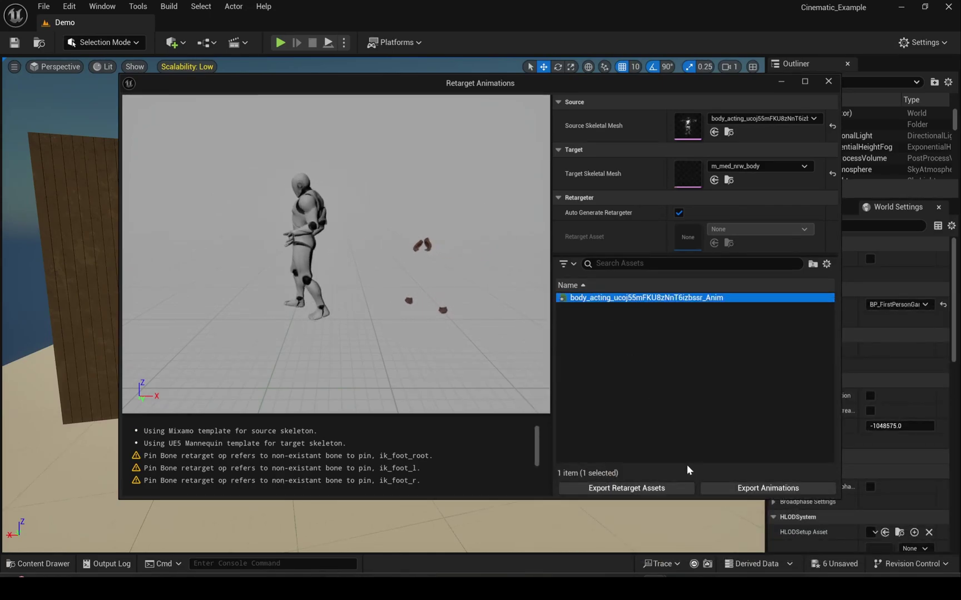
{"action": "left_click", "coordinate": [750, 488]}
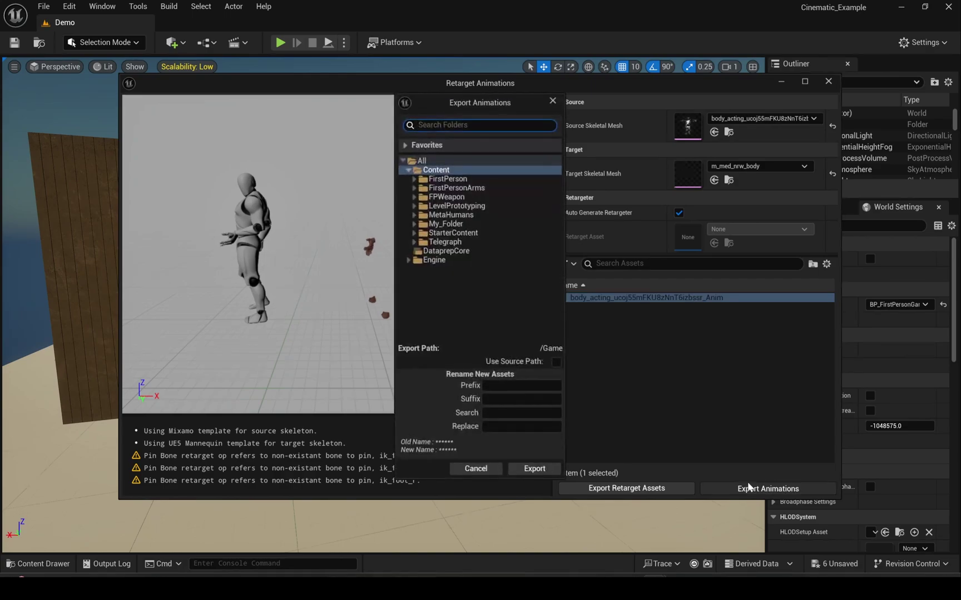
{"action": "left_click", "coordinate": [445, 226]}
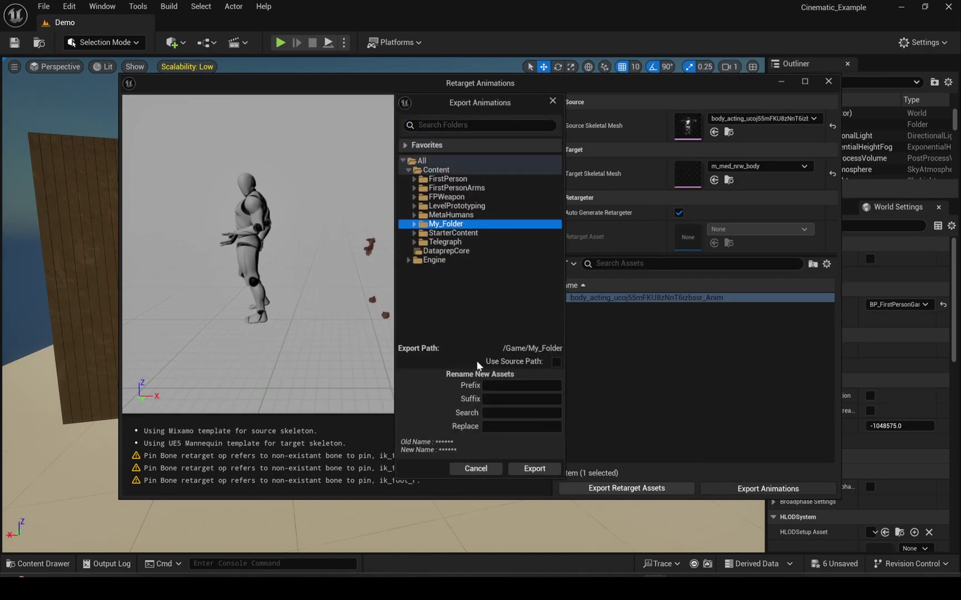
{"action": "left_click", "coordinate": [531, 469]}
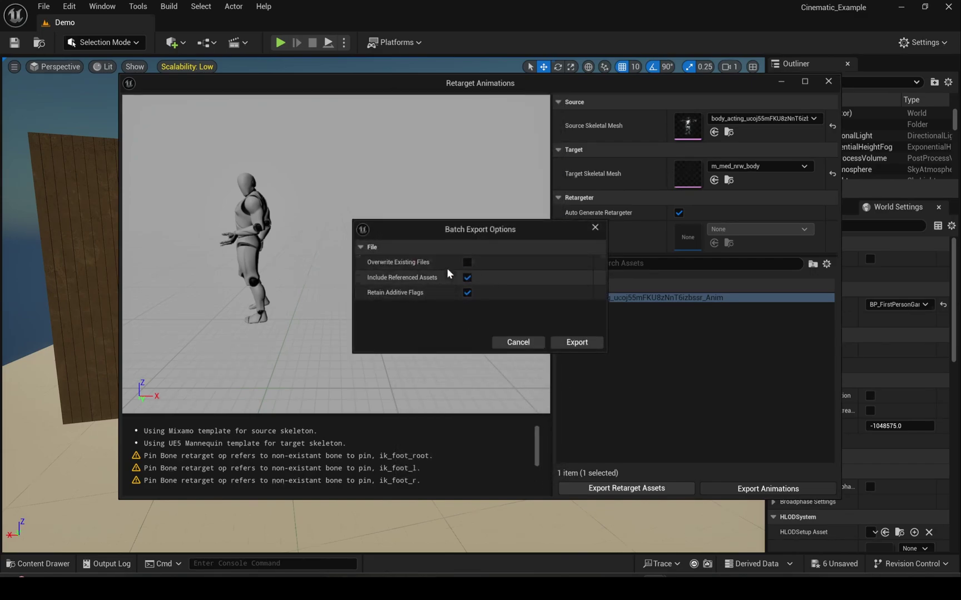
{"action": "left_click", "coordinate": [575, 342]}
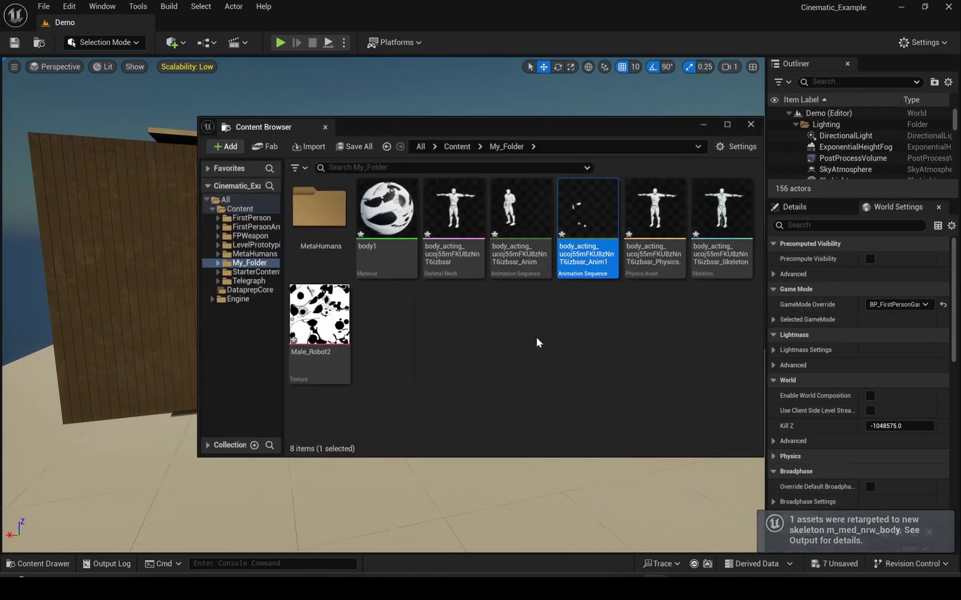
- Open and save Anim1, then preview it on the m_med_nrw_body_preview mesh
{"action": "double_click", "coordinate": [587, 234]}
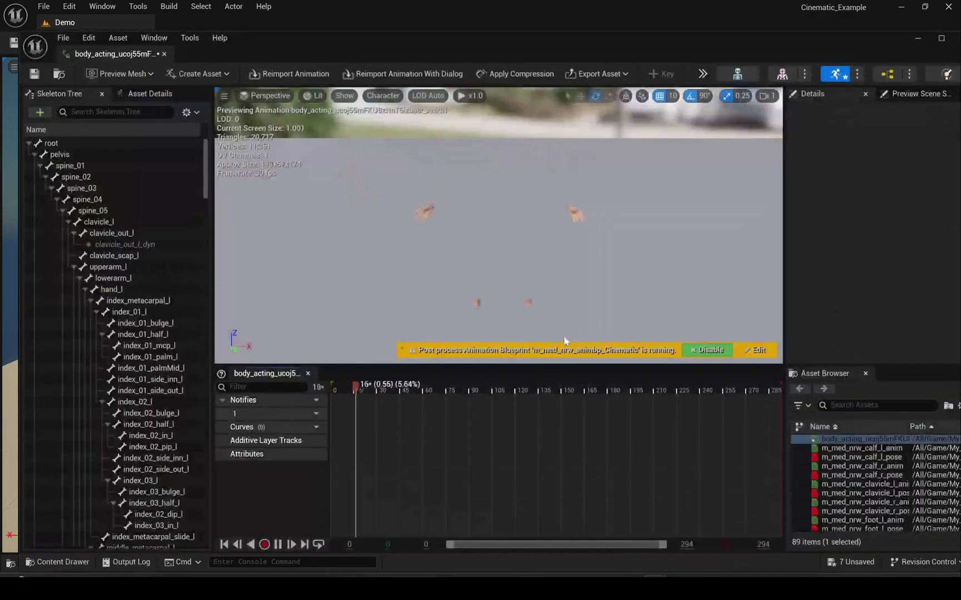
{"action": "left_click", "coordinate": [34, 74]}
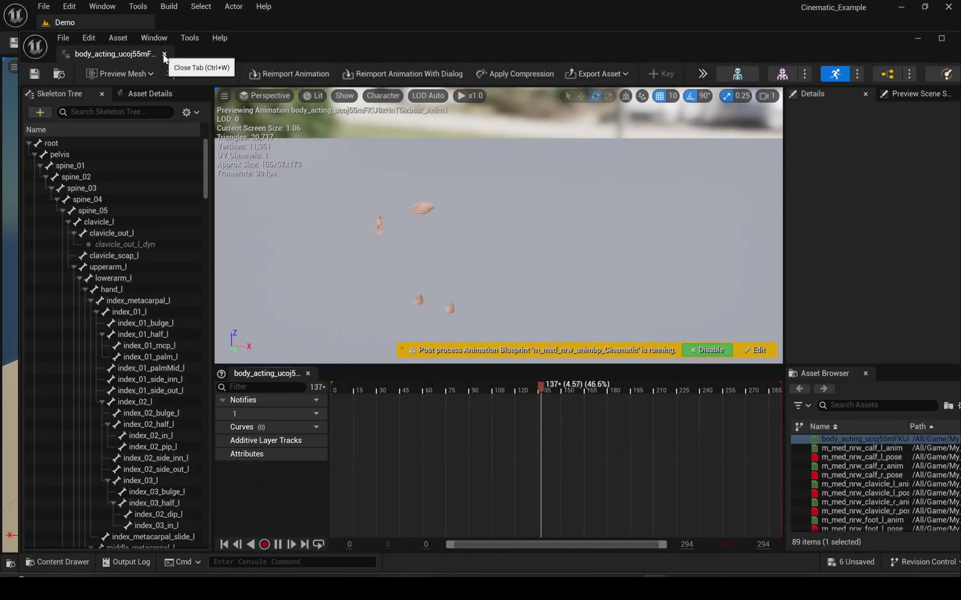
{"action": "left_click", "coordinate": [126, 73]}
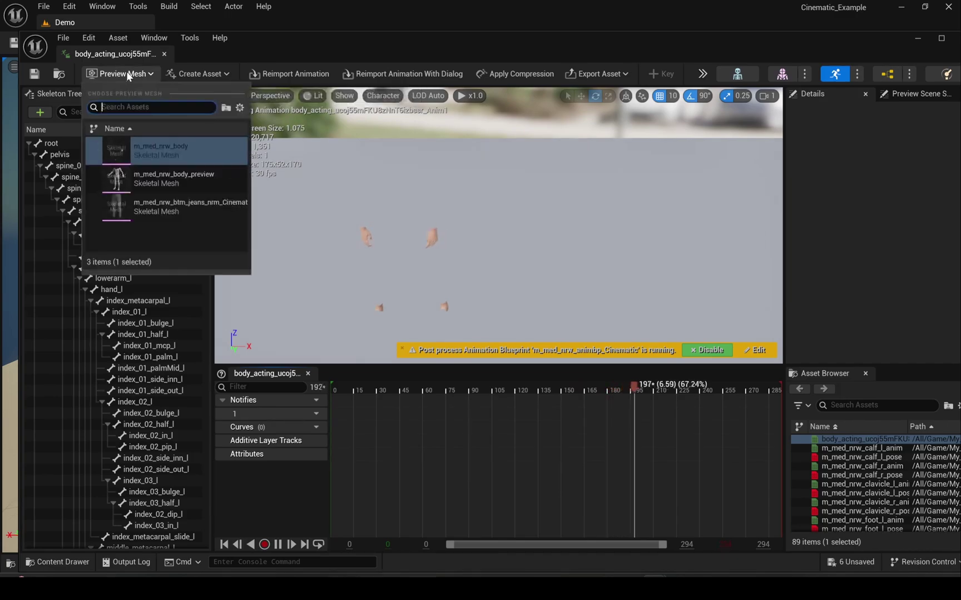
{"action": "left_click", "coordinate": [155, 172]}
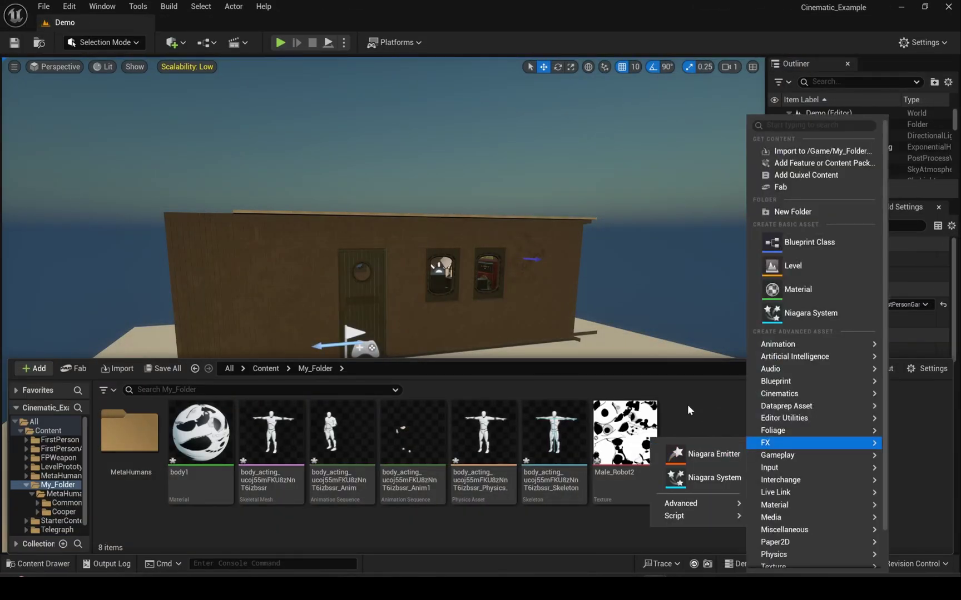
- Add a Cinematics > Level Sequence asset named shot1 in the Content Browser
{"action": "right_click", "coordinate": [688, 405]}
{"action": "mouse_move", "coordinate": [737, 393]}
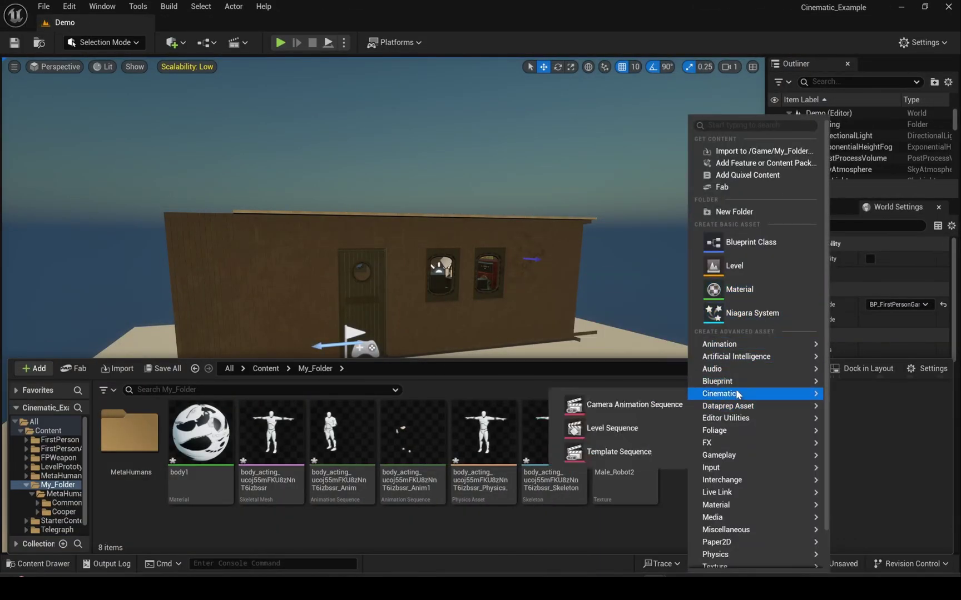
{"action": "left_click", "coordinate": [623, 428]}
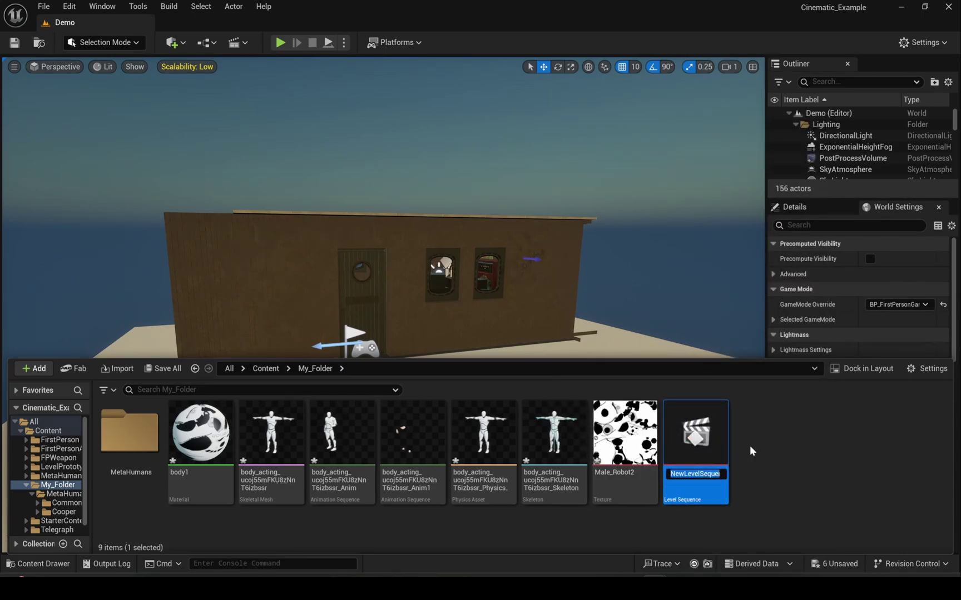
{"action": "type", "text": "shot1"}
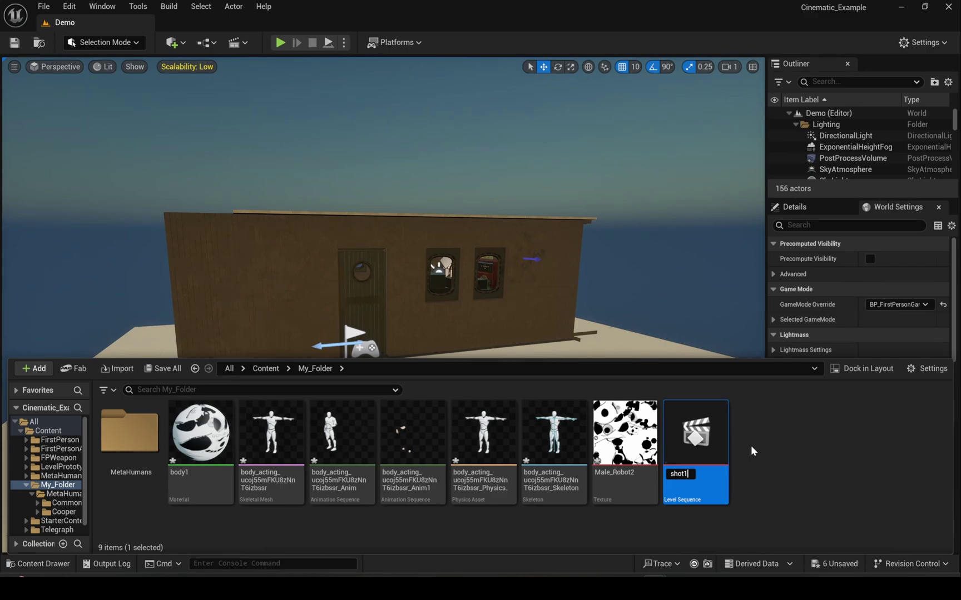
{"action": "key", "text": "Return"}
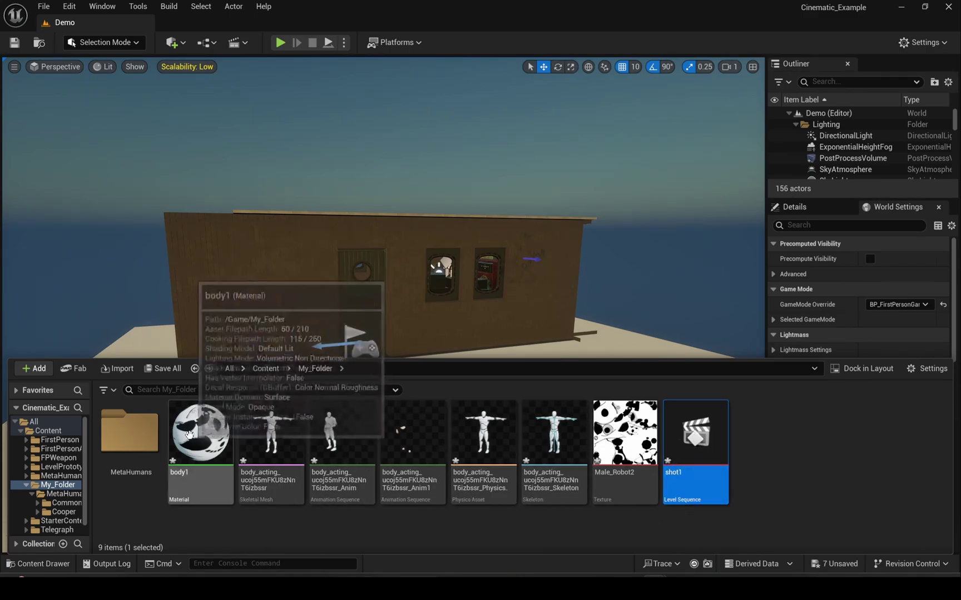
- Drag BP_Cooper into the viewport before the wooden building and rotate it -90° on Z
{"action": "double_click", "coordinate": [129, 432]}
{"action": "double_click", "coordinate": [201, 445]}
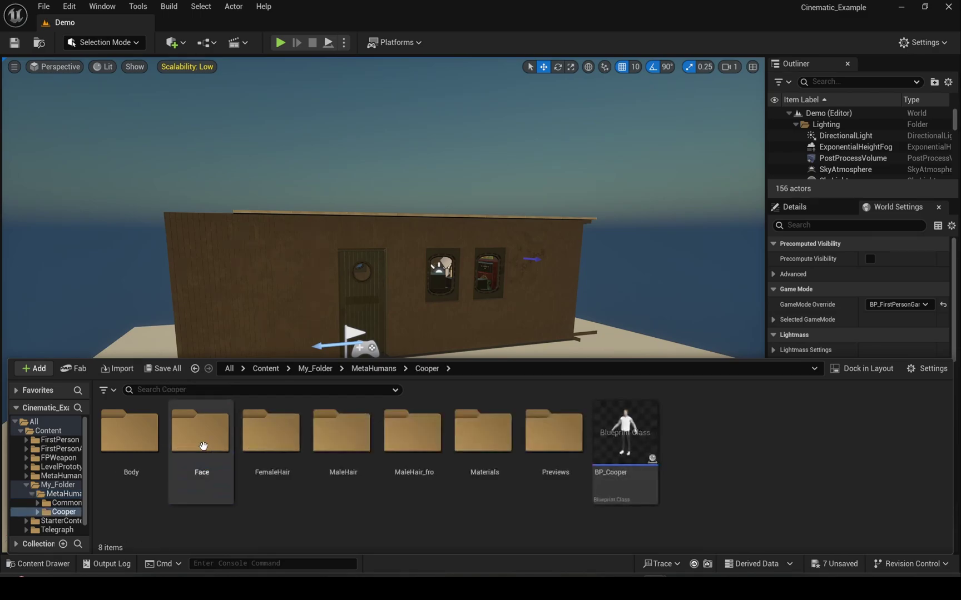
{"action": "left_click", "coordinate": [624, 436]}
{"action": "left_click", "coordinate": [546, 333]}
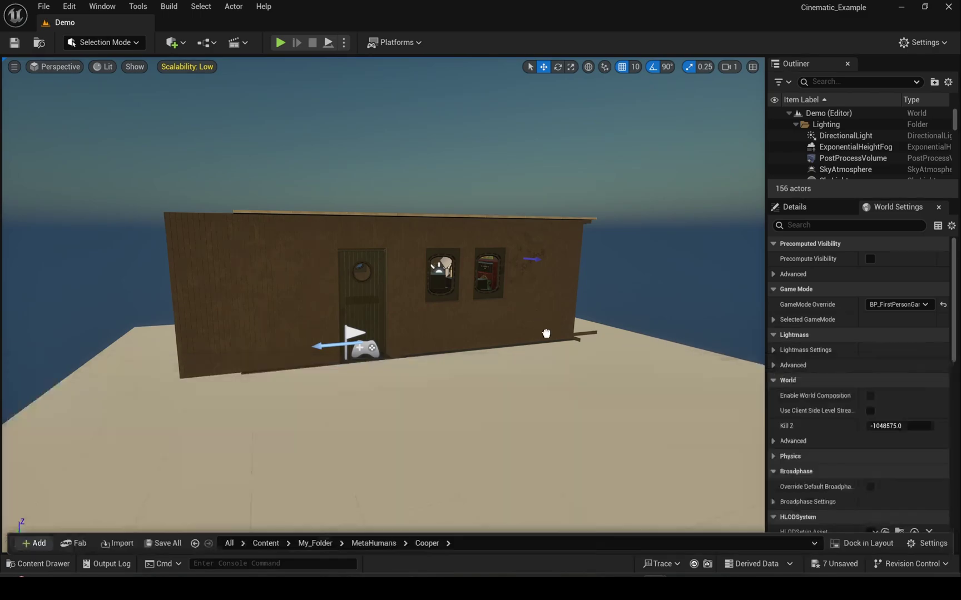
{"action": "left_click_drag", "start_coordinate": [546, 333], "coordinate": [510, 416]}
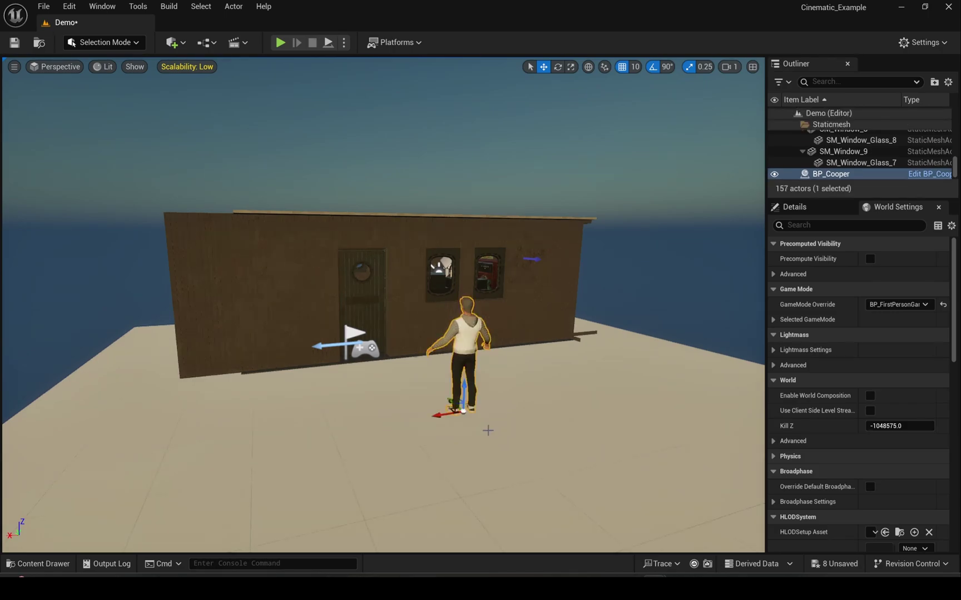
{"action": "key", "text": "e"}
{"action": "left_click_drag", "start_coordinate": [422, 418], "coordinate": [498, 405]}
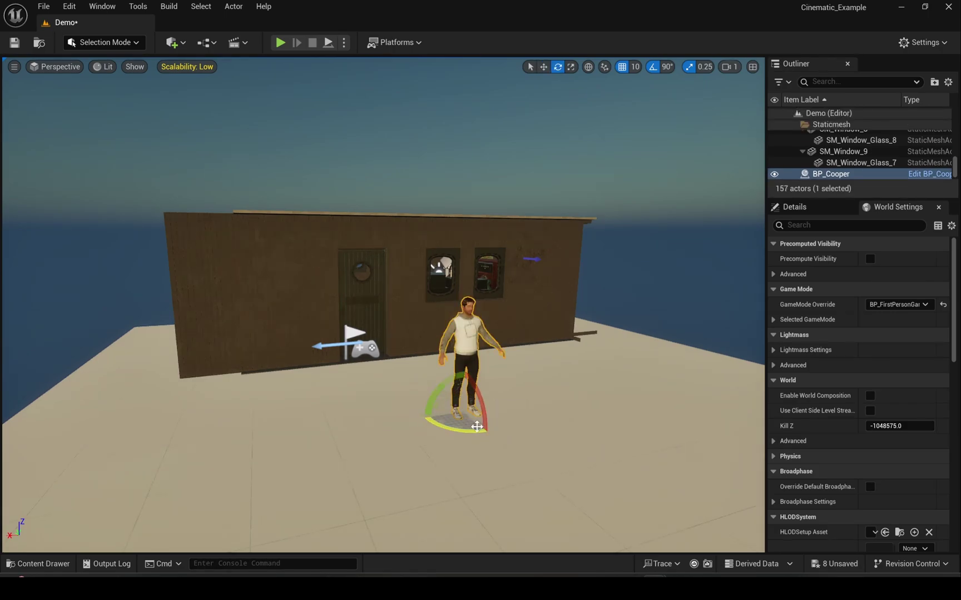
{"action": "right_click_drag", "start_coordinate": [538, 373], "coordinate": [538, 373]}
{"action": "left_click", "coordinate": [578, 478]}
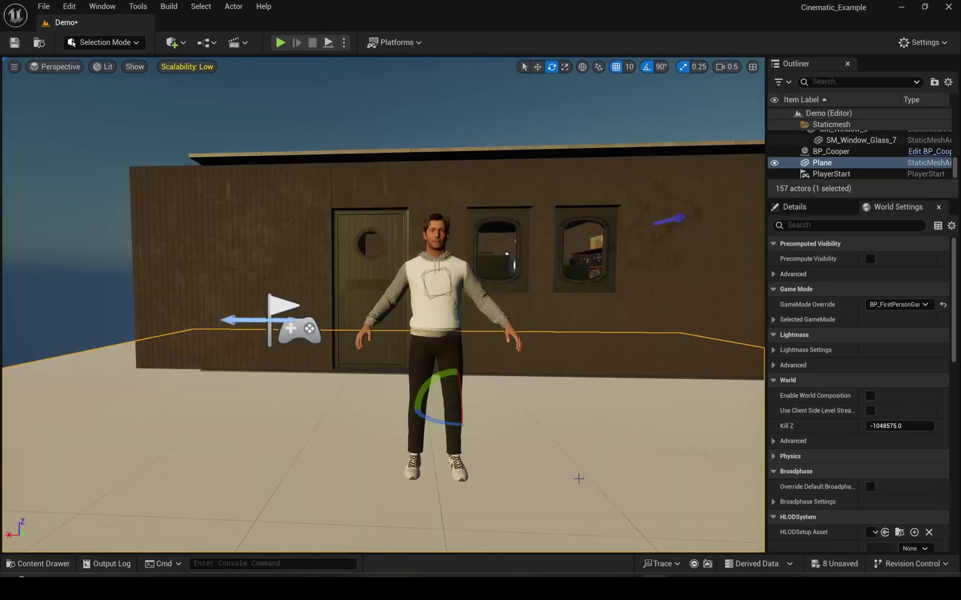
{"action": "key", "text": "ctrl+space"}
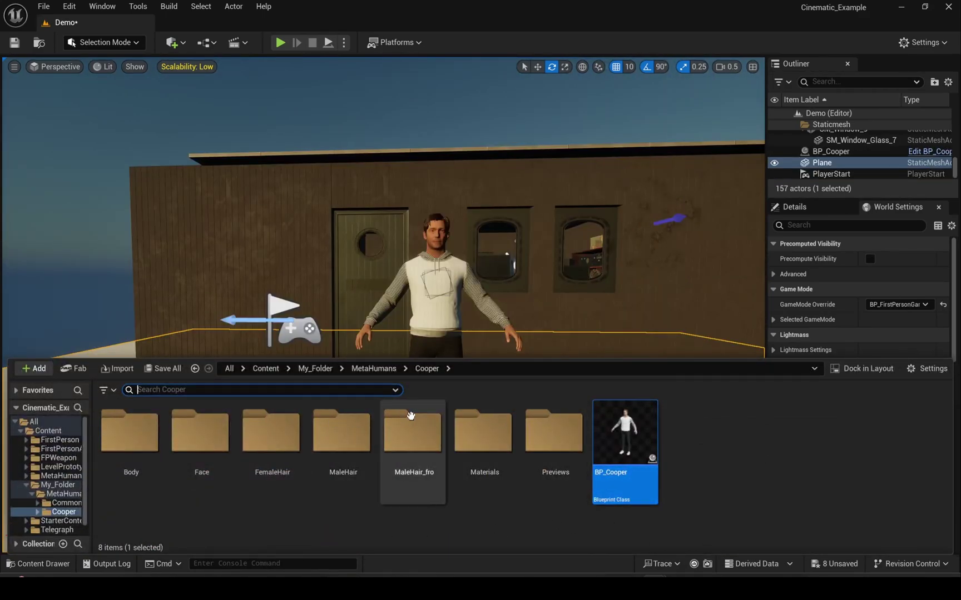
- Open shot1 from My_Folder and add the selected BP_Cooper actor to the sequence
{"action": "left_click", "coordinate": [315, 369]}
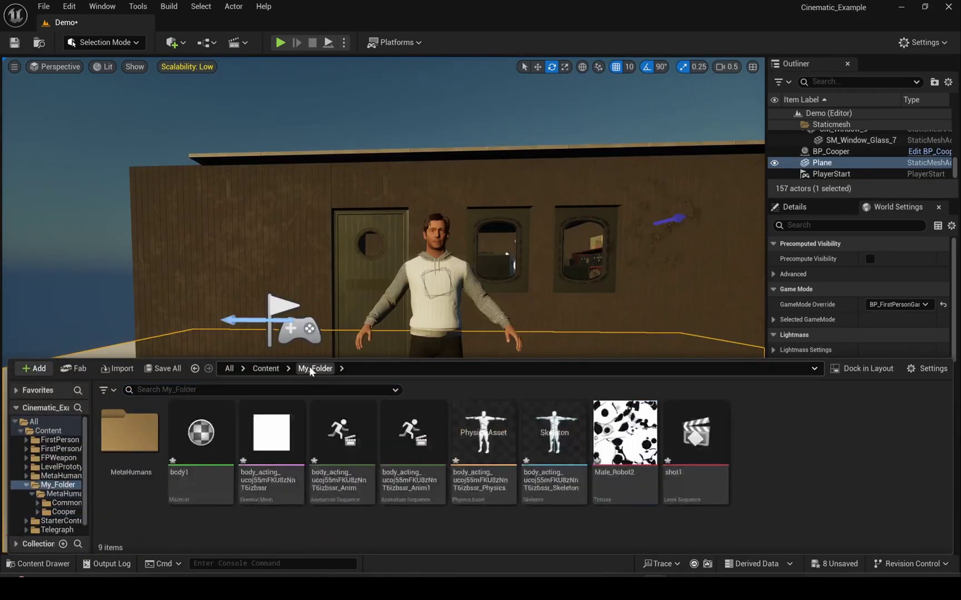
{"action": "double_click", "coordinate": [670, 461]}
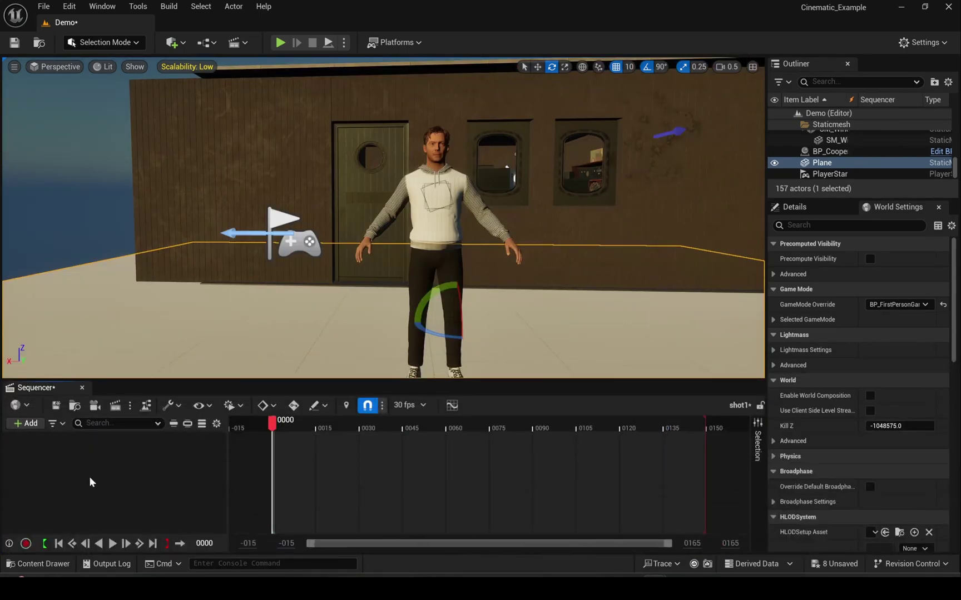
{"action": "left_click", "coordinate": [424, 192]}
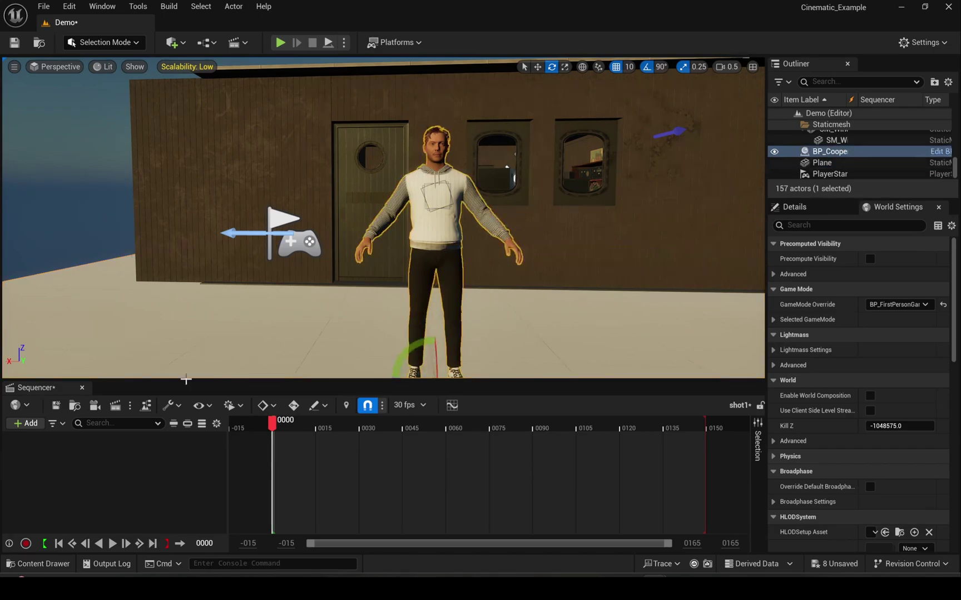
{"action": "left_click", "coordinate": [26, 424]}
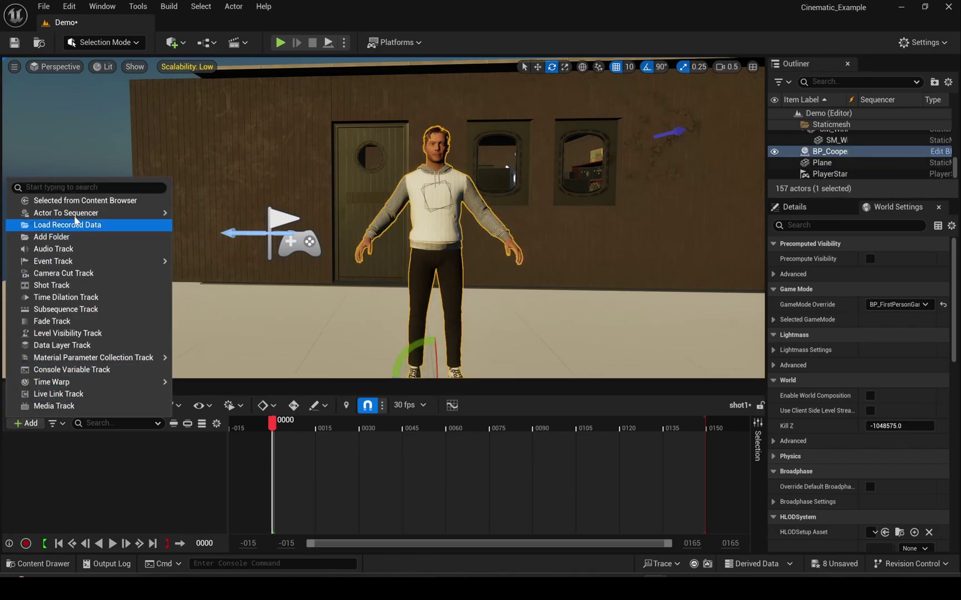
{"action": "mouse_move", "coordinate": [83, 213]}
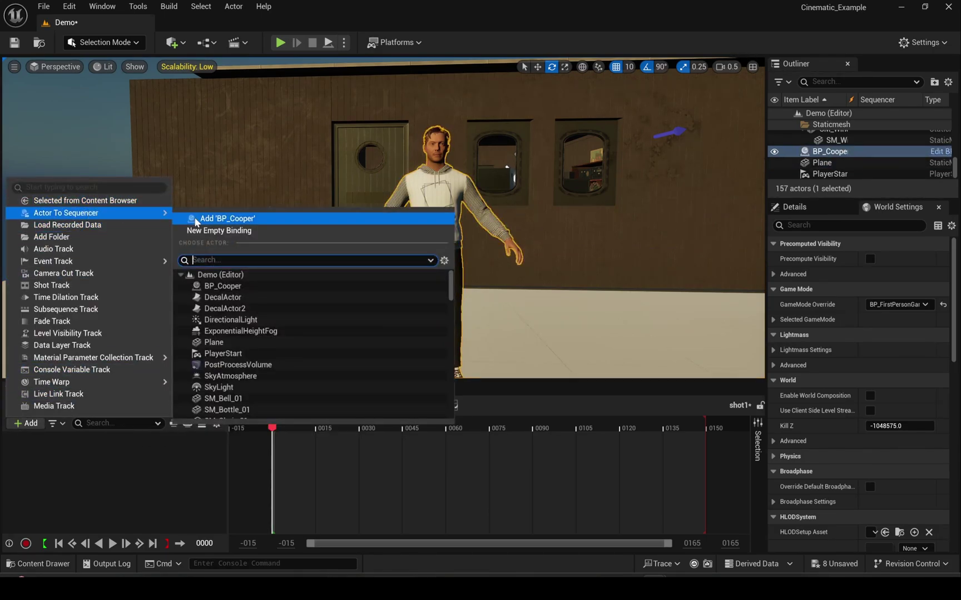
{"action": "left_click", "coordinate": [245, 214]}
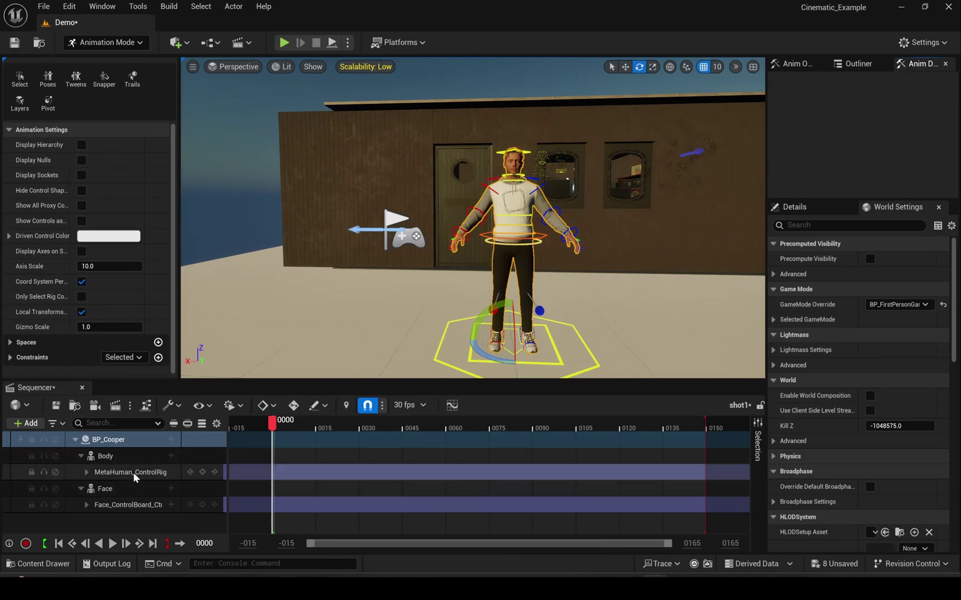
- Apply the retargeted Anim1 animation to Cooper's Body track and play it back
{"action": "left_click", "coordinate": [110, 459]}
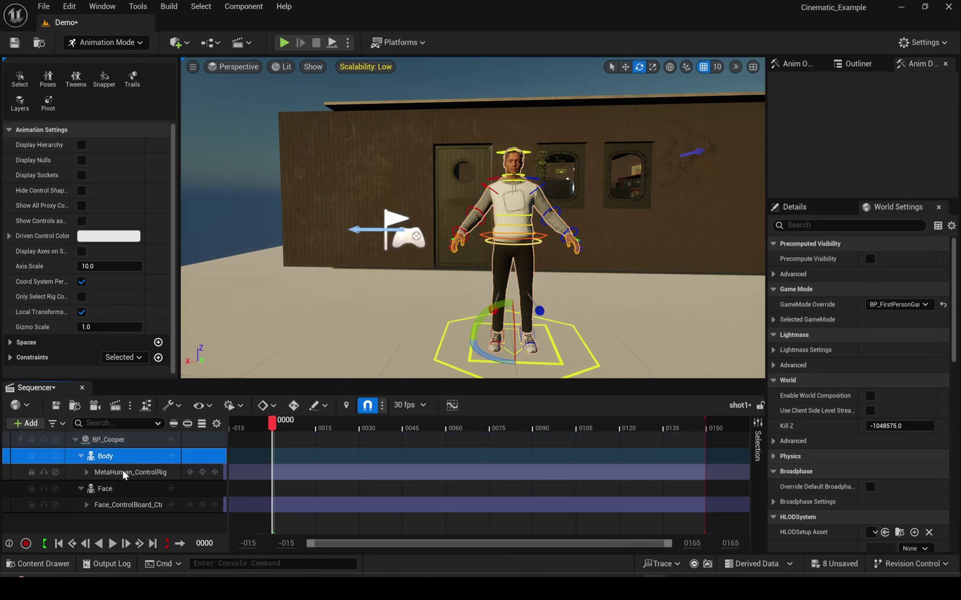
{"action": "left_click", "coordinate": [173, 456]}
{"action": "mouse_move", "coordinate": [281, 151]}
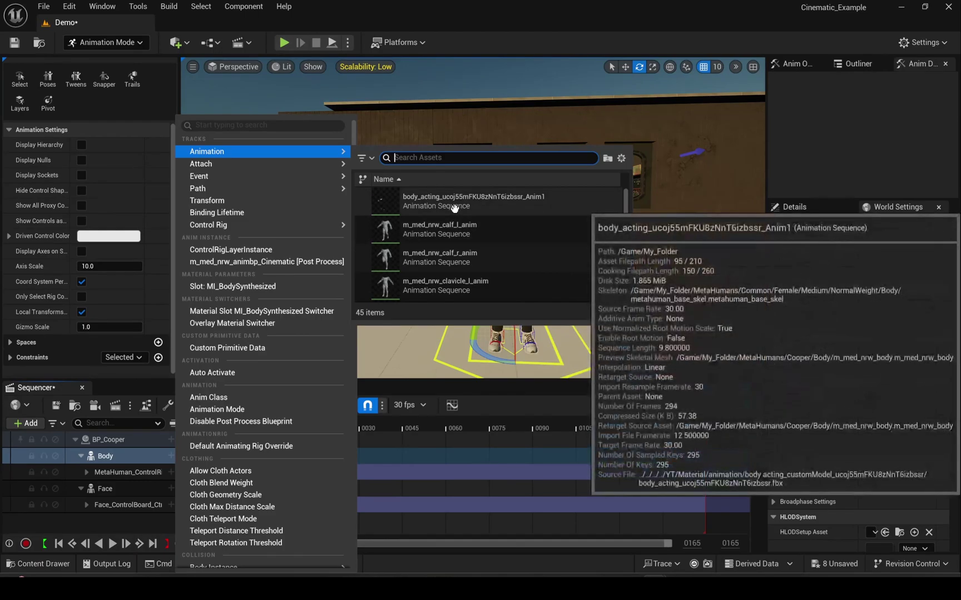
{"action": "left_click", "coordinate": [455, 206]}
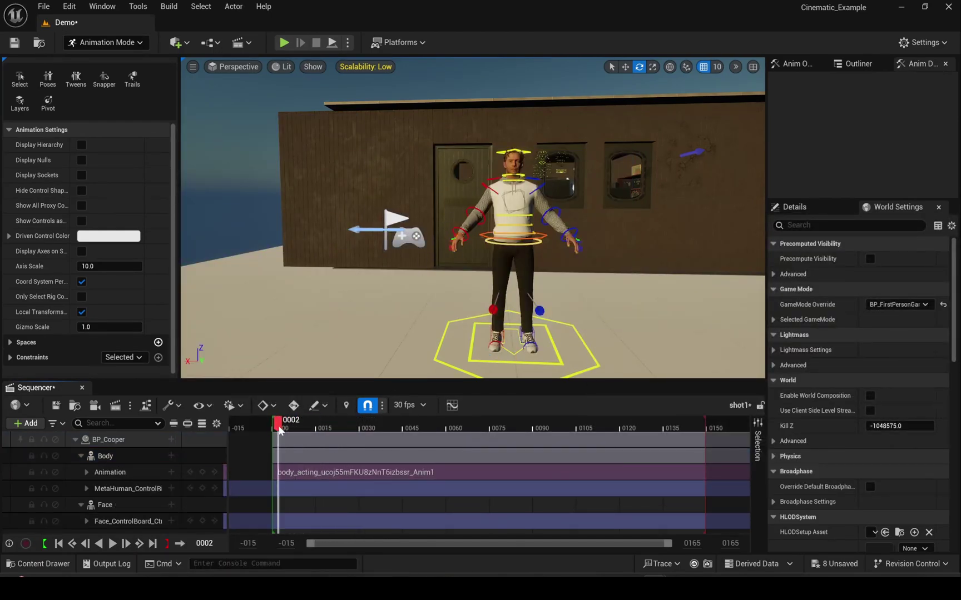
{"action": "left_click", "coordinate": [111, 543]}
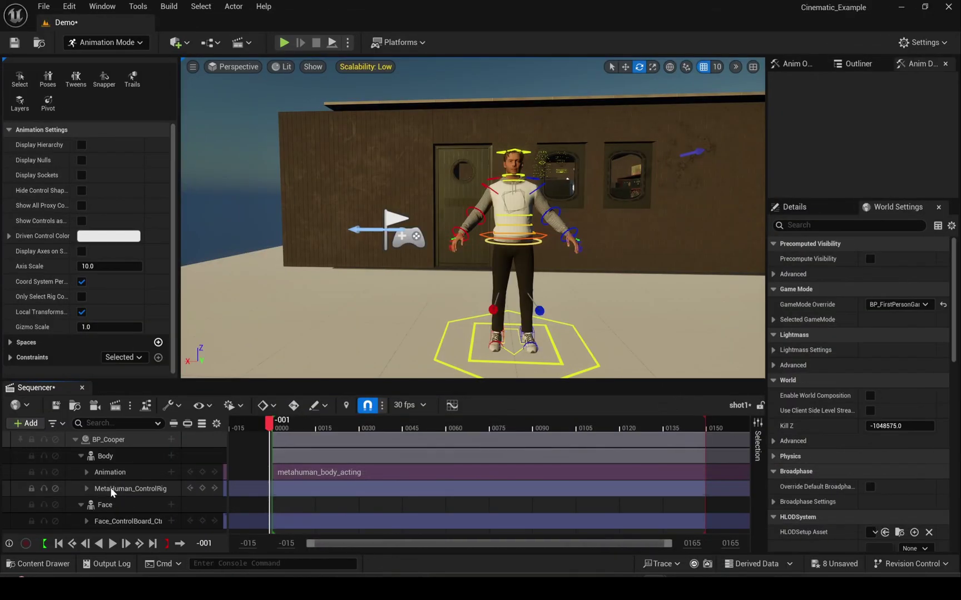
- Delete the MetaHuman_ControlRig track under Body and scrub the timeline to preview
{"action": "left_click", "coordinate": [111, 490]}
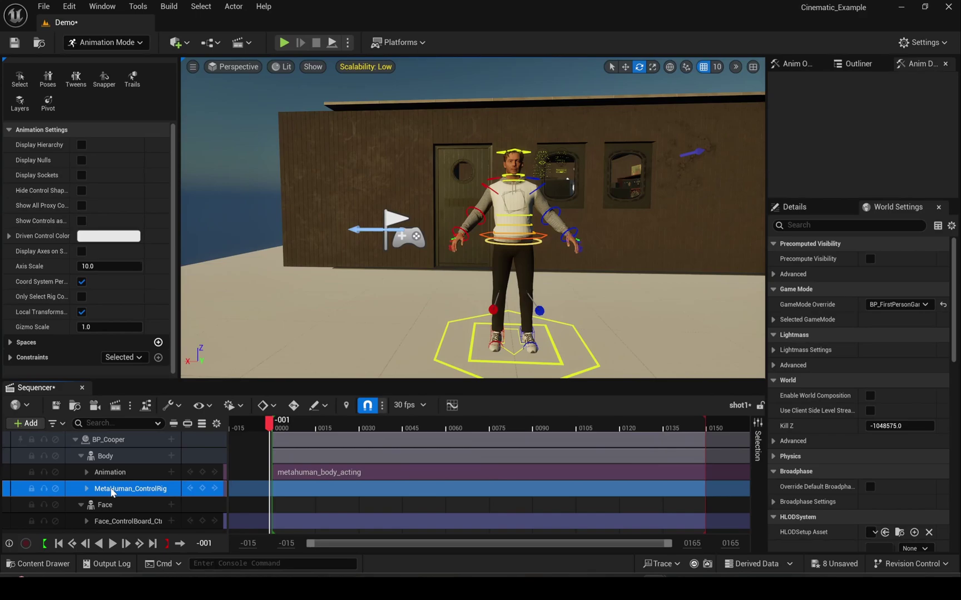
{"action": "key", "text": "Delete"}
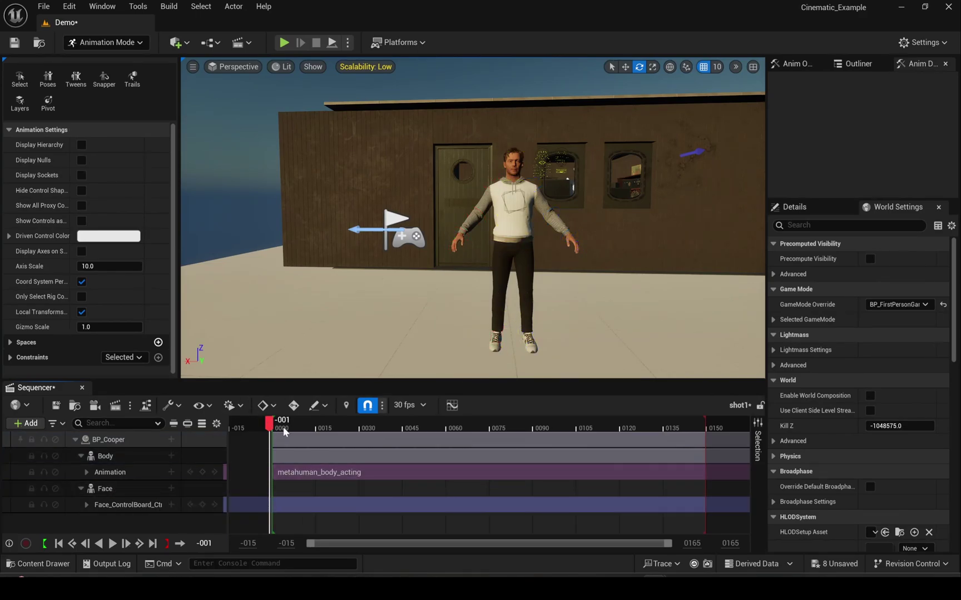
{"action": "left_click_drag", "start_coordinate": [269, 431], "coordinate": [272, 542]}
- Bake Cooper's Body animation to MetaHuman_ControlRig
{"action": "left_click", "coordinate": [158, 453]}
{"action": "right_click", "coordinate": [159, 453]}
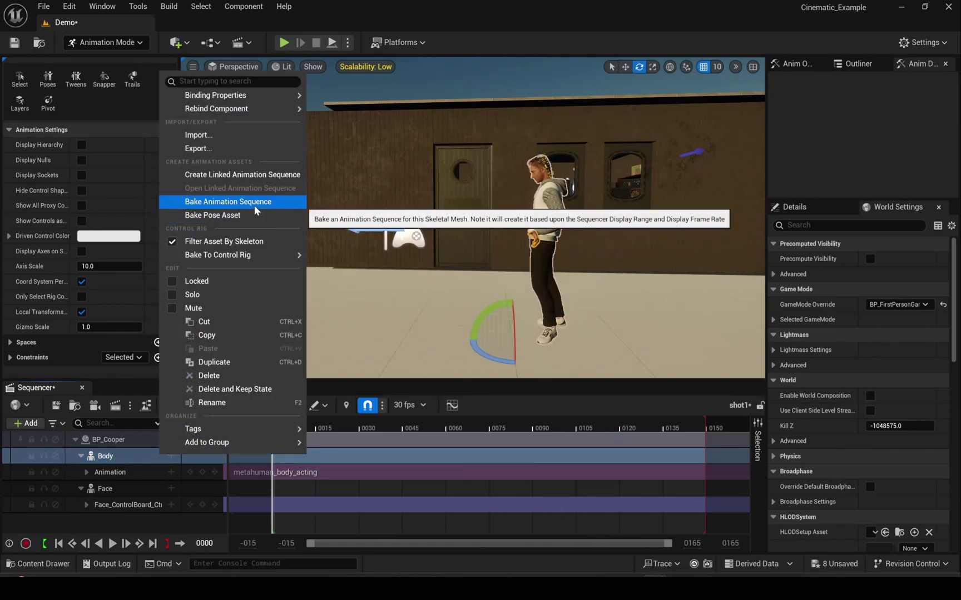
{"action": "mouse_move", "coordinate": [265, 255]}
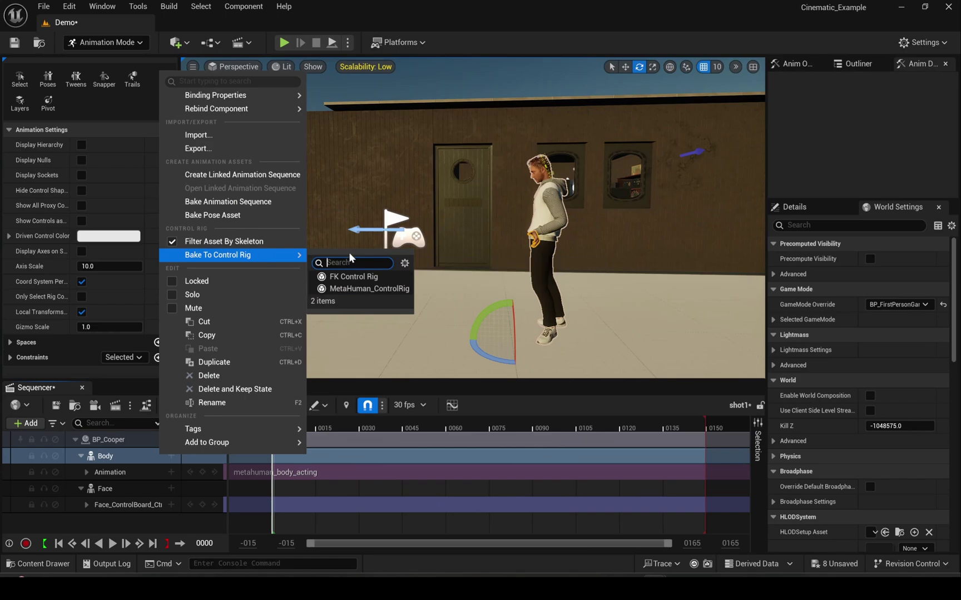
{"action": "left_click", "coordinate": [362, 288]}
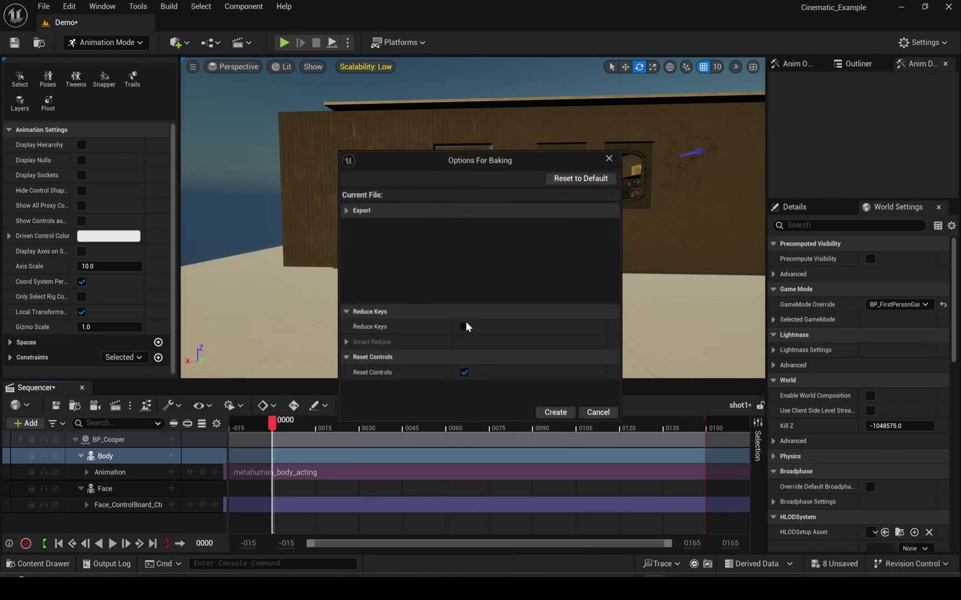
{"action": "left_click", "coordinate": [554, 412]}
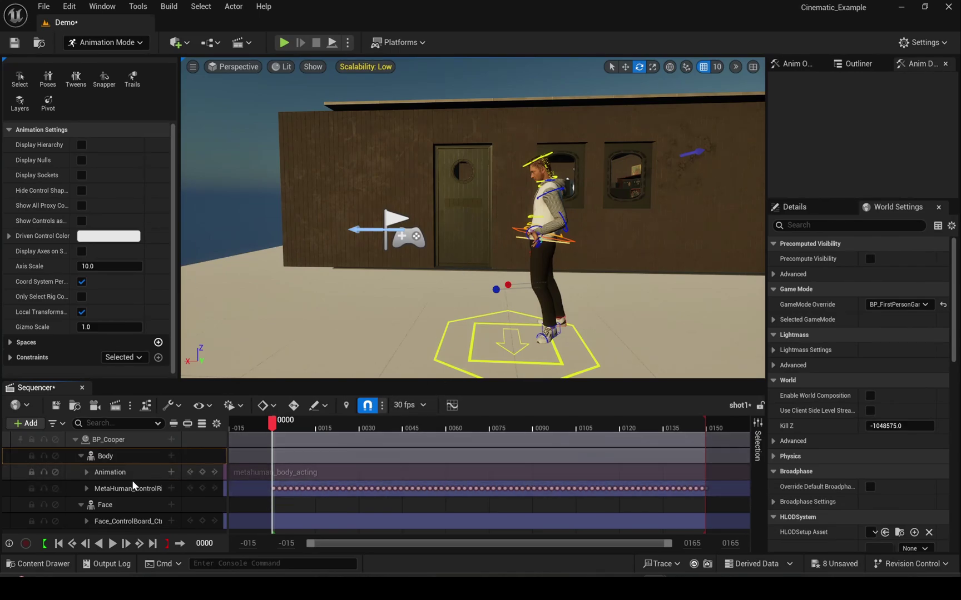
- Add an Additive section to the MetaHuman_ControlRig track and select the body control
{"action": "left_click", "coordinate": [144, 491]}
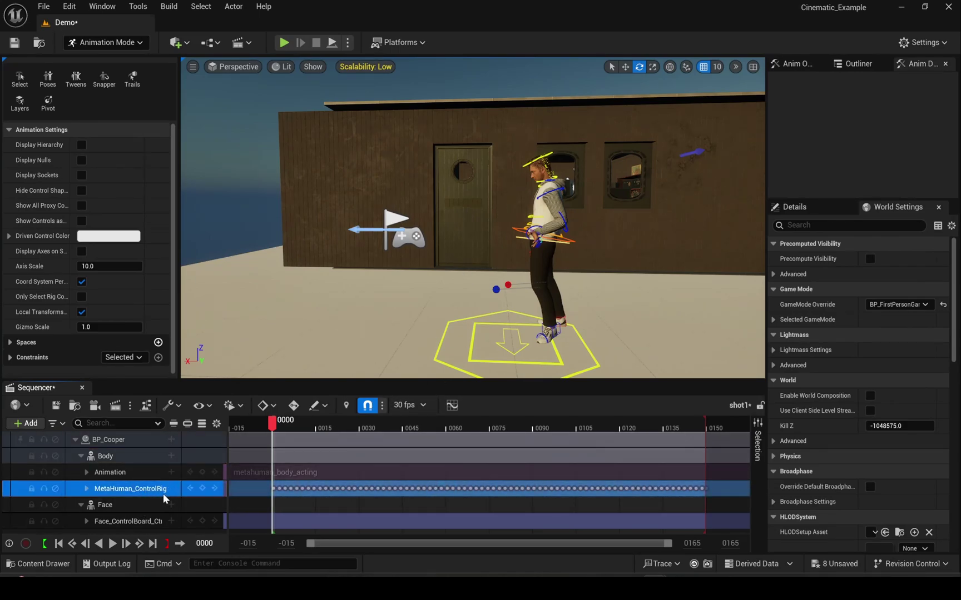
{"action": "left_click", "coordinate": [172, 489]}
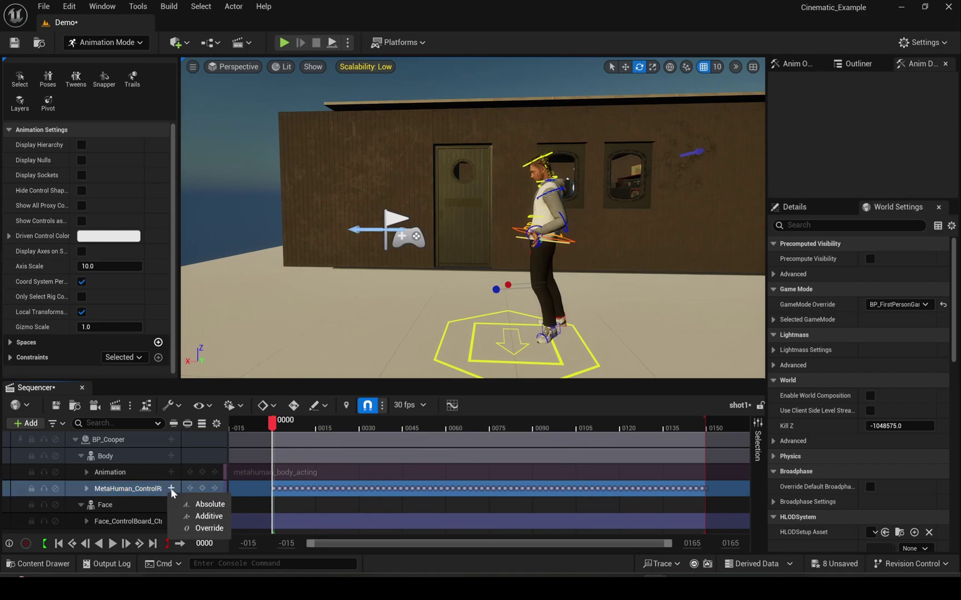
{"action": "left_click", "coordinate": [199, 516]}
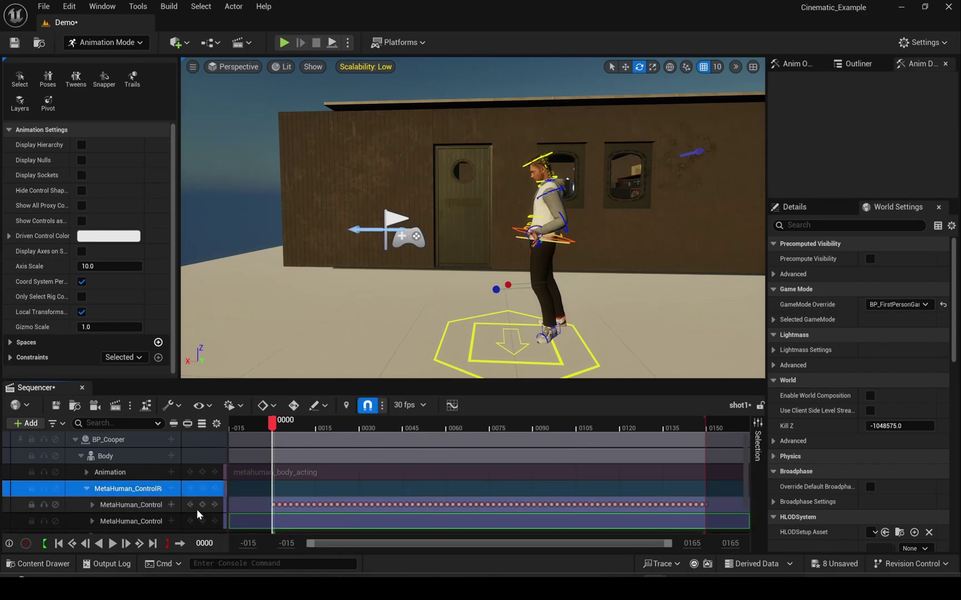
{"action": "left_click", "coordinate": [142, 521]}
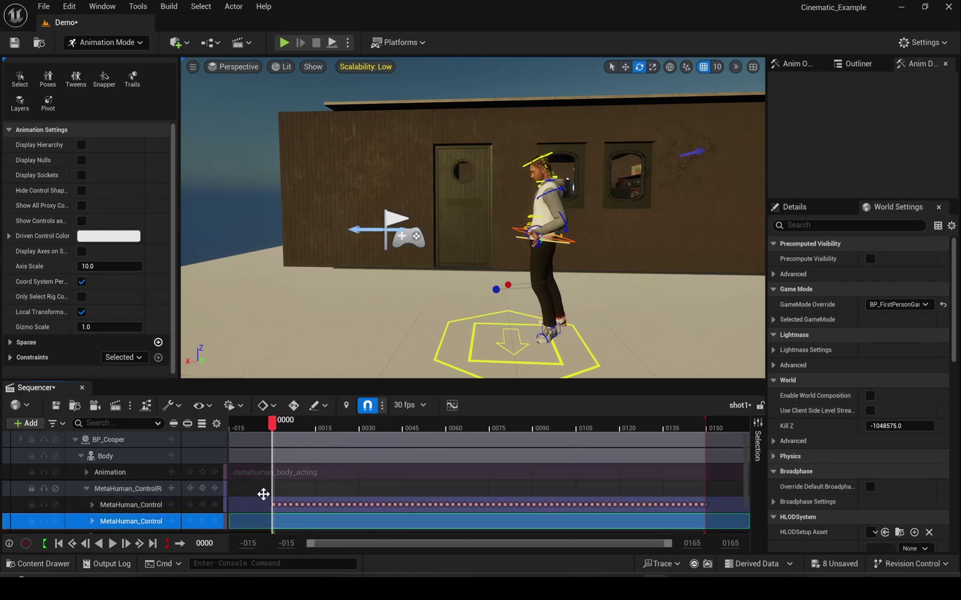
{"action": "scroll", "coordinate": [267, 495], "scroll_direction": "down", "scroll_amount": 1}
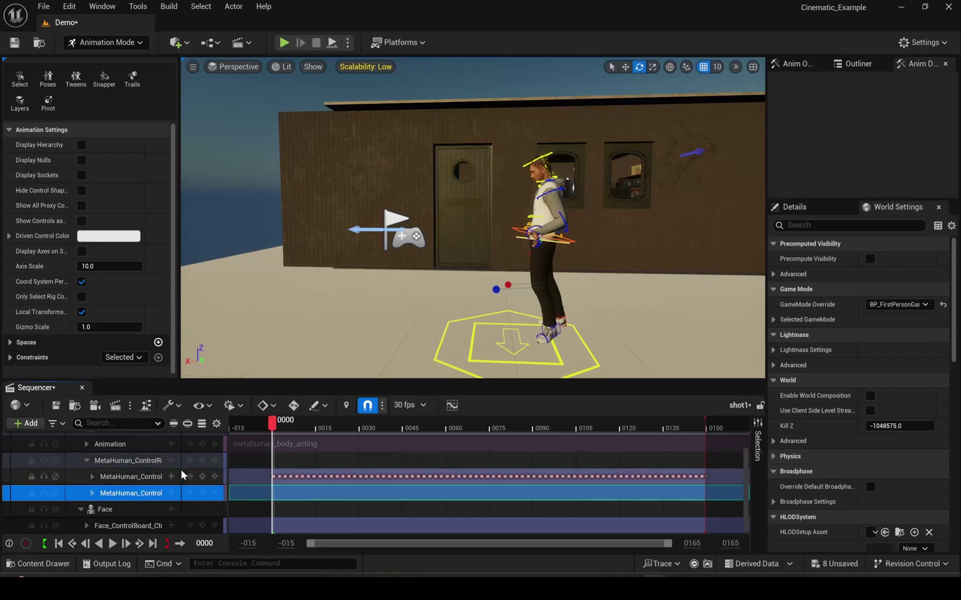
{"action": "scroll", "coordinate": [166, 475], "scroll_direction": "up", "scroll_amount": 1}
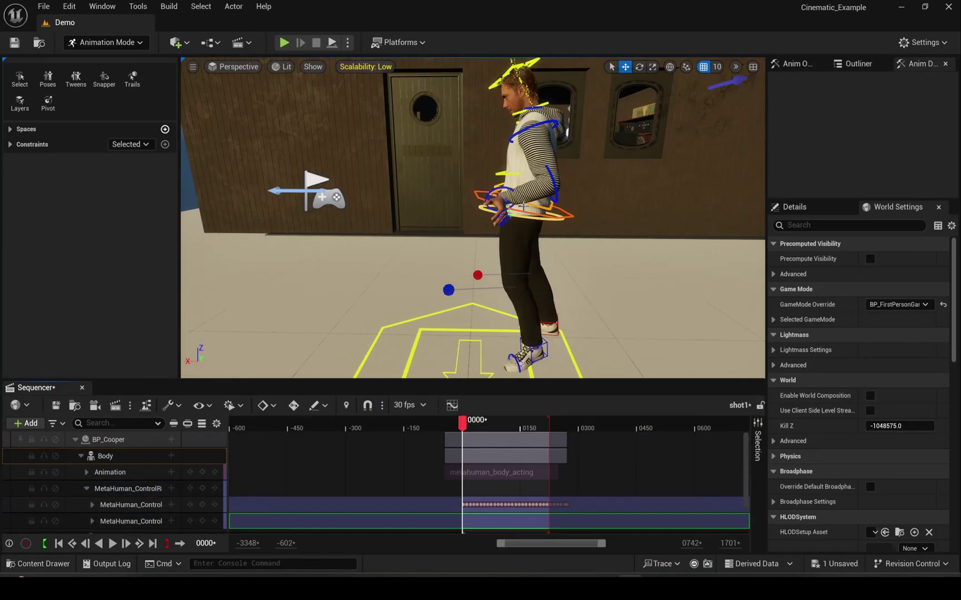
{"action": "left_click", "coordinate": [523, 207]}
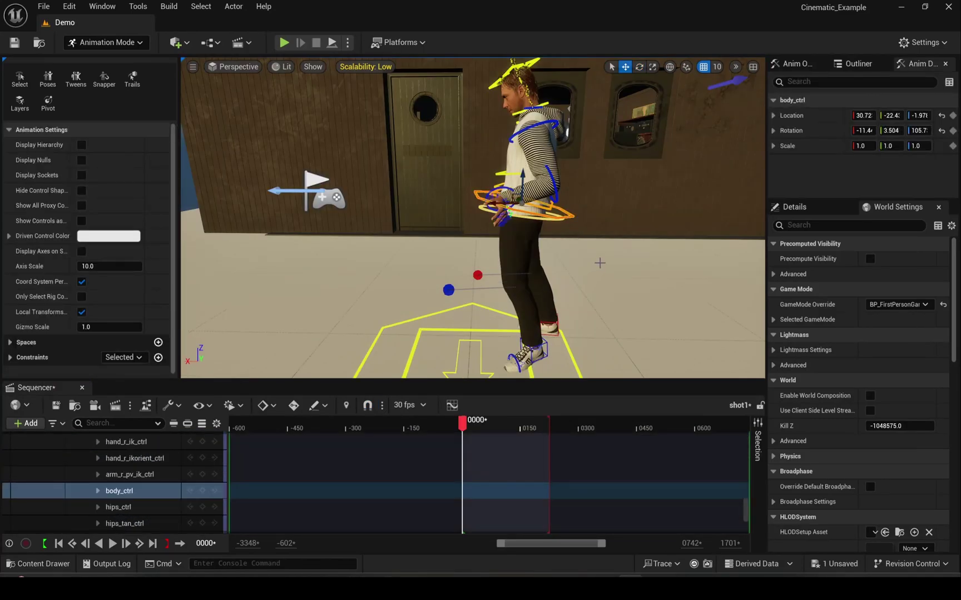
- Rotate and key body_ctrl at frame 0000, then key body, hips and spine at 0119
{"action": "key", "text": "e"}
{"action": "left_click_drag", "start_coordinate": [486, 220], "coordinate": [474, 207]}
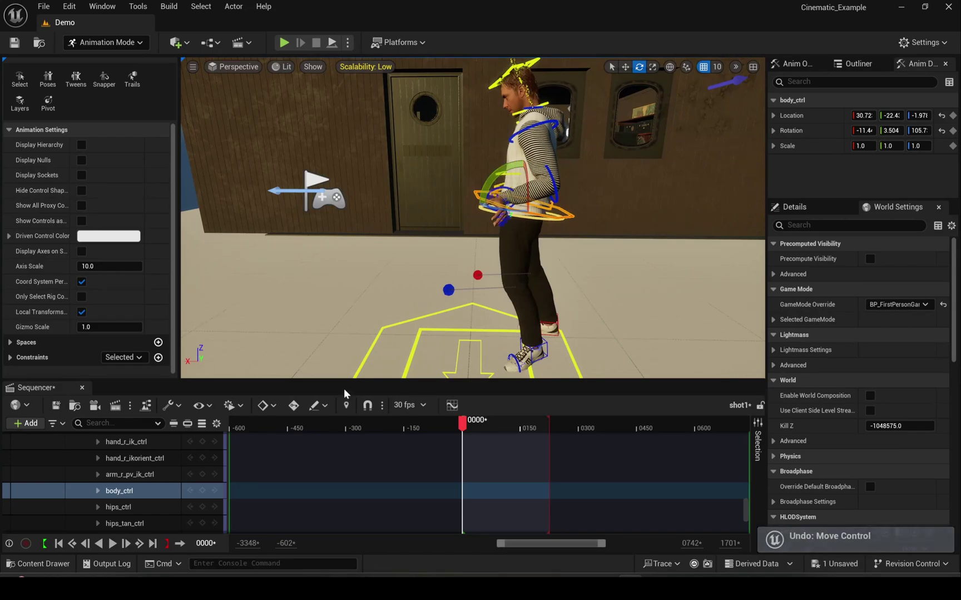
{"action": "left_click", "coordinate": [202, 491]}
{"action": "left_click_drag", "start_coordinate": [463, 427], "coordinate": [505, 427]}
{"action": "left_click_drag", "start_coordinate": [495, 322], "coordinate": [242, 361], "text": "alt"}
{"action": "mouse_move", "coordinate": [505, 423]}
{"action": "left_mouse_down"}
{"action": "mouse_move", "coordinate": [518, 424]}
{"action": "mouse_move", "coordinate": [500, 423]}
{"action": "left_mouse_up"}
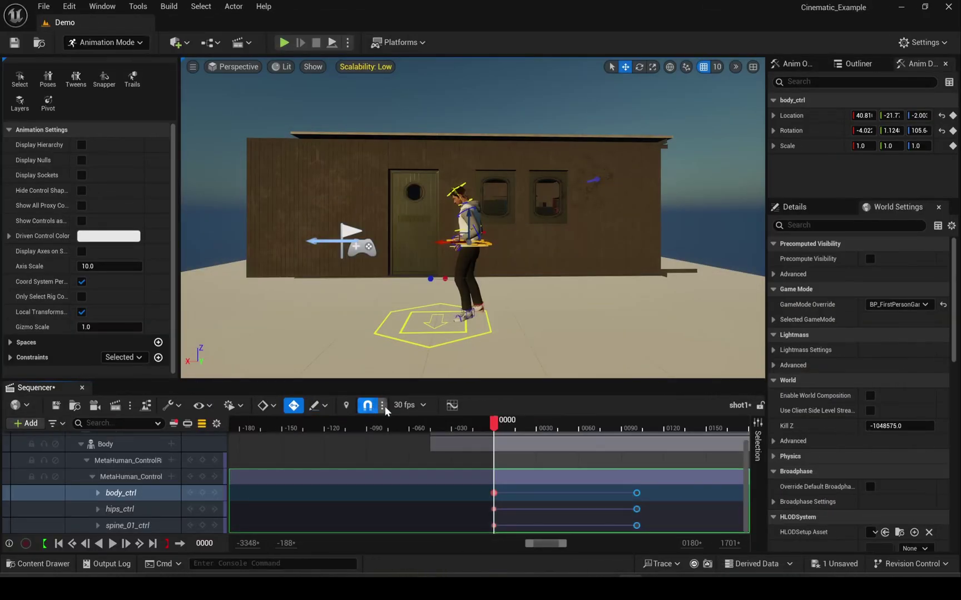
{"action": "left_click_drag", "start_coordinate": [499, 414], "coordinate": [680, 438]}
{"action": "right_click_drag", "start_coordinate": [549, 319], "coordinate": [554, 320]}
{"action": "mouse_move", "coordinate": [680, 434]}
{"action": "left_mouse_down"}
{"action": "mouse_move", "coordinate": [649, 436]}
{"action": "mouse_move", "coordinate": [698, 429]}
{"action": "left_mouse_up"}
{"action": "left_click", "coordinate": [203, 494]}
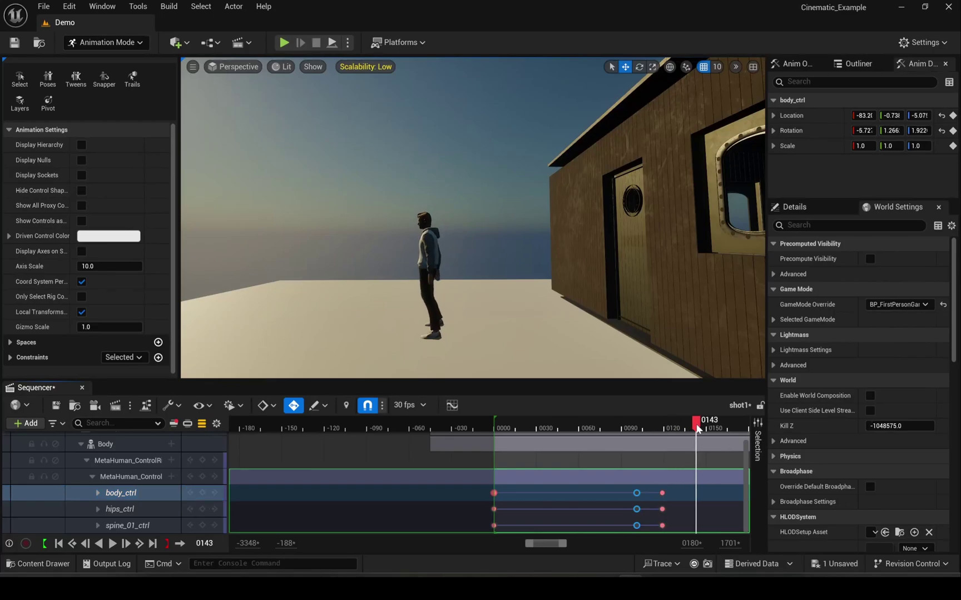
- Bend spine_01_ctrl and key it at frame 0140, then review the animation
{"action": "key", "text": "g"}
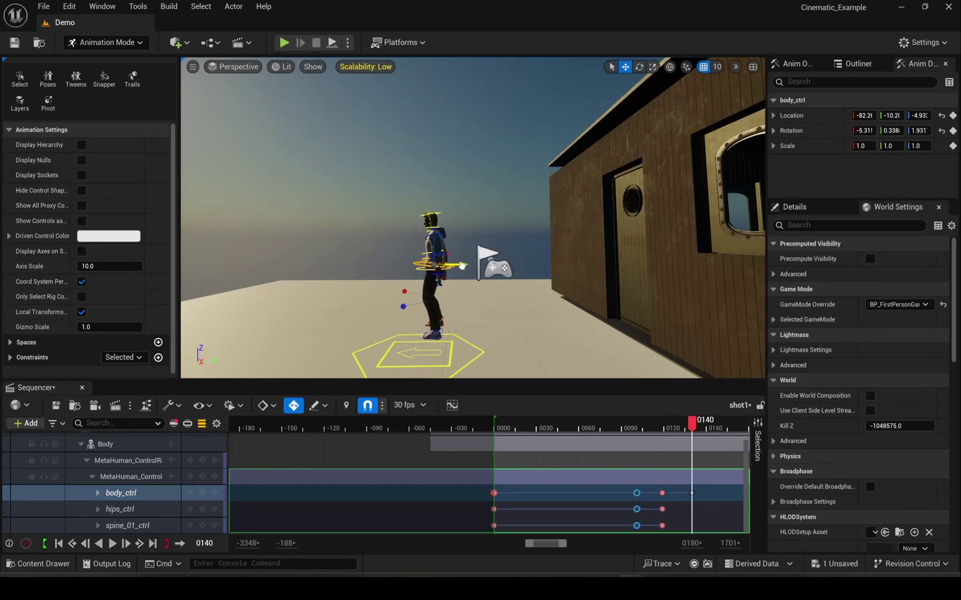
{"action": "right_click_drag", "start_coordinate": [449, 279], "coordinate": [450, 295]}
{"action": "key", "text": "e"}
{"action": "left_click", "coordinate": [450, 301]}
{"action": "scroll", "coordinate": [426, 287], "scroll_direction": "up", "scroll_amount": 3}
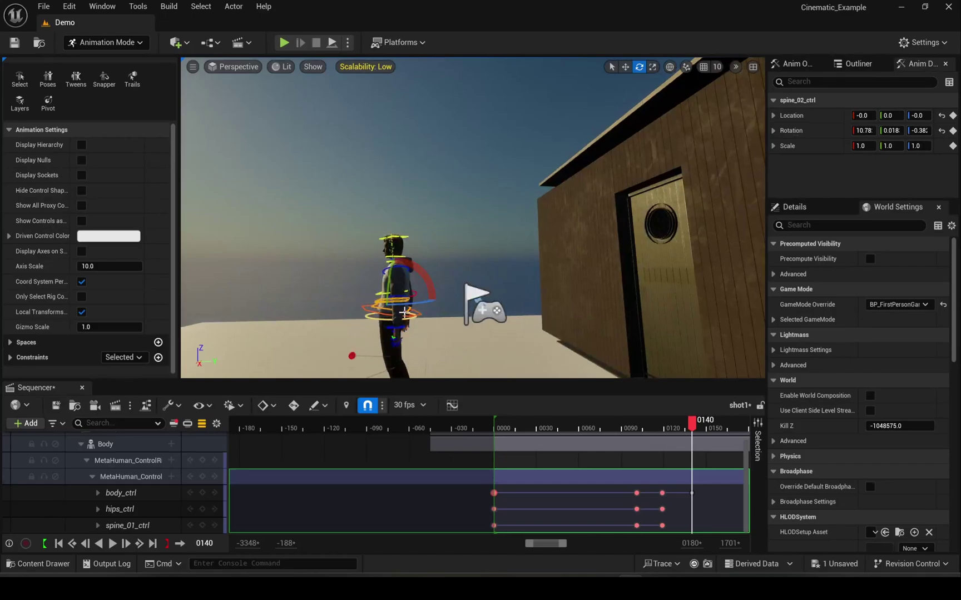
{"action": "left_click", "coordinate": [383, 309]}
{"action": "scroll", "coordinate": [477, 293], "scroll_direction": "down", "scroll_amount": 5}
{"action": "scroll", "coordinate": [477, 293], "scroll_direction": "up", "scroll_amount": 3}
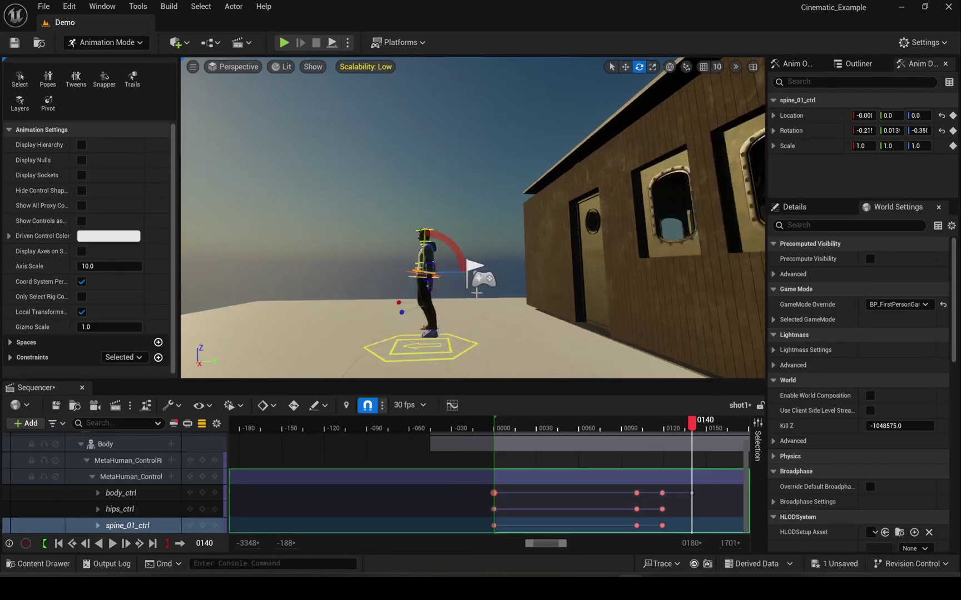
{"action": "left_click_drag", "start_coordinate": [456, 260], "coordinate": [458, 254]}
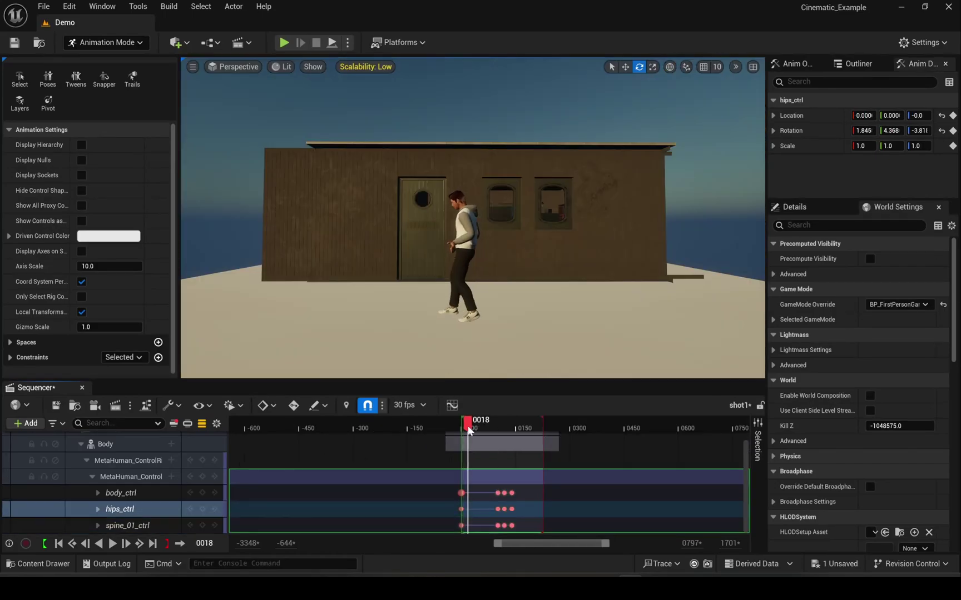
{"action": "left_click_drag", "start_coordinate": [467, 433], "coordinate": [466, 433]}
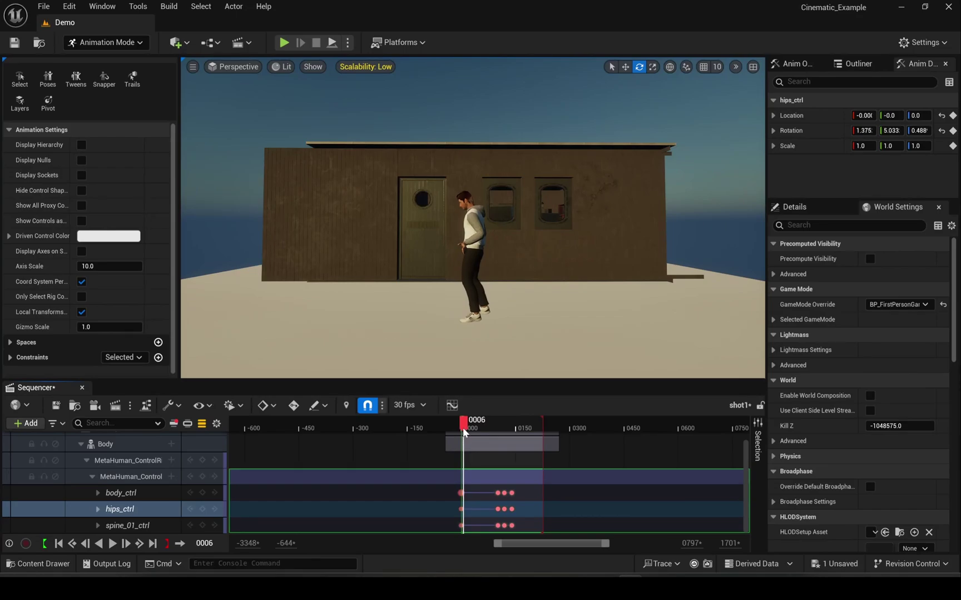
{"action": "left_click_drag", "start_coordinate": [463, 428], "coordinate": [492, 437]}
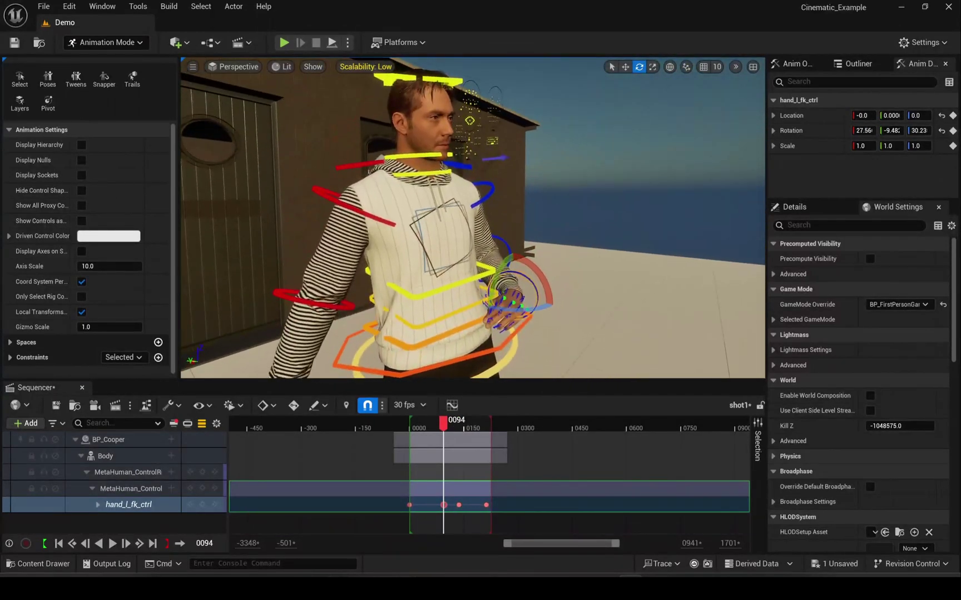
- Rotate Cooper's left hand control, hand_l_fk_ctrl, into a new pose
{"action": "scroll", "coordinate": [451, 507], "scroll_direction": "up", "scroll_amount": 10, "text": "ctrl"}
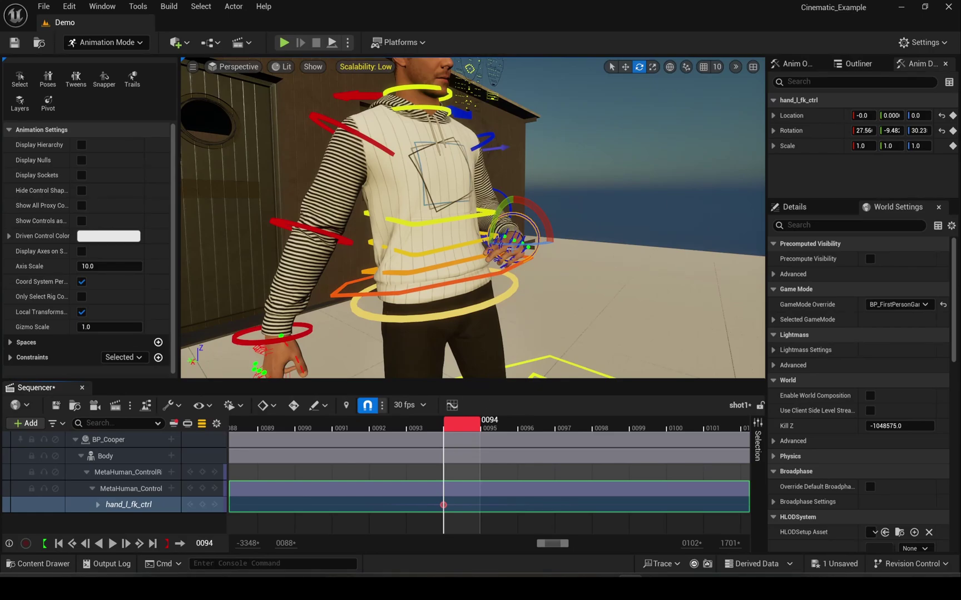
{"action": "left_click_drag", "start_coordinate": [509, 249], "coordinate": [523, 250]}
{"action": "left_click_drag", "start_coordinate": [583, 264], "coordinate": [520, 281], "text": "alt"}
{"action": "left_click_drag", "start_coordinate": [482, 253], "coordinate": [471, 245]}
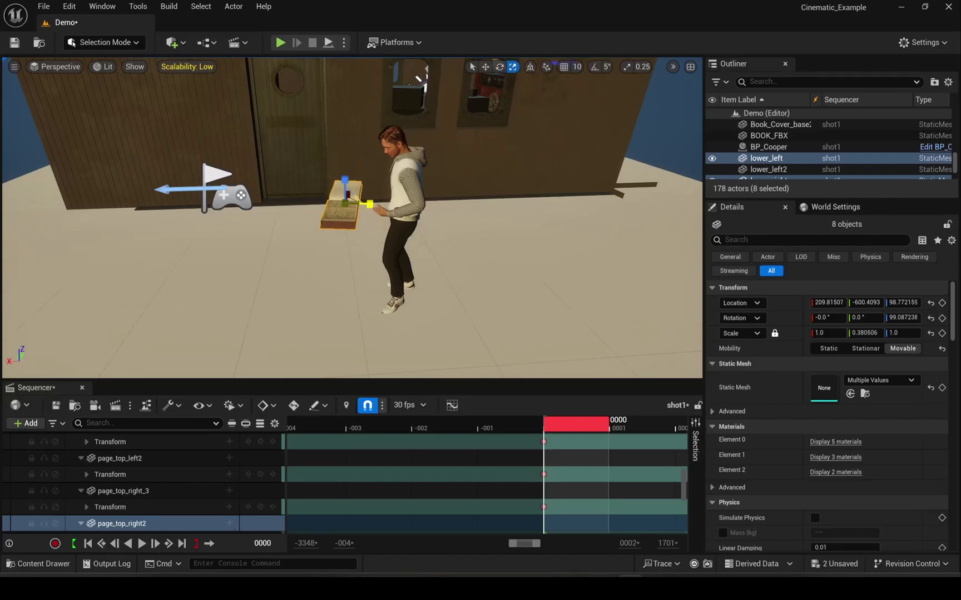
- Scale the book pieces to 0.347 on X and move them into Cooper's hands
{"action": "left_click_drag", "start_coordinate": [370, 204], "coordinate": [453, 253], "text": "alt"}
{"action": "left_click_drag", "start_coordinate": [401, 248], "coordinate": [425, 237]}
{"action": "left_click_drag", "start_coordinate": [422, 222], "coordinate": [410, 191], "text": "alt"}
{"action": "left_click_drag", "start_coordinate": [410, 192], "coordinate": [456, 214], "text": "alt"}
{"action": "key", "text": "f"}
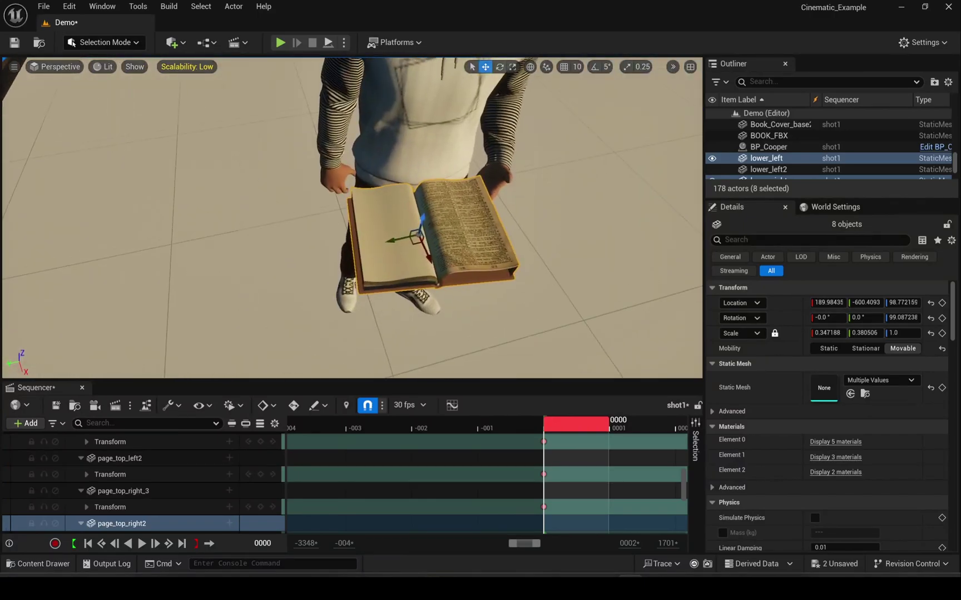
{"action": "left_click_drag", "start_coordinate": [396, 230], "coordinate": [396, 230]}
- Tilt the book and lower it so it rests in Cooper's left hand
{"action": "key", "text": "e"}
{"action": "left_click_drag", "start_coordinate": [483, 222], "coordinate": [489, 207]}
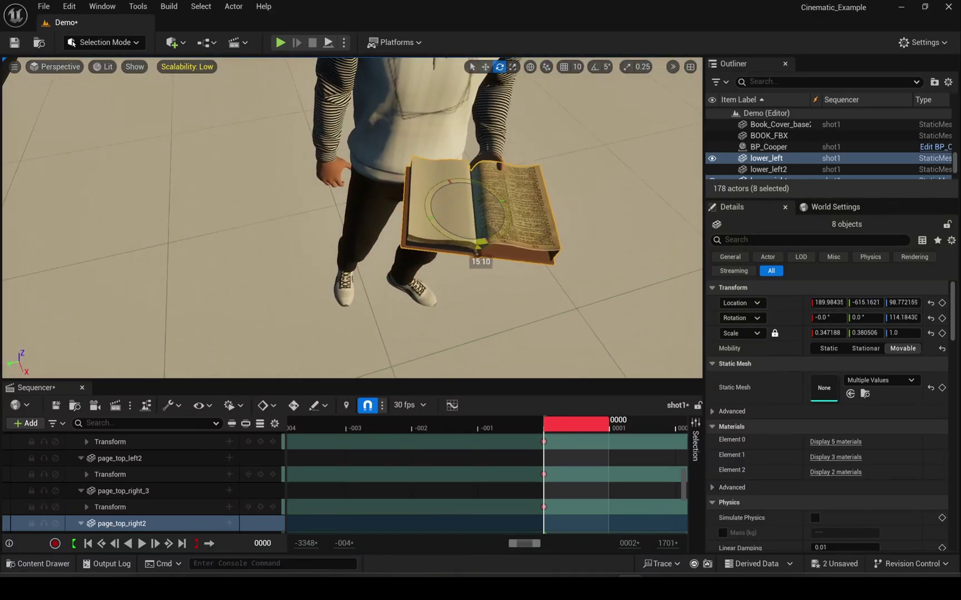
{"action": "right_click_drag", "start_coordinate": [389, 223], "coordinate": [335, 223]}
{"action": "key", "text": "ctrl+z"}
{"action": "key", "text": "w"}
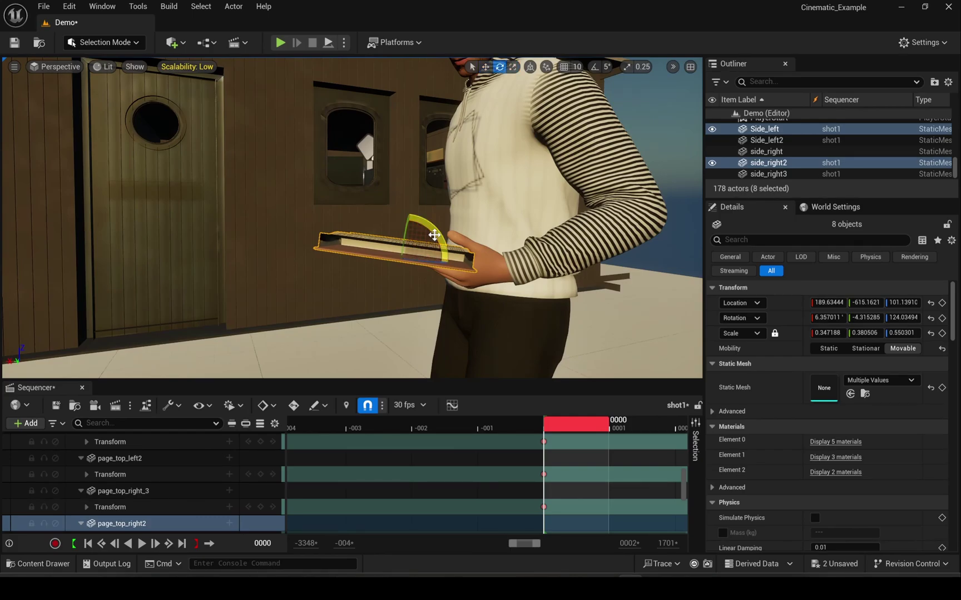
{"action": "left_click_drag", "start_coordinate": [434, 234], "coordinate": [409, 214]}
{"action": "key", "text": "w"}
{"action": "right_click_drag", "start_coordinate": [392, 222], "coordinate": [413, 261]}
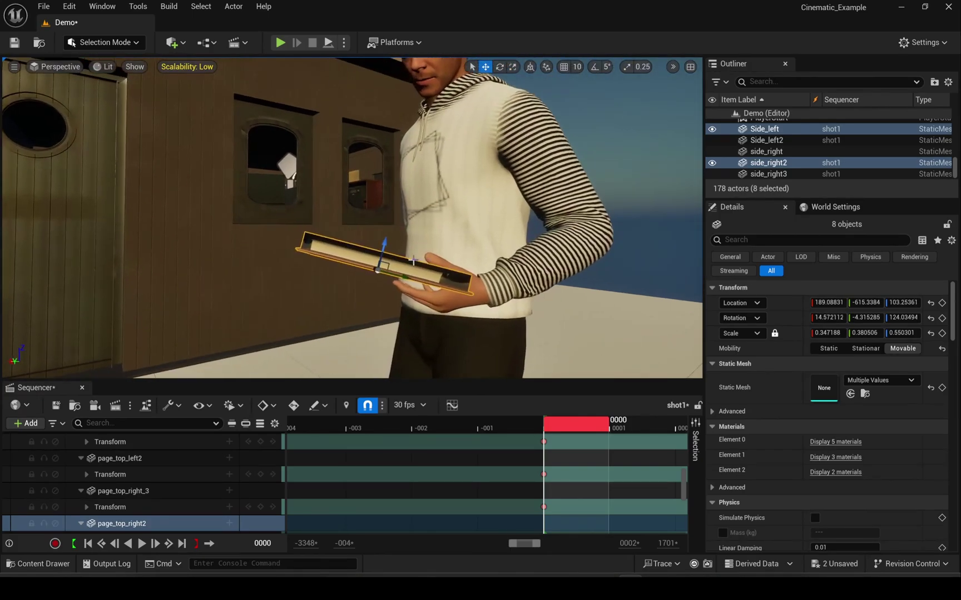
{"action": "left_click_drag", "start_coordinate": [413, 260], "coordinate": [414, 266]}
{"action": "right_click_drag", "start_coordinate": [414, 266], "coordinate": [28, 117]}
{"action": "key", "text": "ctrl+z"}
{"action": "left_click", "coordinate": [94, 43]}
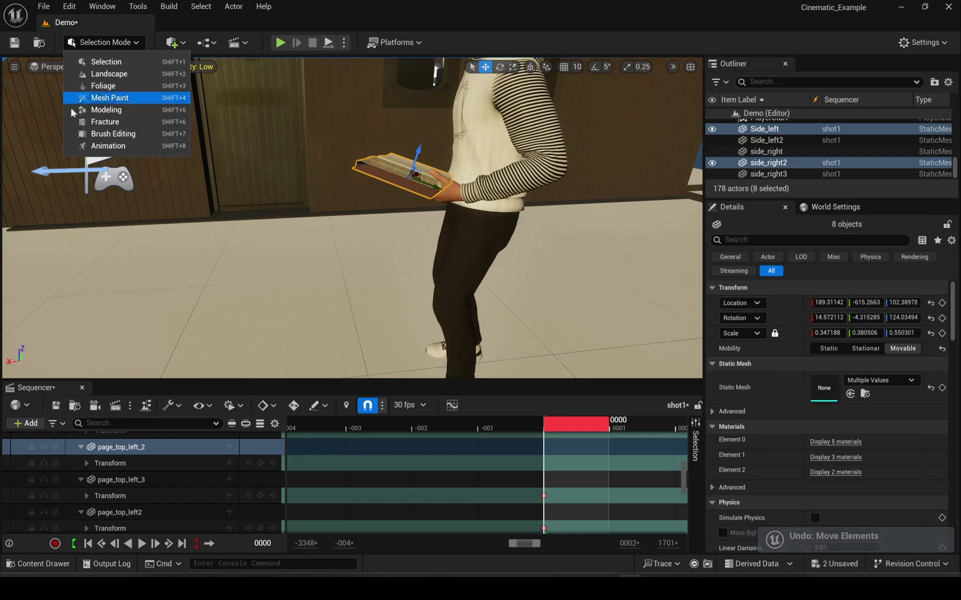
- In Animation Mode, Parent-constrain the book to hand_l_fk_ctrl and play the sequence
{"action": "left_click", "coordinate": [101, 145]}
{"action": "scroll", "coordinate": [106, 333], "scroll_direction": "down", "scroll_amount": 1}
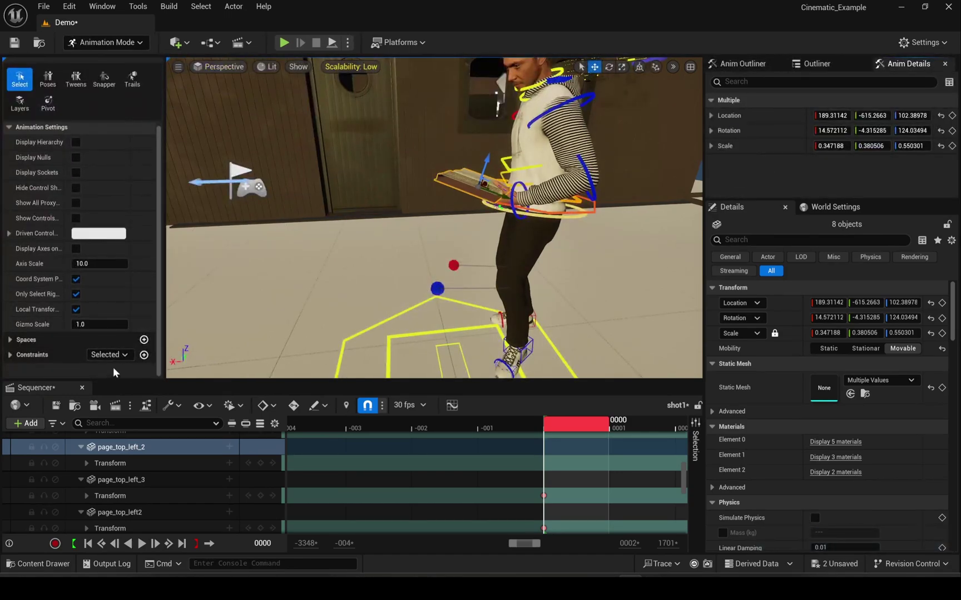
{"action": "left_click", "coordinate": [144, 355]}
{"action": "left_click", "coordinate": [176, 399]}
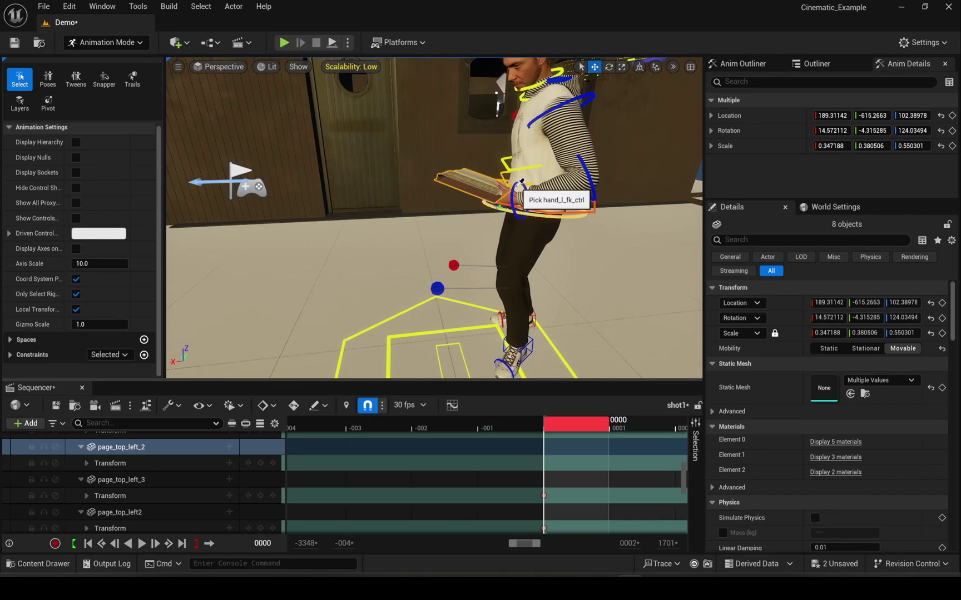
{"action": "left_click", "coordinate": [522, 181]}
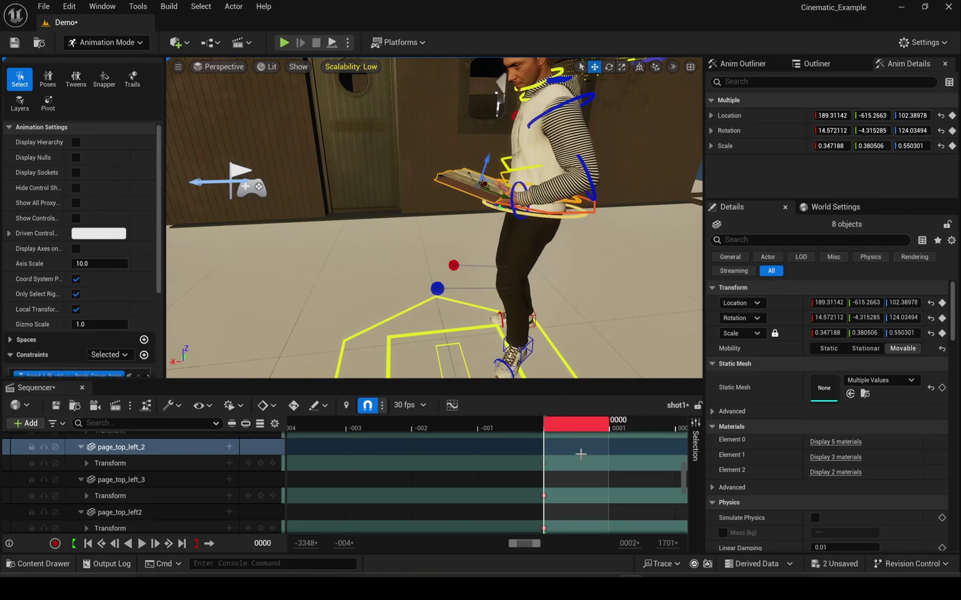
{"action": "key", "text": "e"}
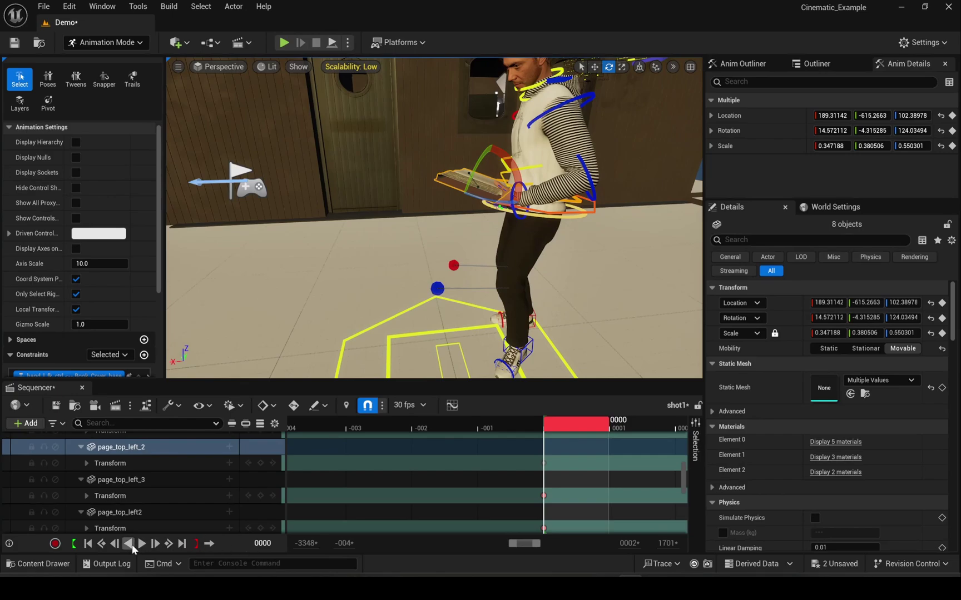
{"action": "left_click", "coordinate": [142, 544]}
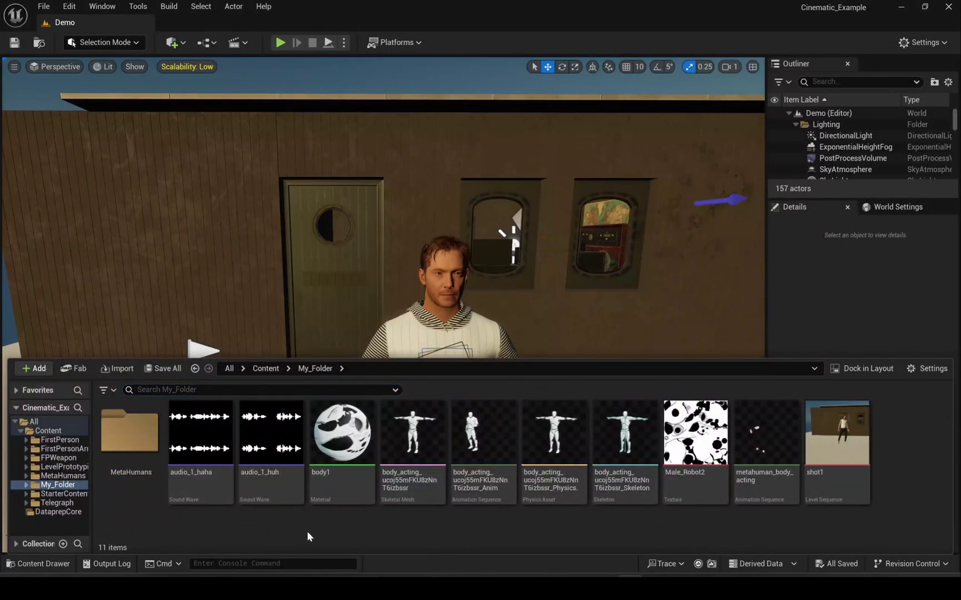
- Create a MetaHuman Performance asset with the default name and play its facial animation
{"action": "right_click", "coordinate": [301, 529]}
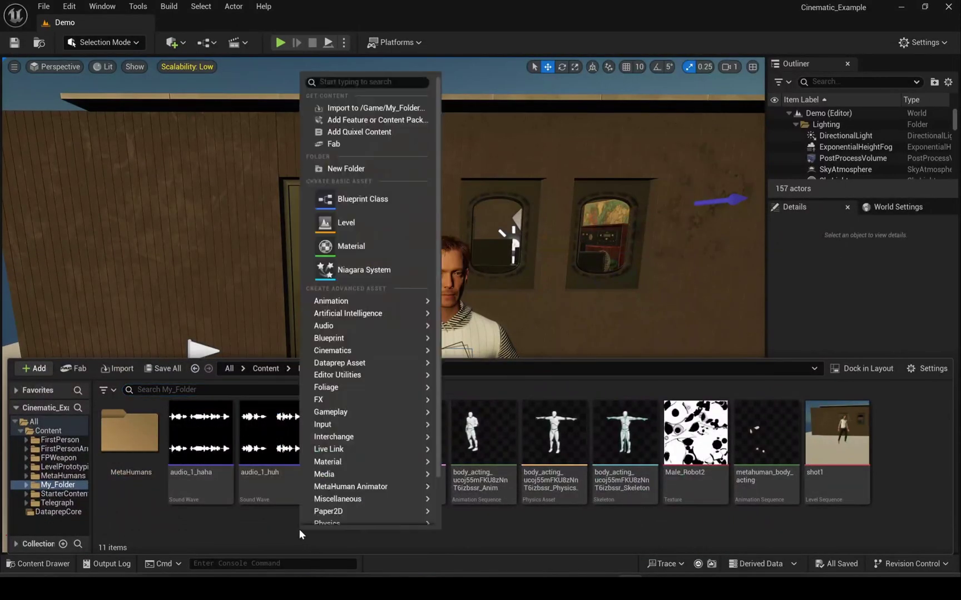
{"action": "mouse_move", "coordinate": [356, 489]}
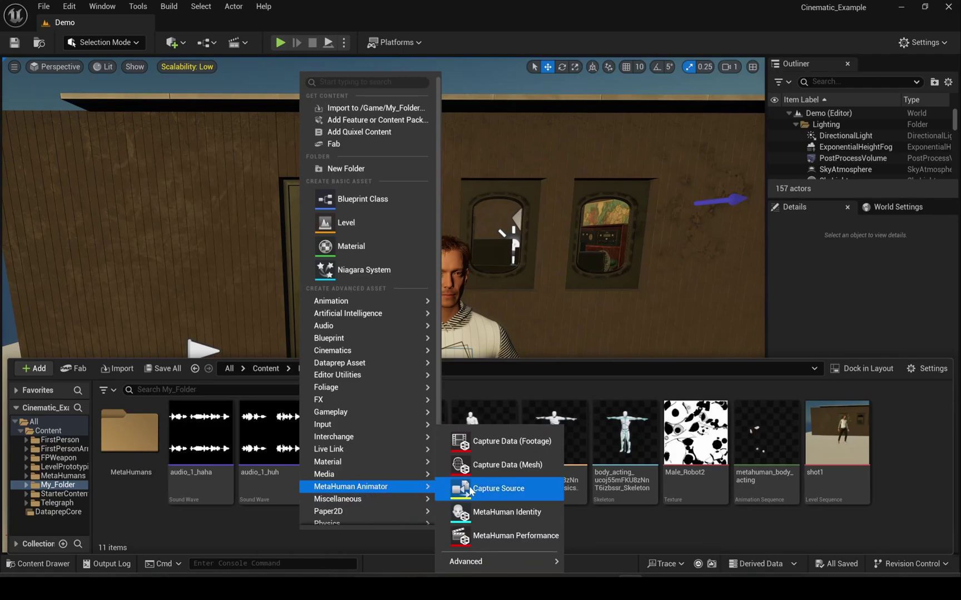
{"action": "left_click", "coordinate": [511, 536]}
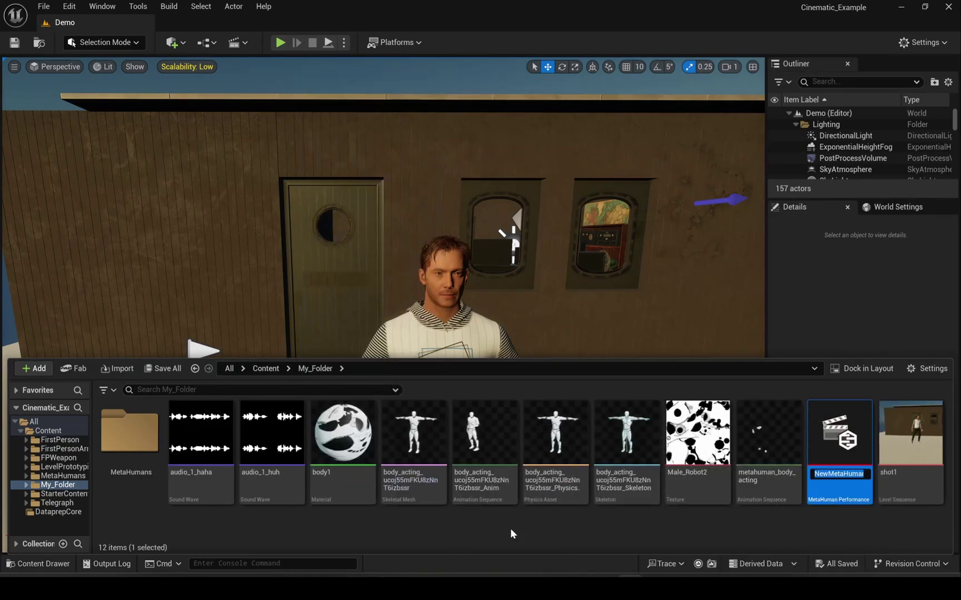
{"action": "key", "text": "Return"}
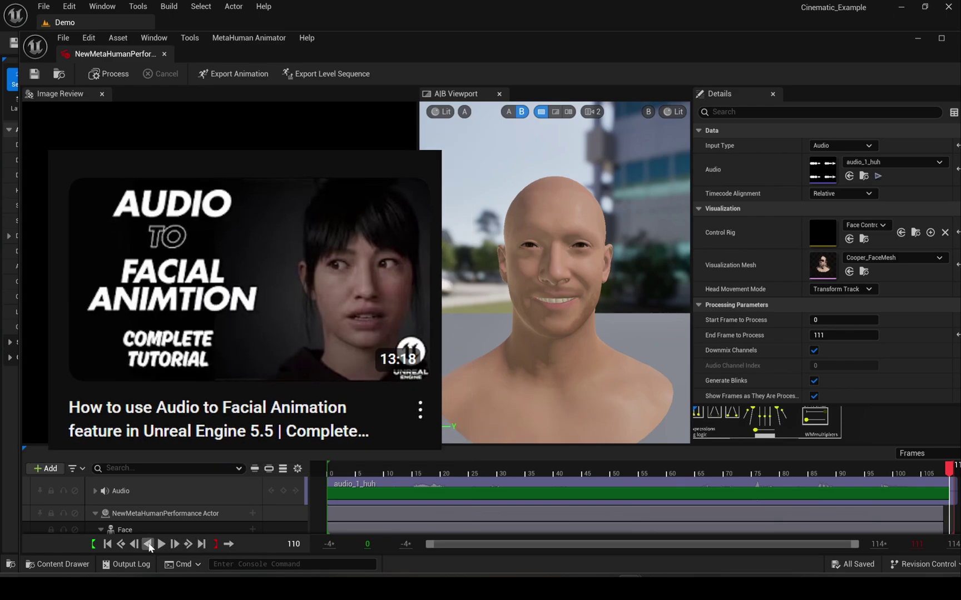
{"action": "left_click", "coordinate": [161, 546]}
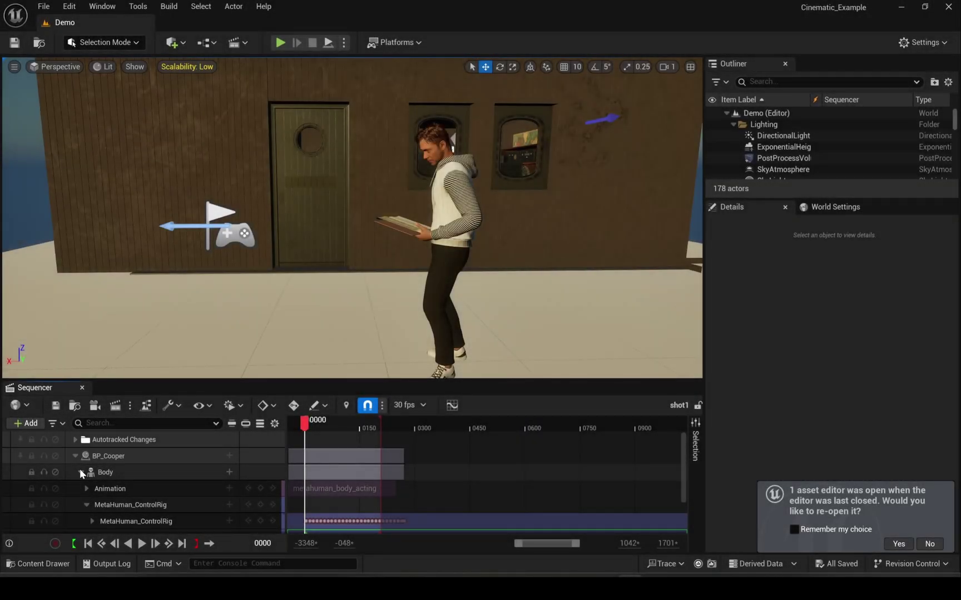
- Add the Audio1 animation on the Face_ControlBoard_CtrlRig track and play to preview
{"action": "left_click", "coordinate": [81, 472]}
{"action": "left_click", "coordinate": [81, 489]}
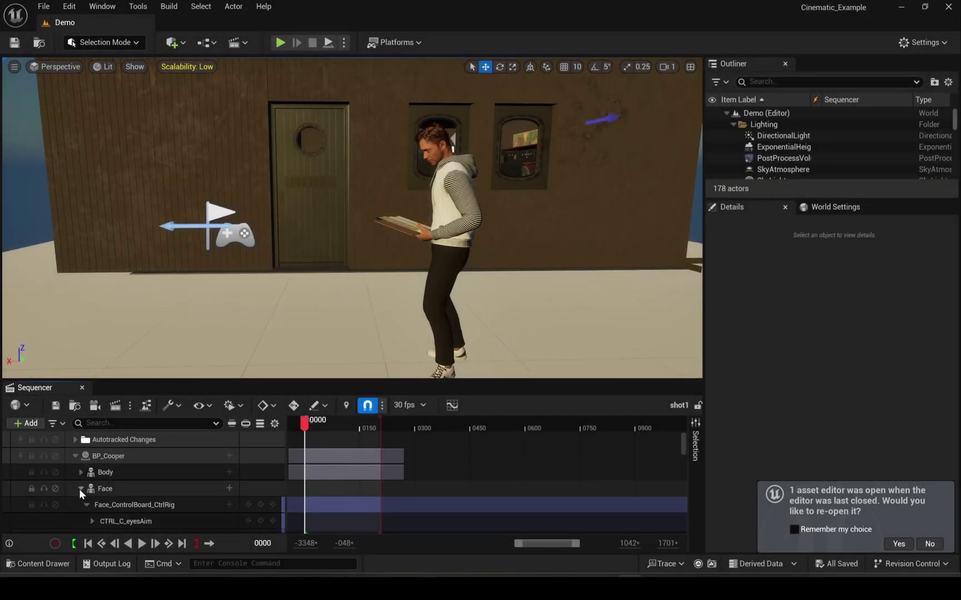
{"action": "scroll", "coordinate": [168, 514], "scroll_direction": "down", "scroll_amount": 2}
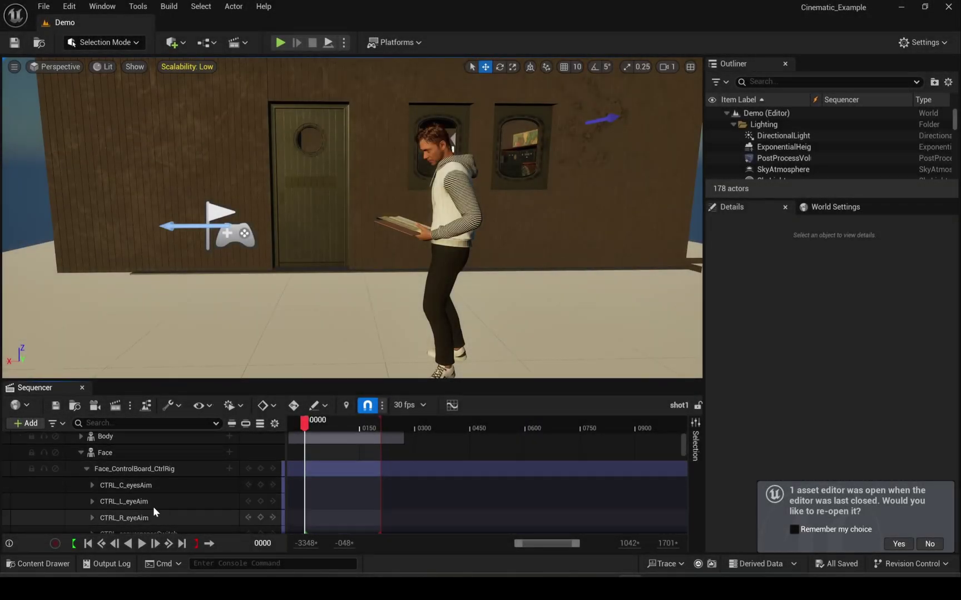
{"action": "left_click", "coordinate": [155, 470]}
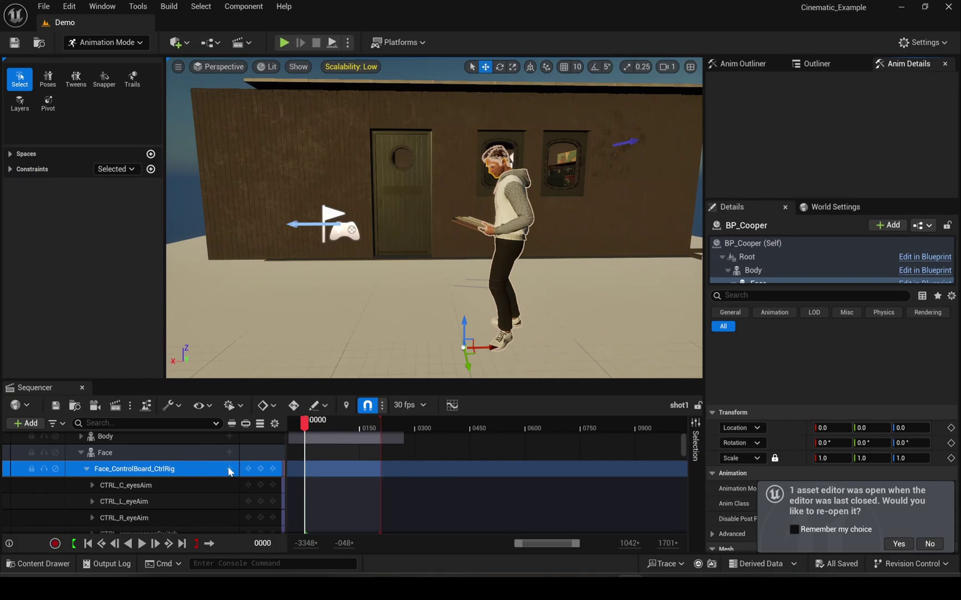
{"action": "left_click", "coordinate": [228, 469]}
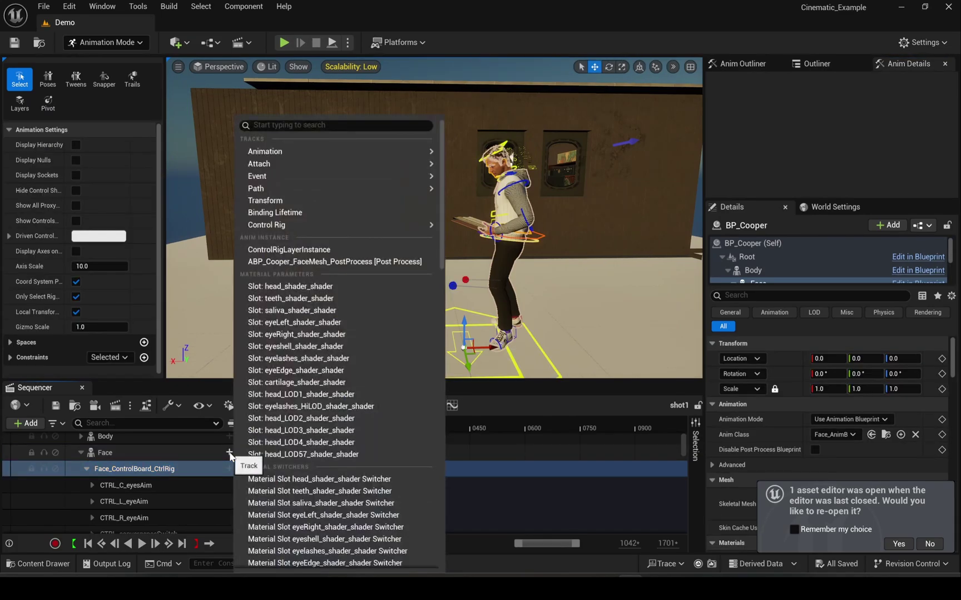
{"action": "mouse_move", "coordinate": [378, 149]}
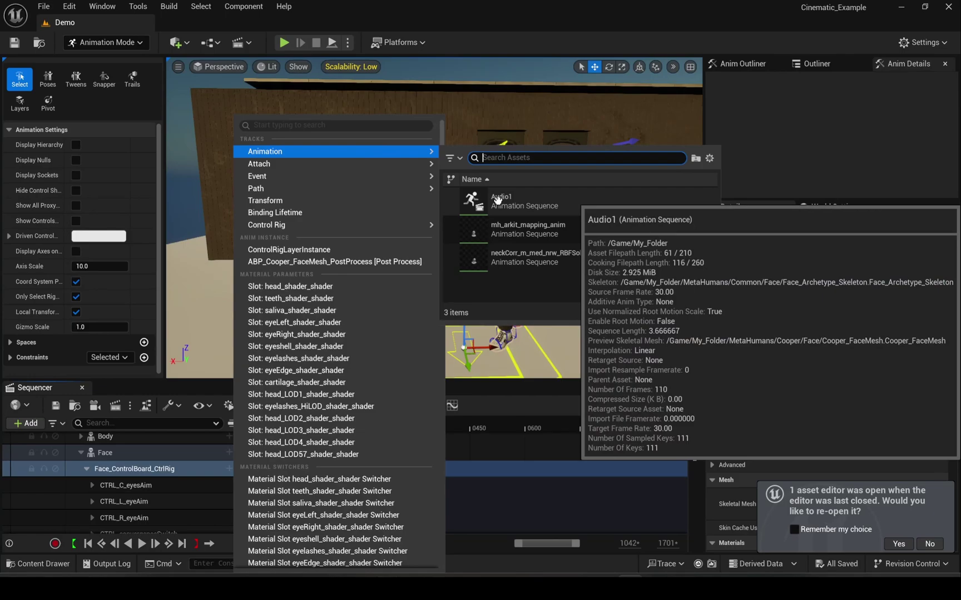
{"action": "left_click", "coordinate": [498, 199]}
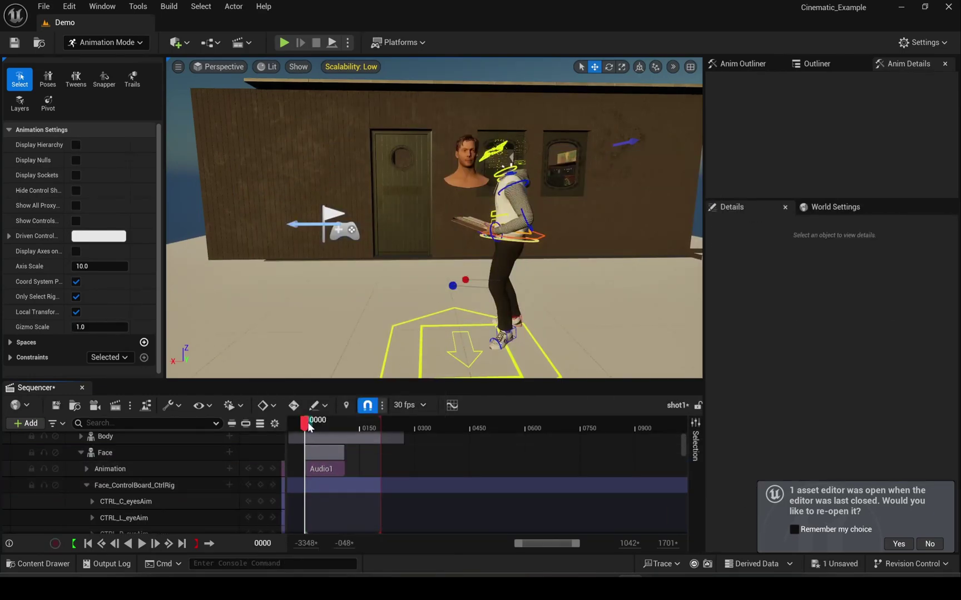
{"action": "key", "text": "space"}
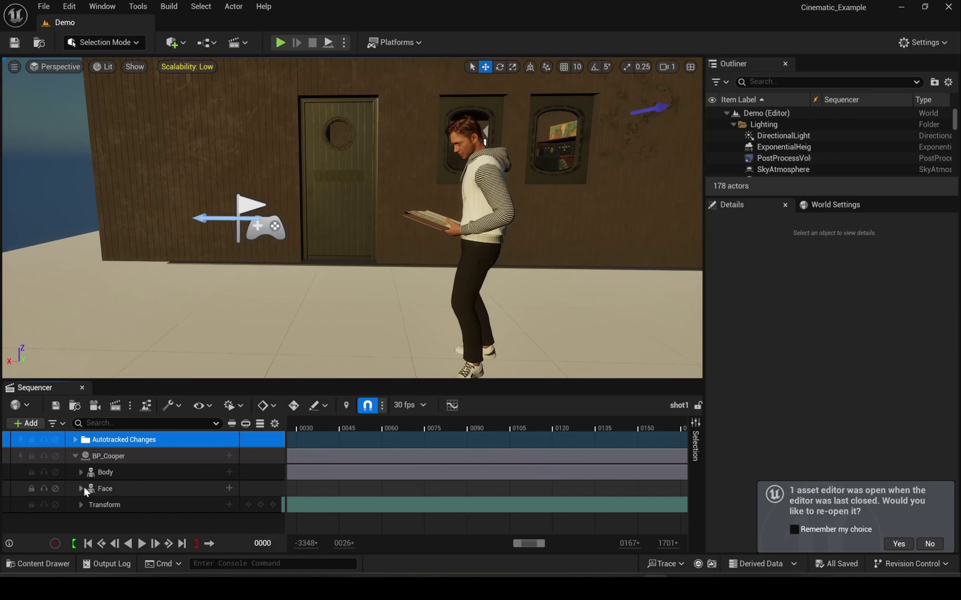
- Add Audio1 directly under BP_Cooper's Face track and scrub to frame 0043
{"action": "left_click", "coordinate": [80, 489]}
{"action": "left_click", "coordinate": [80, 487]}
{"action": "left_click", "coordinate": [120, 488]}
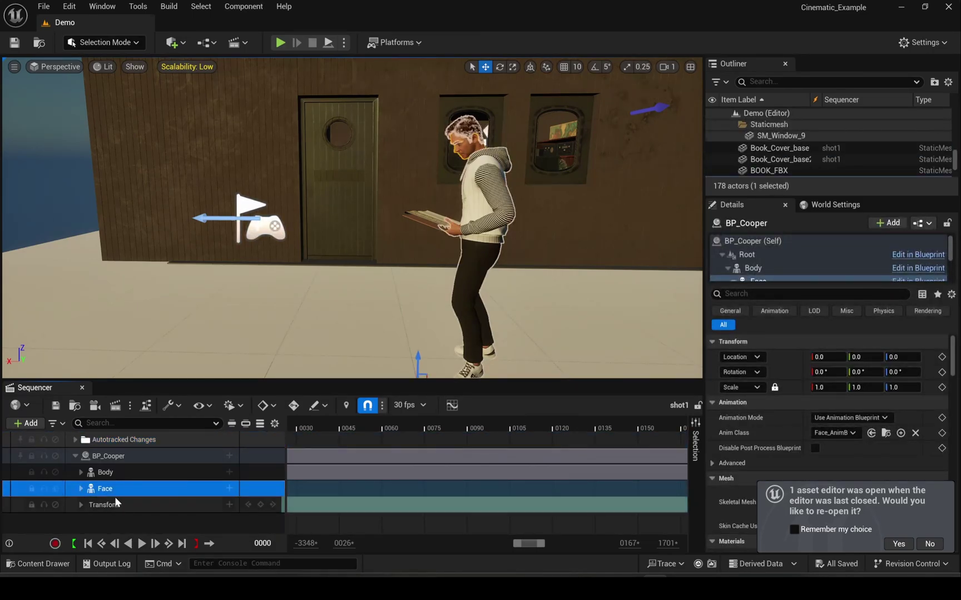
{"action": "left_click", "coordinate": [81, 490]}
{"action": "left_click", "coordinate": [126, 506]}
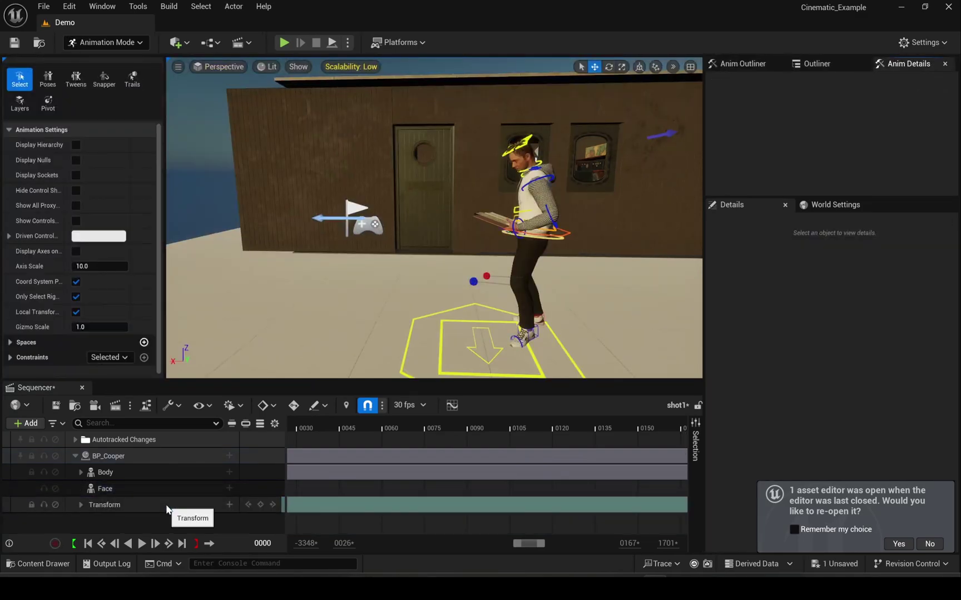
{"action": "left_click", "coordinate": [136, 491]}
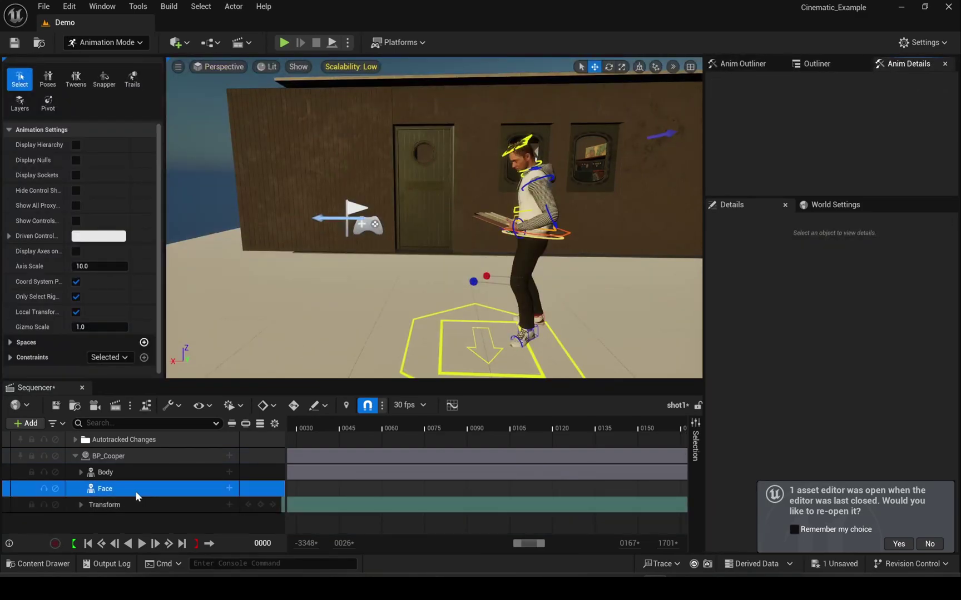
{"action": "left_click", "coordinate": [228, 489]}
{"action": "mouse_move", "coordinate": [364, 59]}
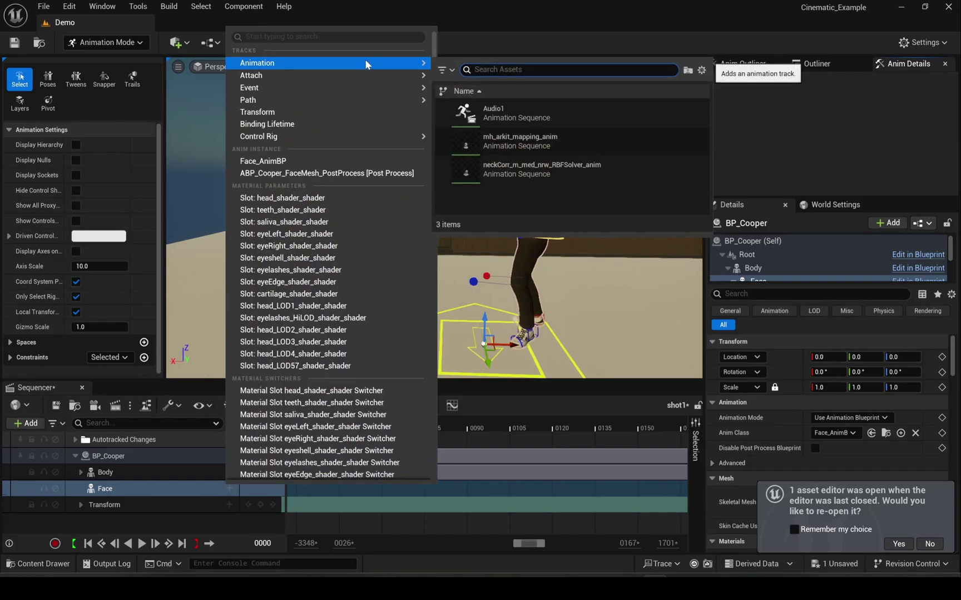
{"action": "left_click", "coordinate": [461, 113]}
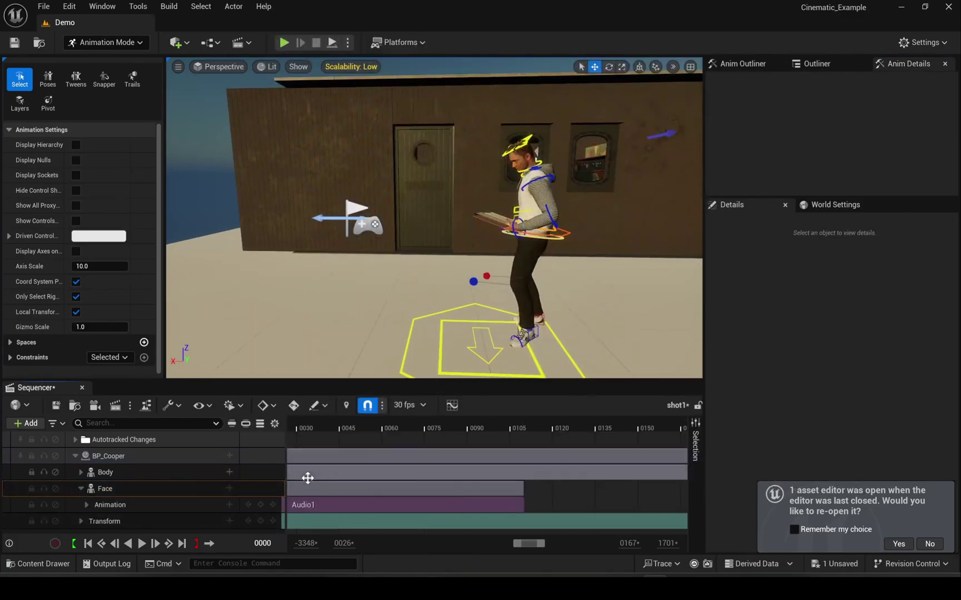
{"action": "left_click_drag", "start_coordinate": [317, 428], "coordinate": [359, 462]}
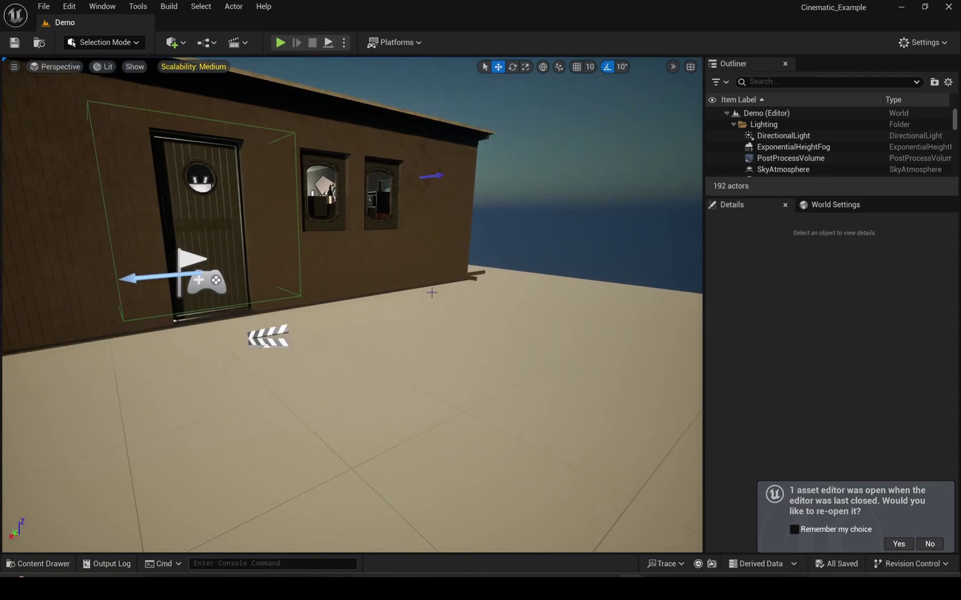
- Search plugins for 'common', enable Common UI Plugin despite the beta warning, and close Plugins
{"action": "left_click", "coordinate": [69, 6]}
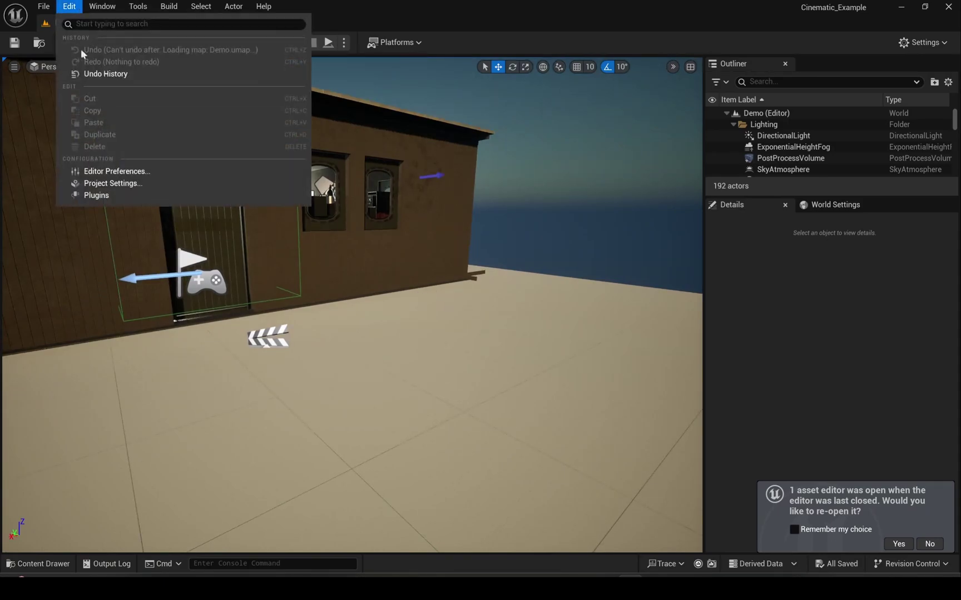
{"action": "left_click", "coordinate": [124, 194]}
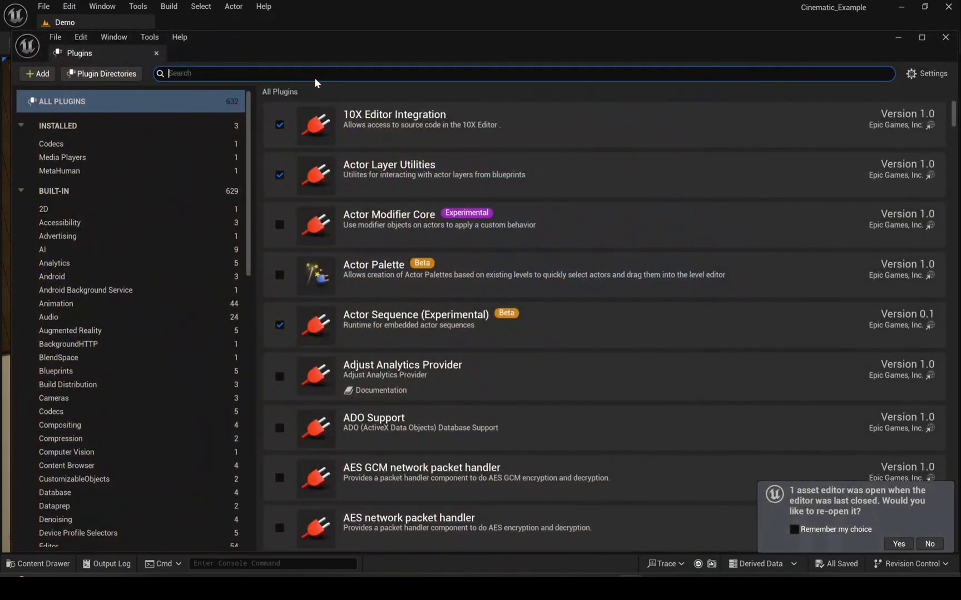
{"action": "type", "text": "commkoh"}
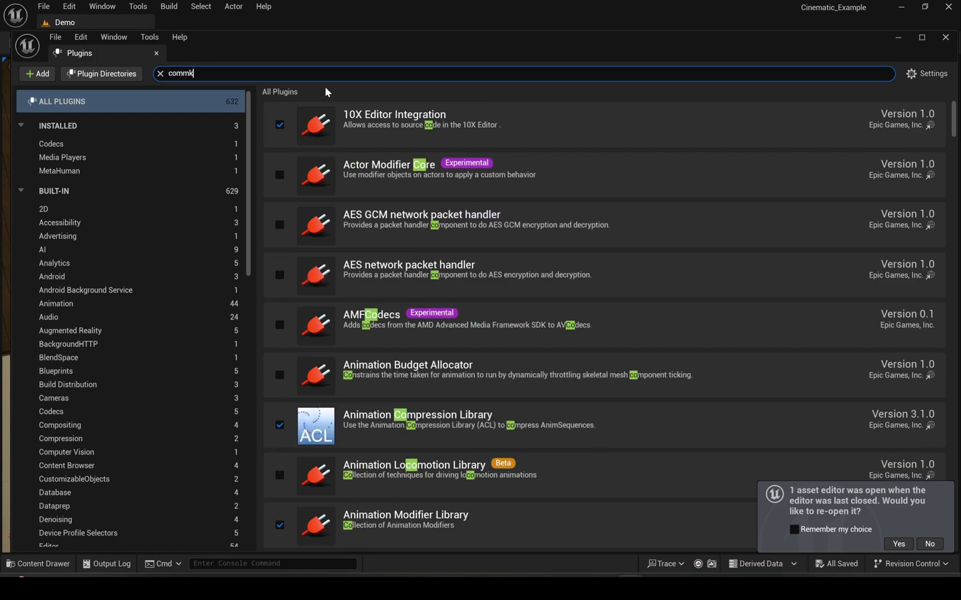
{"action": "key", "text": "BackSpace"}
{"action": "key", "text": "BackSpace"}
{"action": "key", "text": "BackSpace"}
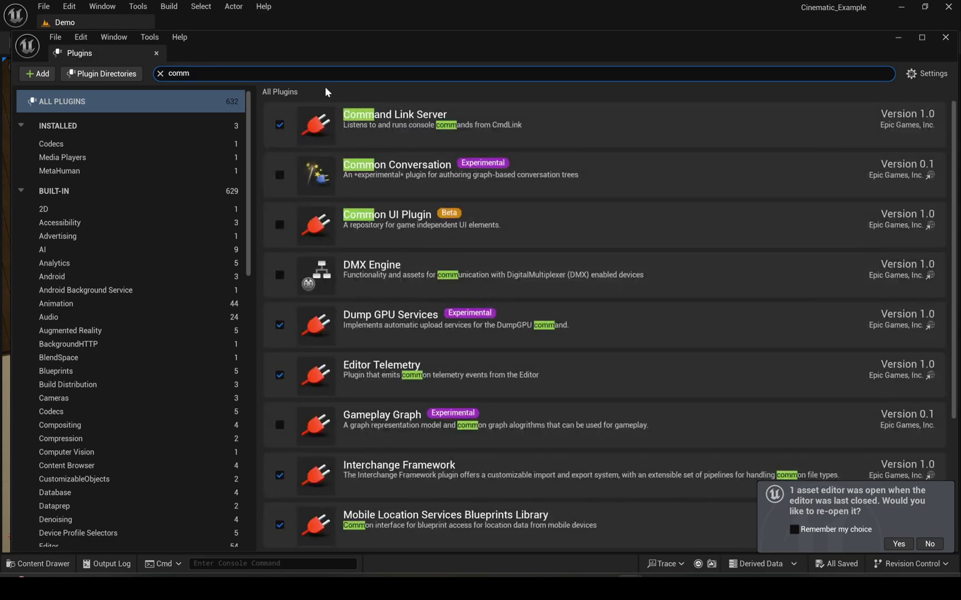
{"action": "type", "text": "i"}
{"action": "key", "text": "BackSpace"}
{"action": "type", "text": "on"}
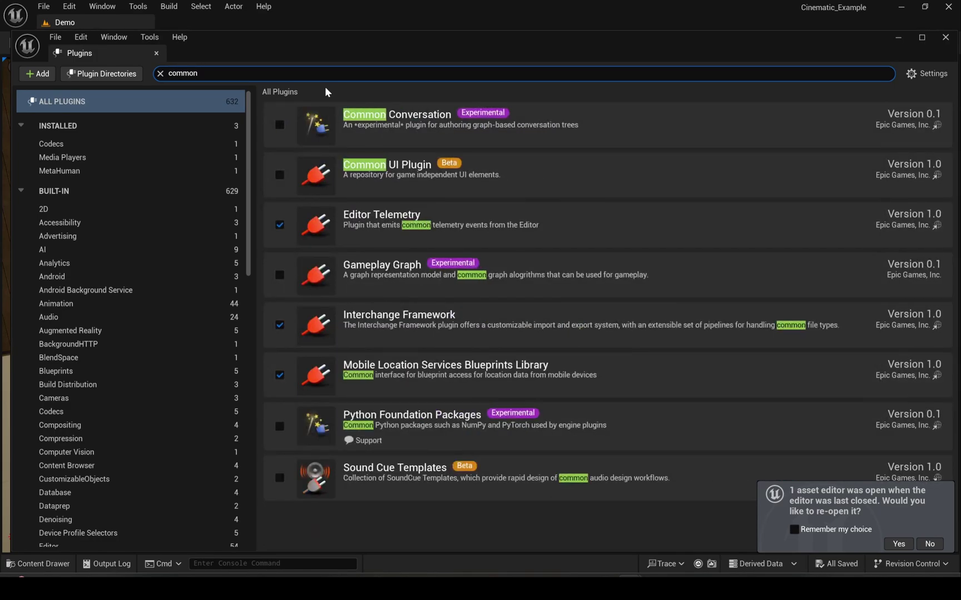
{"action": "left_click", "coordinate": [279, 175]}
{"action": "left_click", "coordinate": [570, 322]}
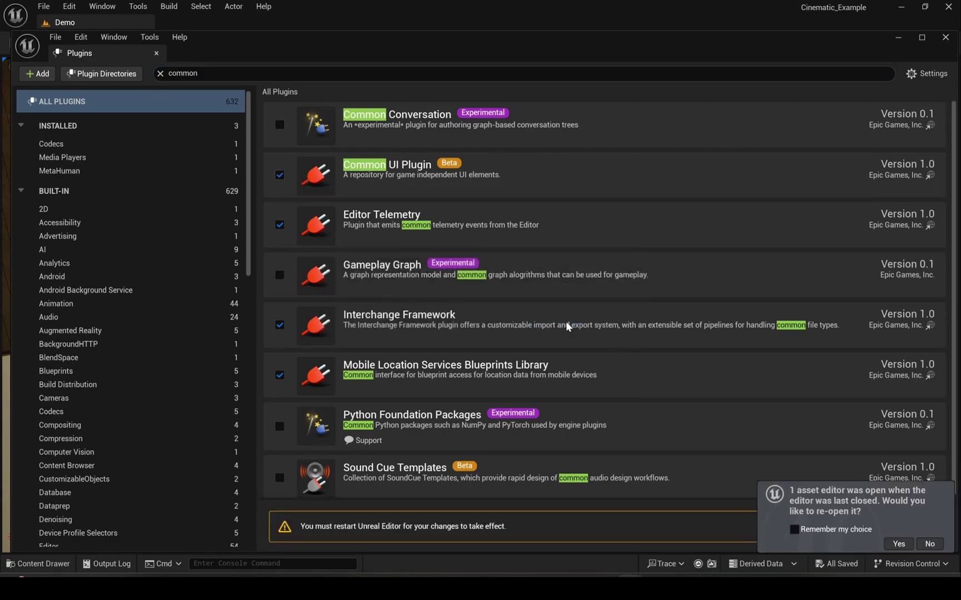
{"action": "left_click", "coordinate": [945, 38]}
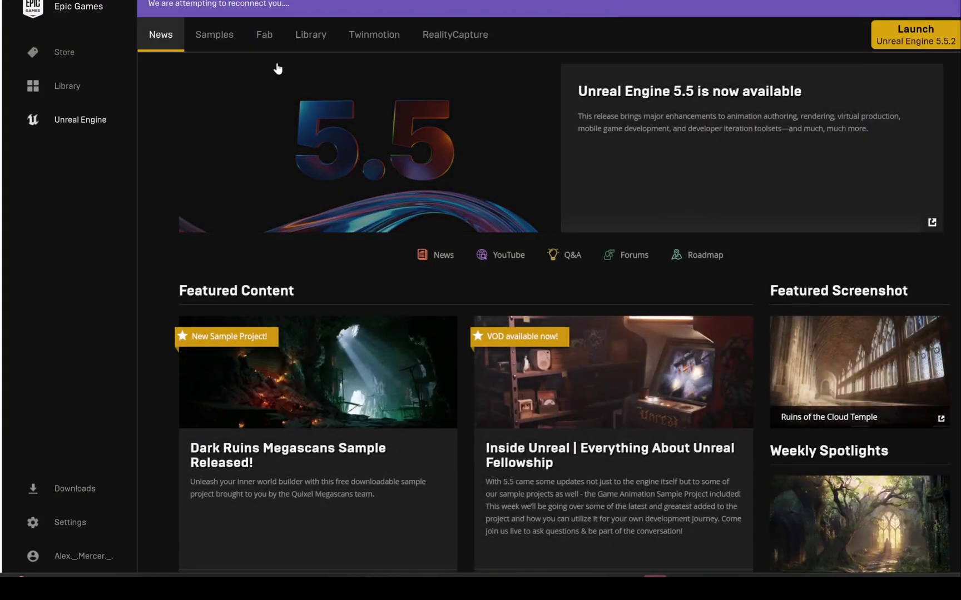
- Find the face animation tool in the Fab Library and add it to Cinematic_Example
{"action": "left_click", "coordinate": [264, 35]}
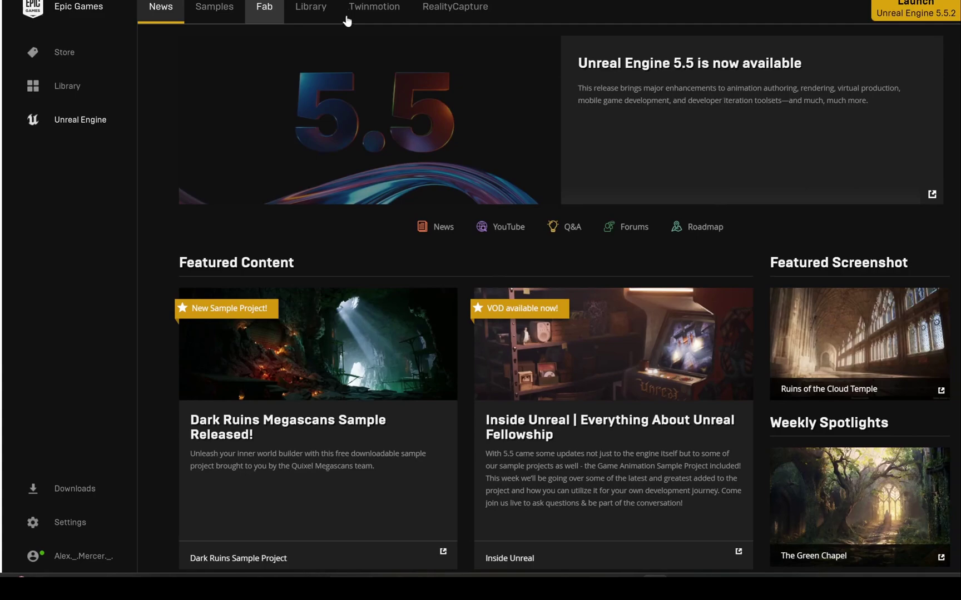
{"action": "left_click", "coordinate": [329, 11]}
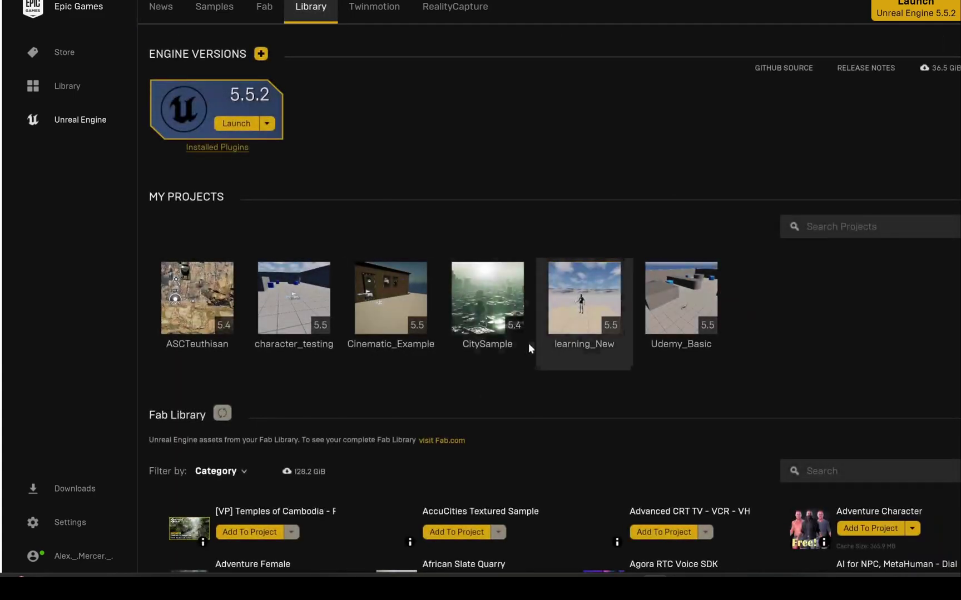
{"action": "scroll", "coordinate": [528, 343], "scroll_direction": "down", "scroll_amount": 5}
{"action": "left_click", "coordinate": [818, 327]}
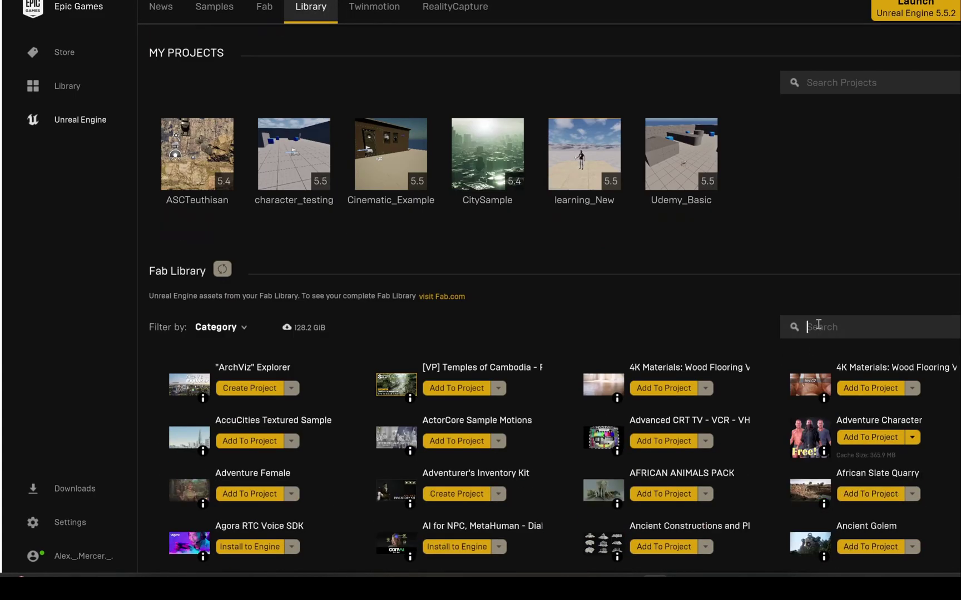
{"action": "scroll", "coordinate": [755, 364], "scroll_direction": "down", "scroll_amount": 2}
{"action": "type", "text": "face"}
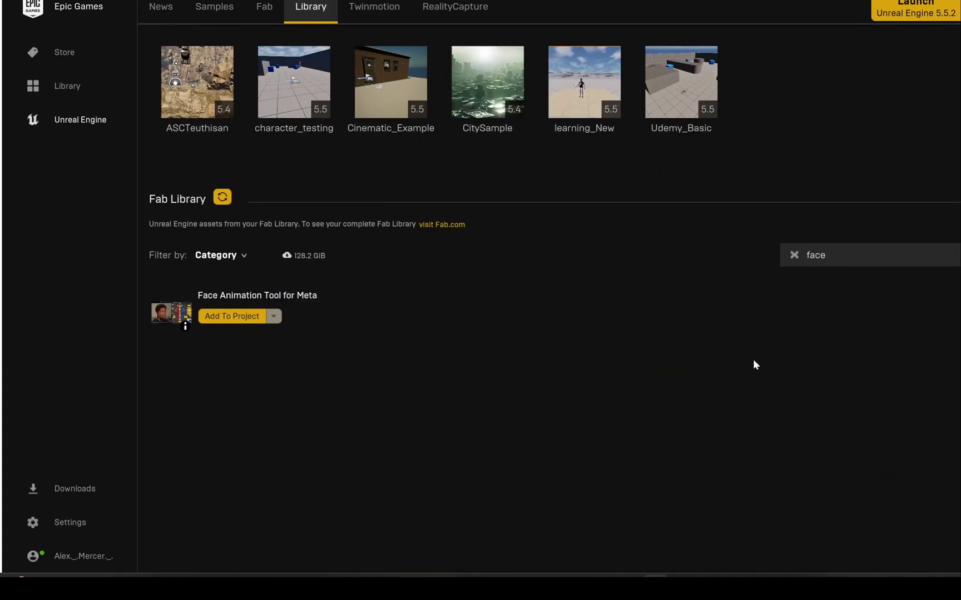
{"action": "left_click", "coordinate": [232, 317]}
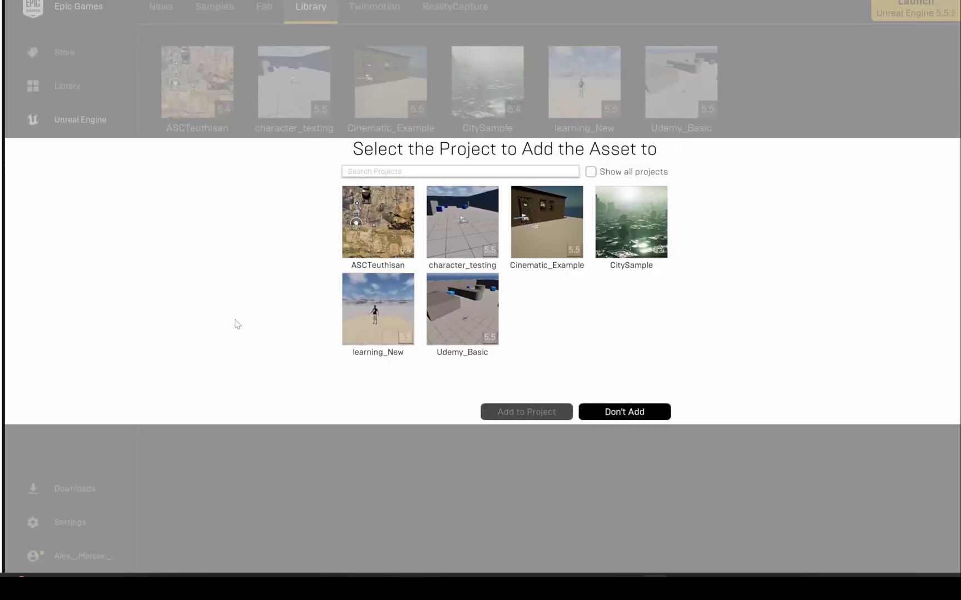
{"action": "left_click", "coordinate": [531, 228]}
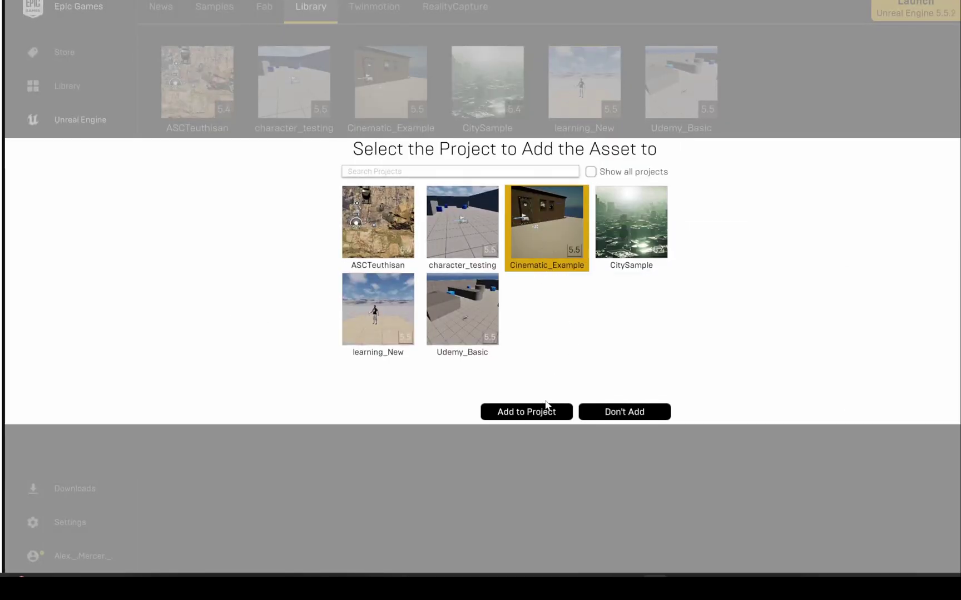
{"action": "left_click", "coordinate": [548, 410]}
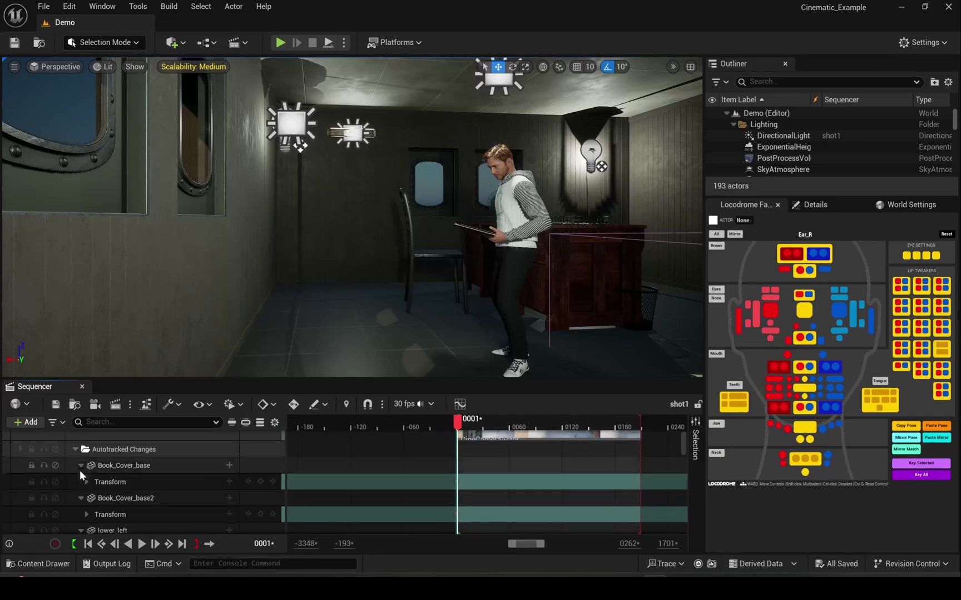
- Bake Cooper's Face track in shot1 onto Face_ControlBoard_CtrlRig
{"action": "left_click", "coordinate": [78, 489]}
{"action": "scroll", "coordinate": [111, 475], "scroll_direction": "down", "scroll_amount": 3}
{"action": "scroll", "coordinate": [133, 462], "scroll_direction": "up", "scroll_amount": 1}
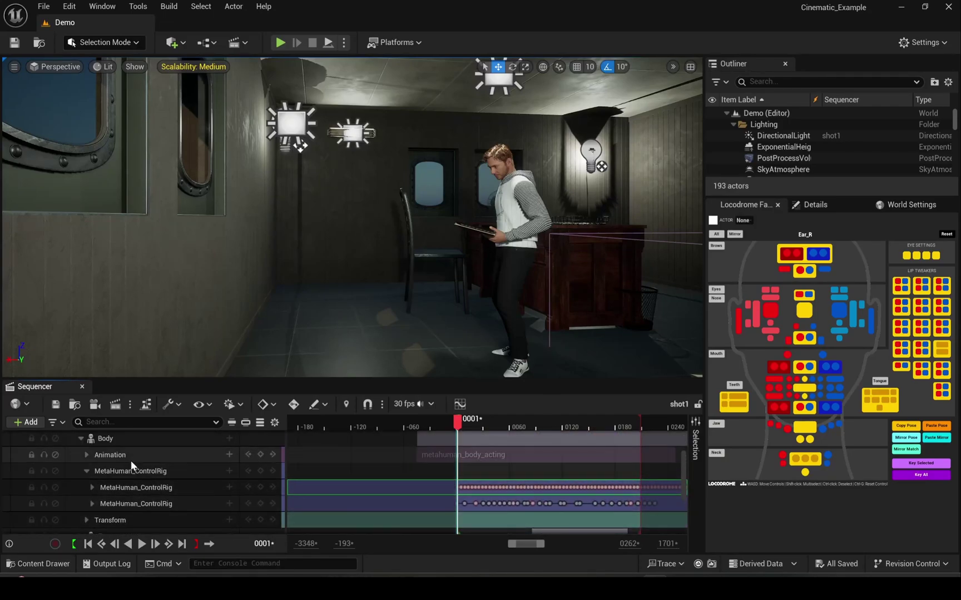
{"action": "left_click", "coordinate": [104, 468]}
{"action": "right_click", "coordinate": [130, 455]}
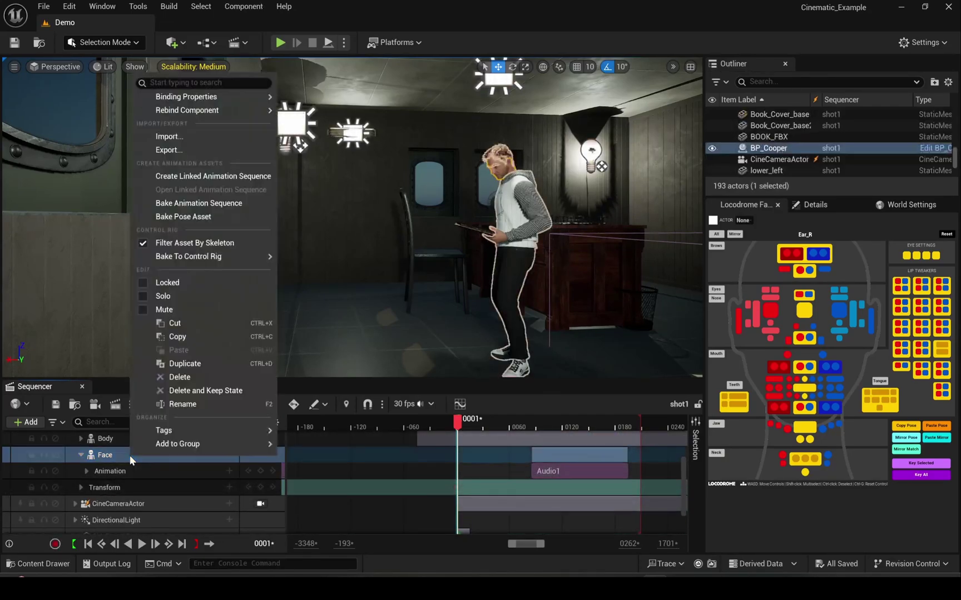
{"action": "mouse_move", "coordinate": [241, 256]}
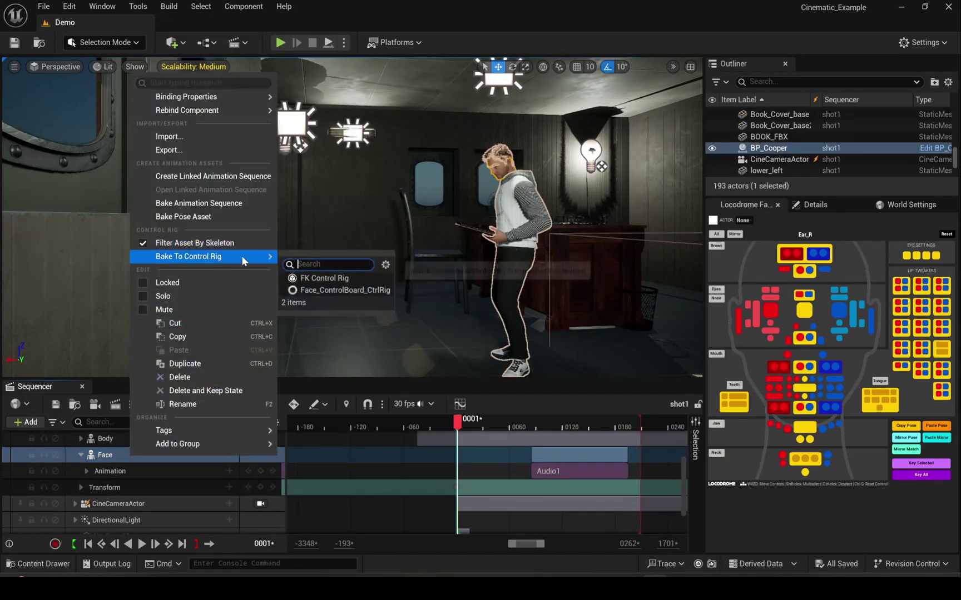
{"action": "left_click", "coordinate": [322, 290]}
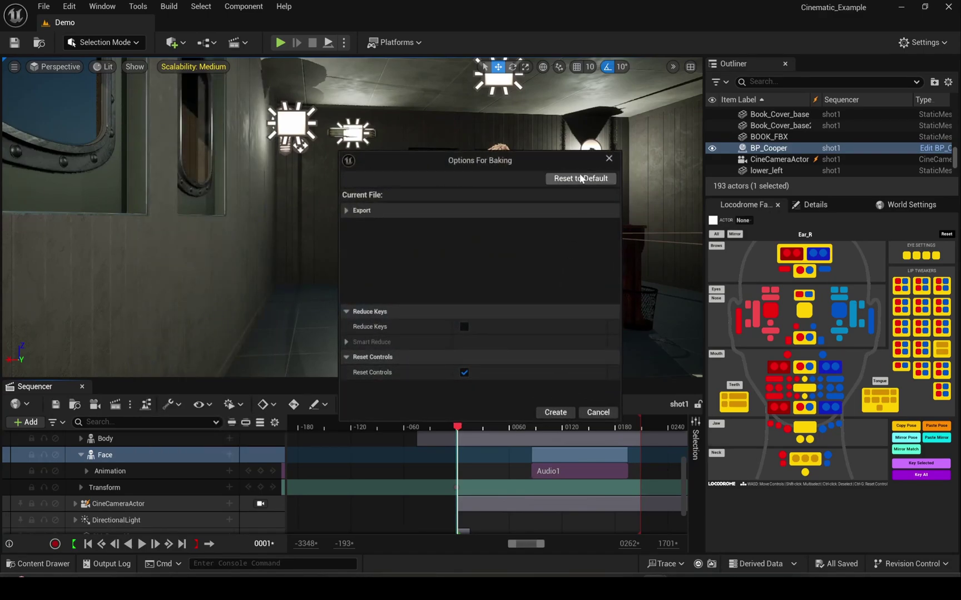
{"action": "left_click", "coordinate": [555, 413]}
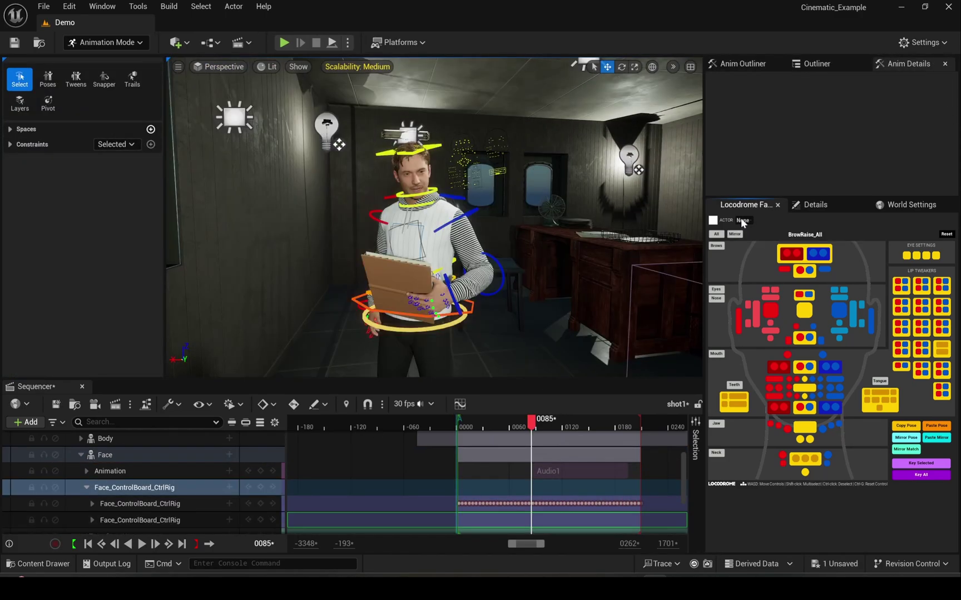
- Set the Locodrome face picker's actor to BP_Cooper
{"action": "left_click", "coordinate": [732, 224]}
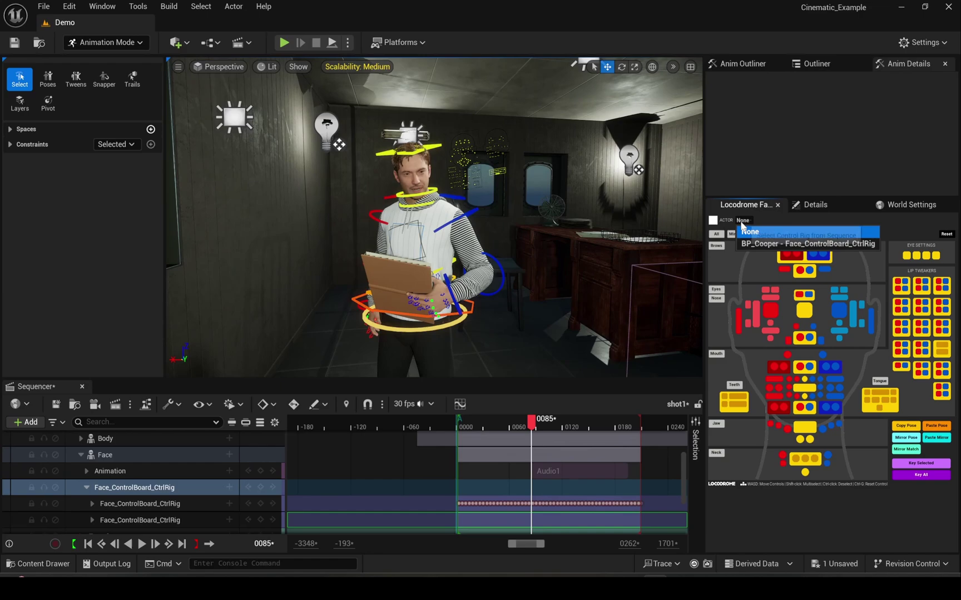
{"action": "left_click", "coordinate": [759, 245]}
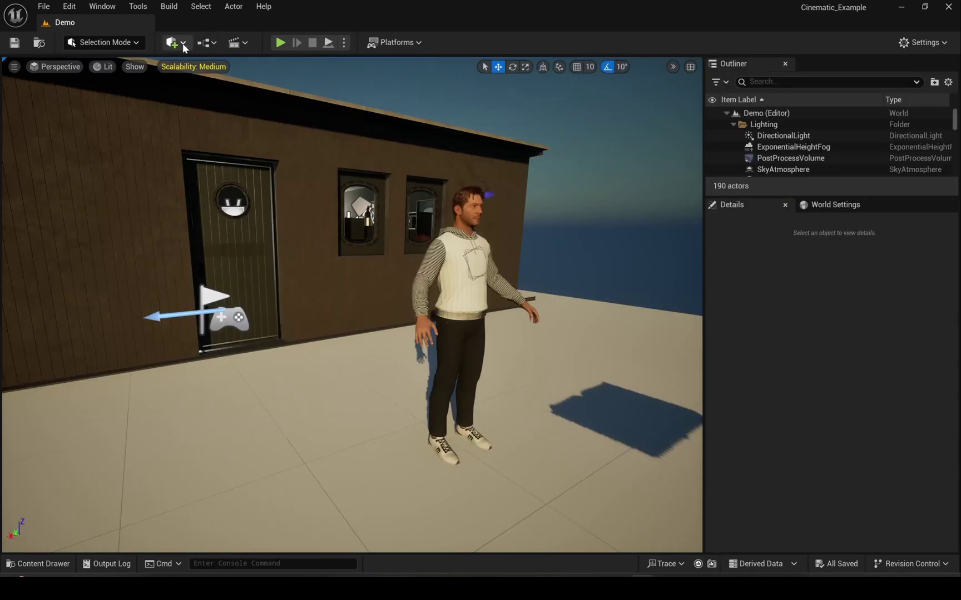
{"action": "left_click", "coordinate": [182, 45]}
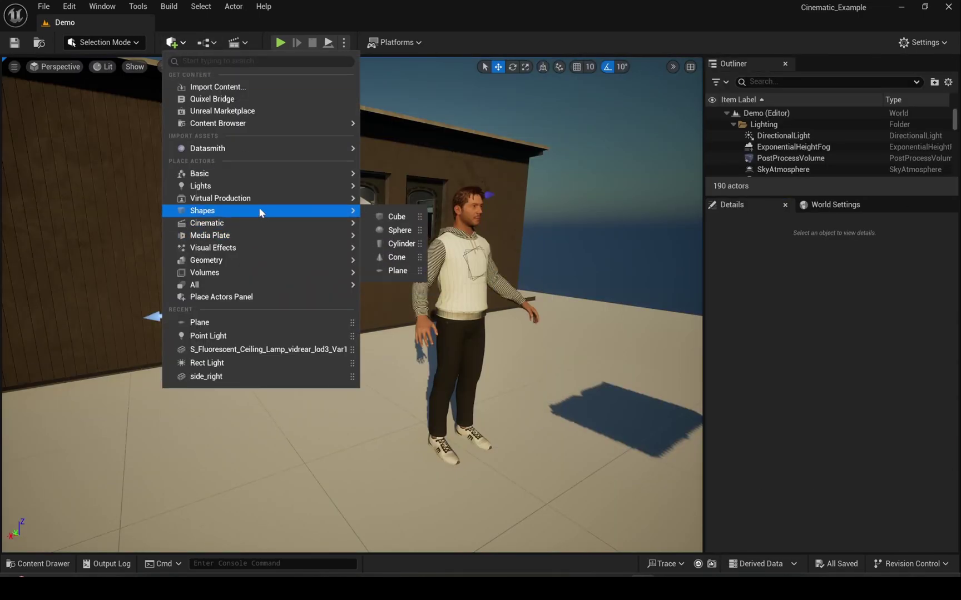
- Drop a Trigger Volume into the cabin doorway, then open the Level Blueprint graph
{"action": "type", "text": "trigg"}
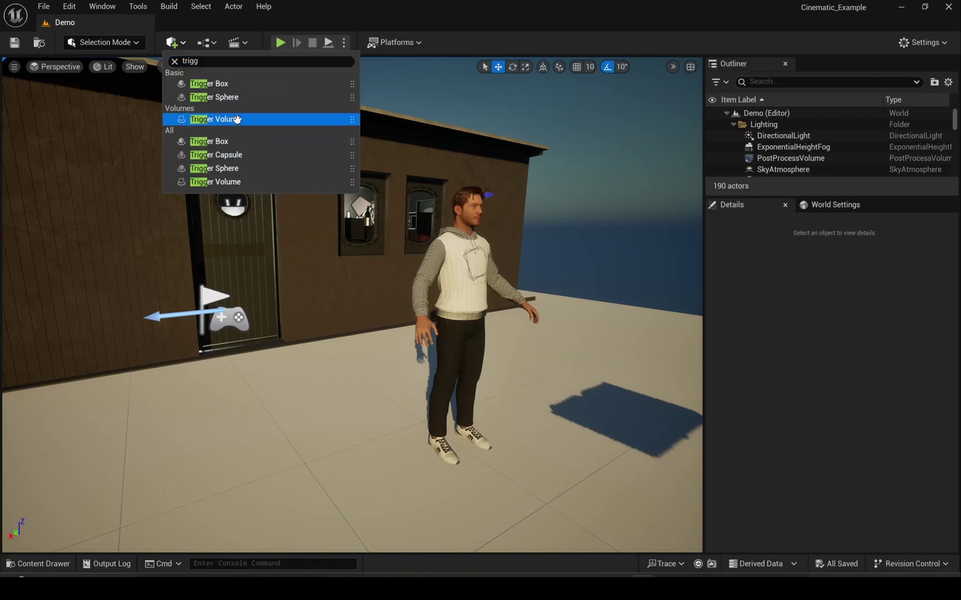
{"action": "left_click_drag", "start_coordinate": [219, 119], "coordinate": [273, 308]}
{"action": "left_click_drag", "start_coordinate": [273, 309], "coordinate": [218, 189]}
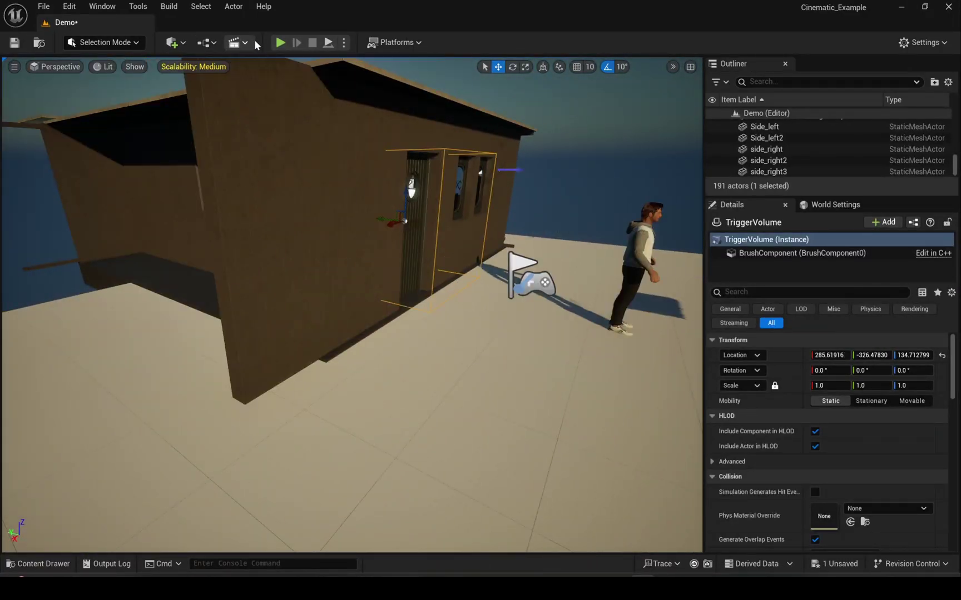
{"action": "left_click", "coordinate": [246, 43]}
{"action": "left_click", "coordinate": [262, 123]}
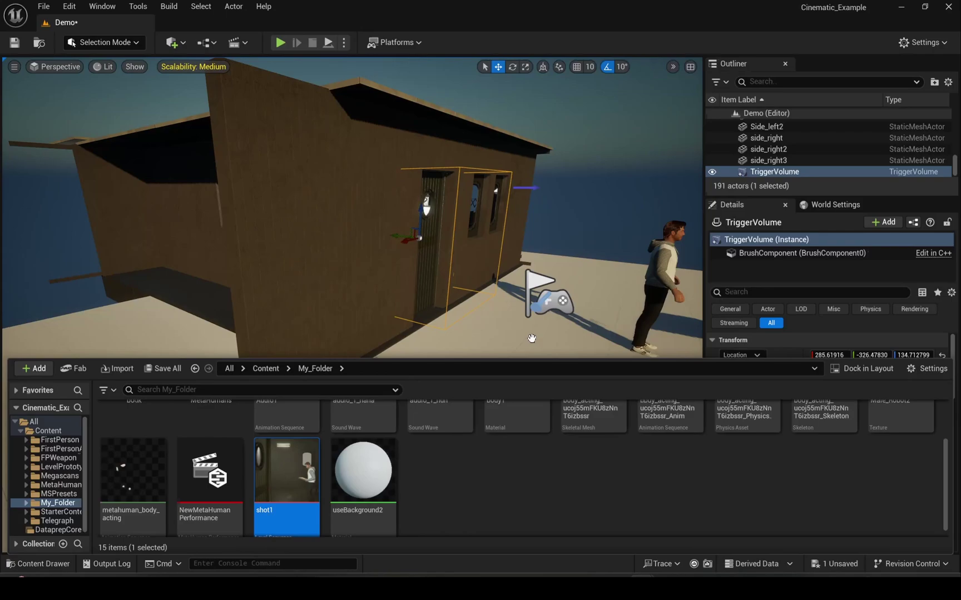
- Add a shot1 reference and an On Actor Begin Overlap event to the Level Blueprint
{"action": "left_click", "coordinate": [531, 334]}
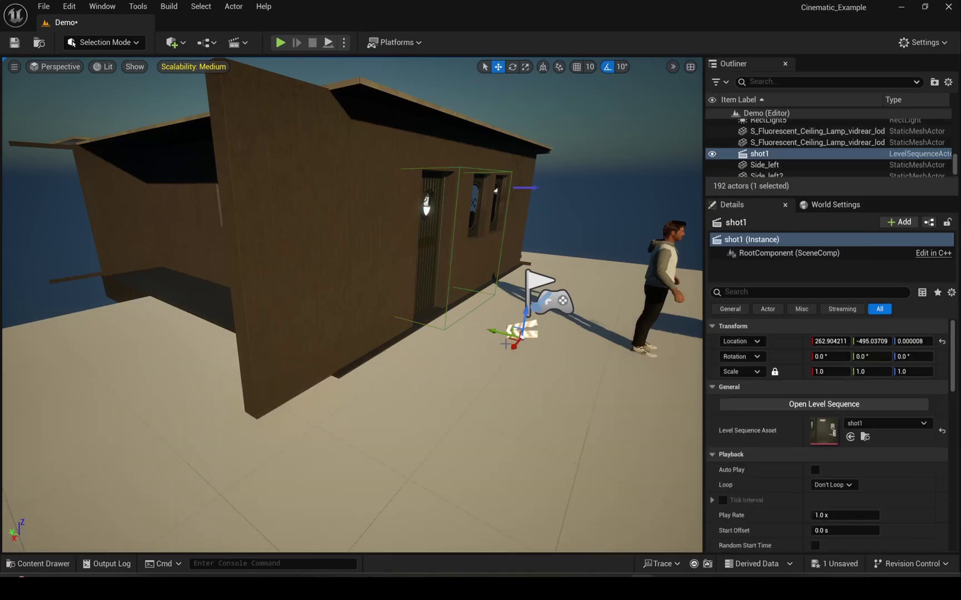
{"action": "key", "text": "ctrl+space"}
{"action": "key", "text": "alt+Tab"}
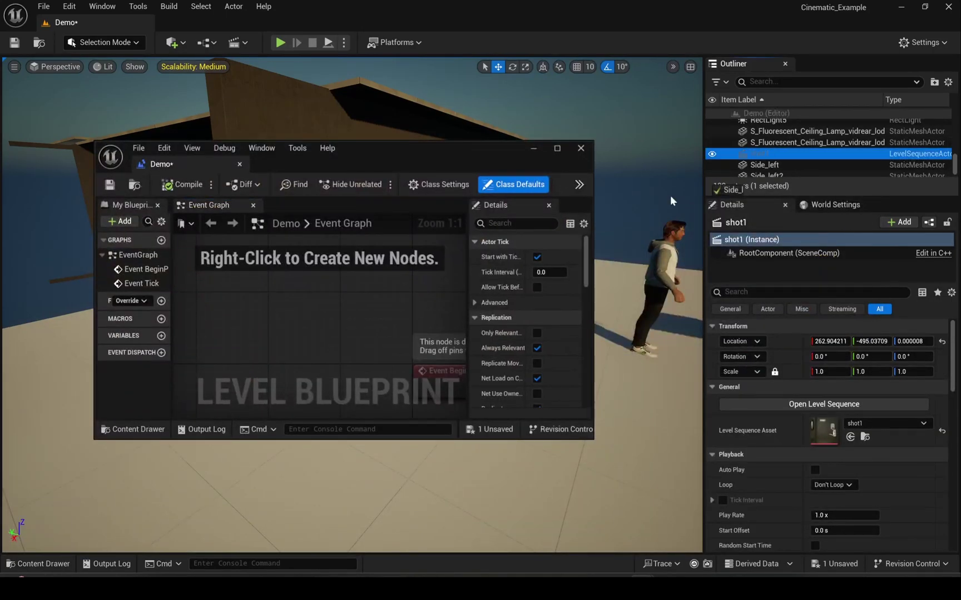
{"action": "left_click_drag", "start_coordinate": [759, 154], "coordinate": [304, 345]}
{"action": "right_click", "coordinate": [326, 258]}
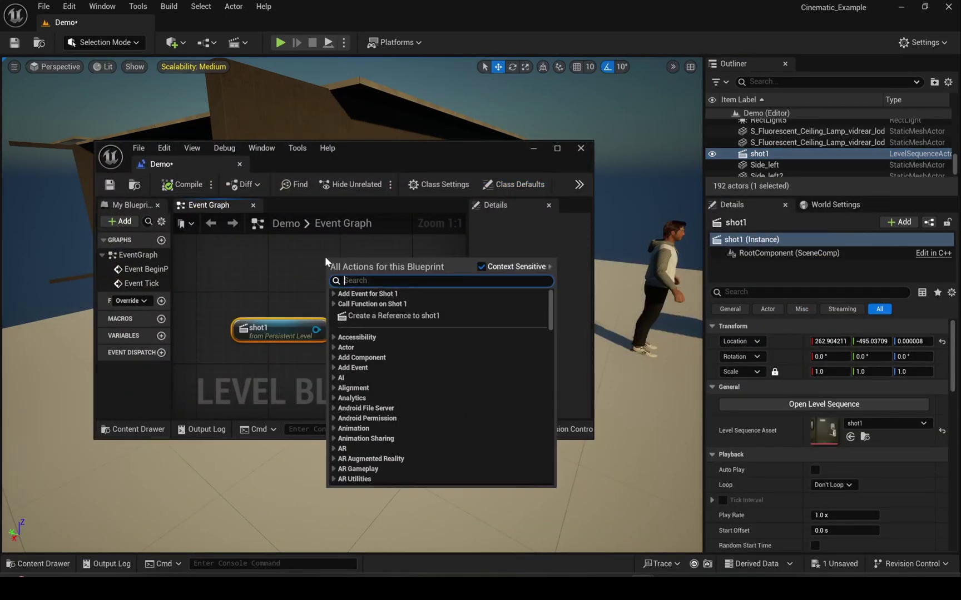
{"action": "type", "text": "actor begi"}
{"action": "key", "text": "Return"}
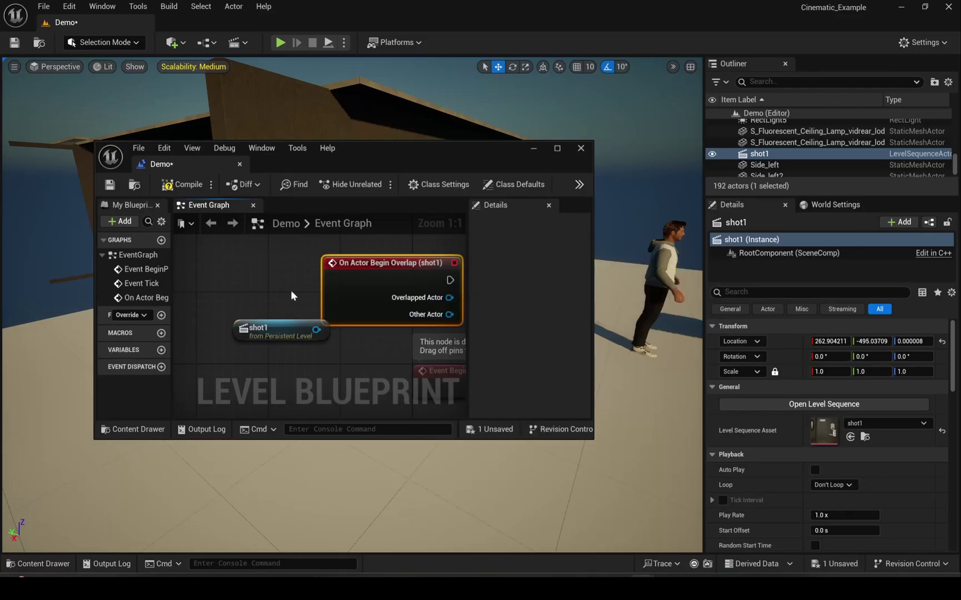
- Add a Do Once node after the overlap event
{"action": "scroll", "coordinate": [214, 324], "scroll_direction": "down", "scroll_amount": 3}
{"action": "left_click_drag", "start_coordinate": [313, 280], "coordinate": [419, 285]}
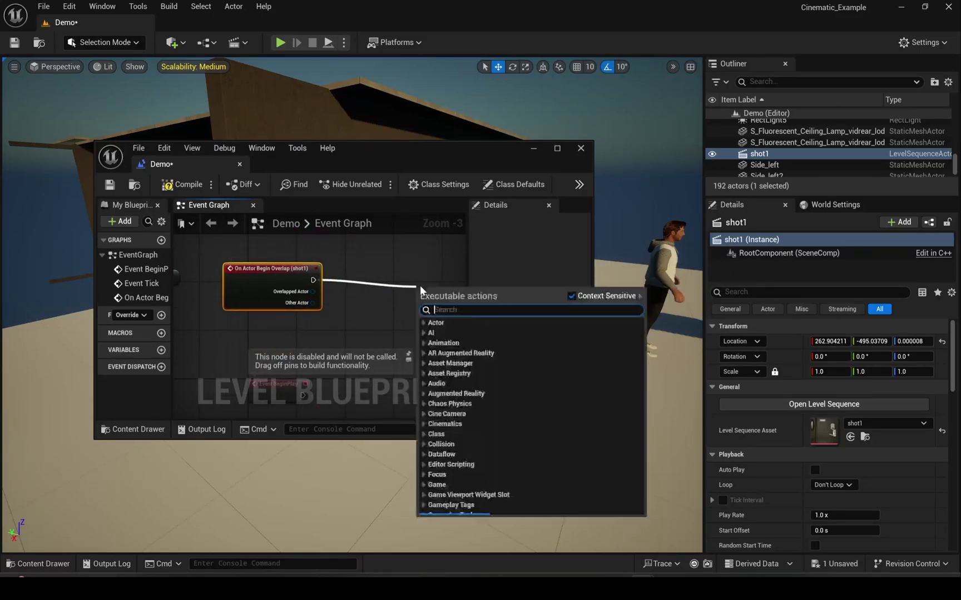
{"action": "type", "text": "do once"}
{"action": "key", "text": "Return"}
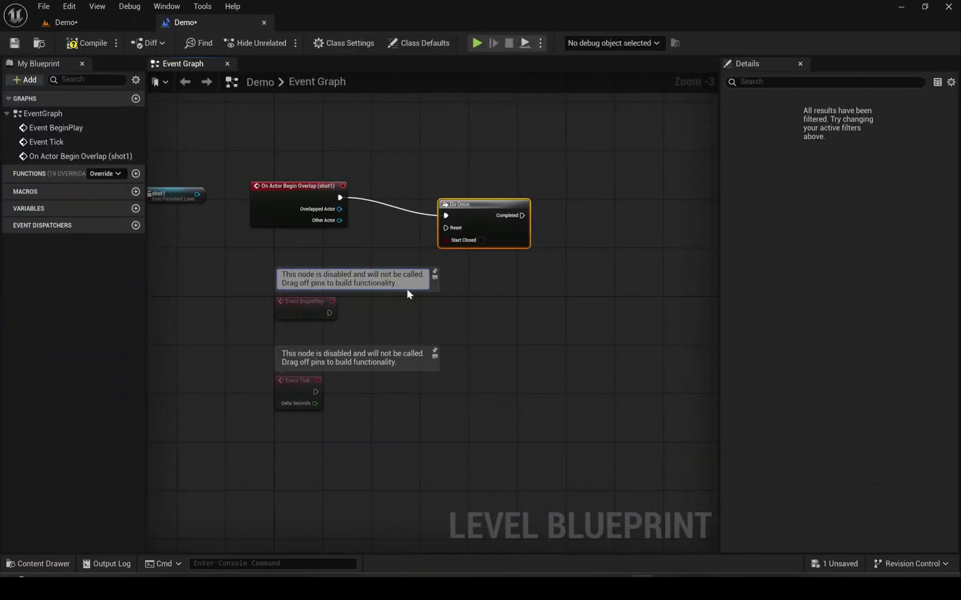
- Cast Other Actor to BP_FirstPersonCharacter, run after Do Once, and arrange the nodes
{"action": "scroll", "coordinate": [390, 251], "scroll_direction": "up", "scroll_amount": 3}
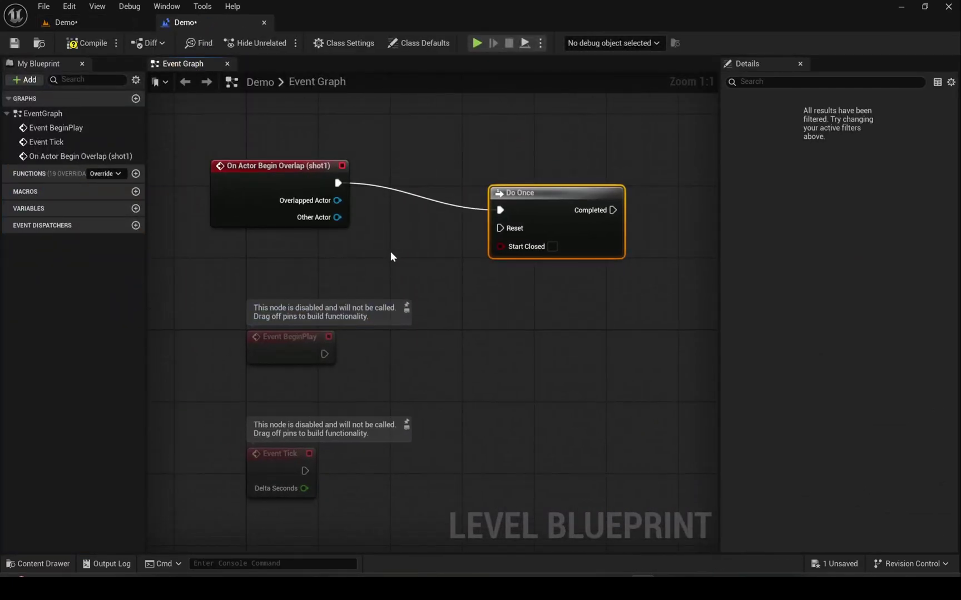
{"action": "left_click_drag", "start_coordinate": [337, 217], "coordinate": [421, 271]}
{"action": "type", "text": "cast to fir"}
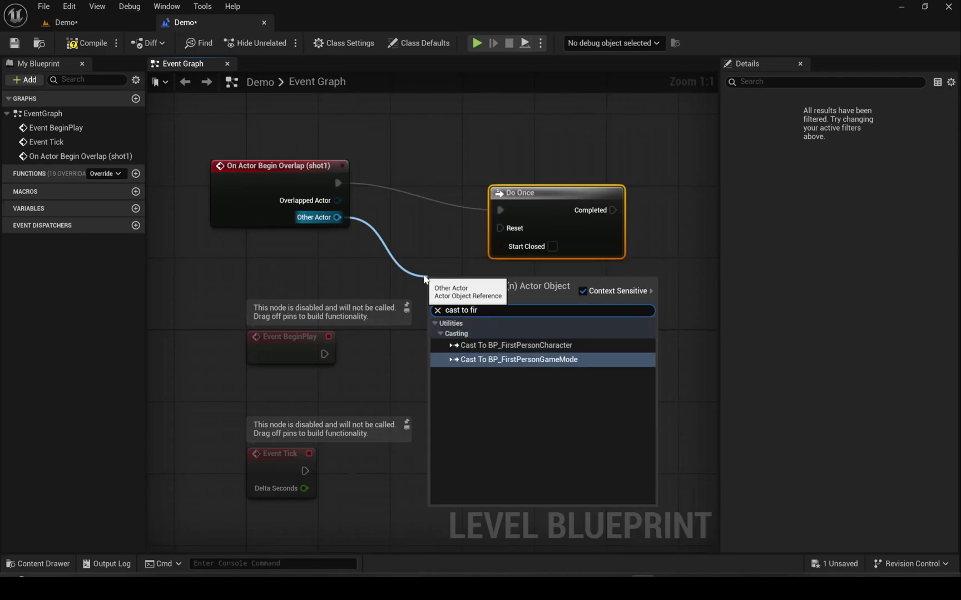
{"action": "key", "text": "Return"}
{"action": "left_click_drag", "start_coordinate": [536, 208], "coordinate": [599, 163]}
{"action": "left_click_drag", "start_coordinate": [457, 297], "coordinate": [430, 234]}
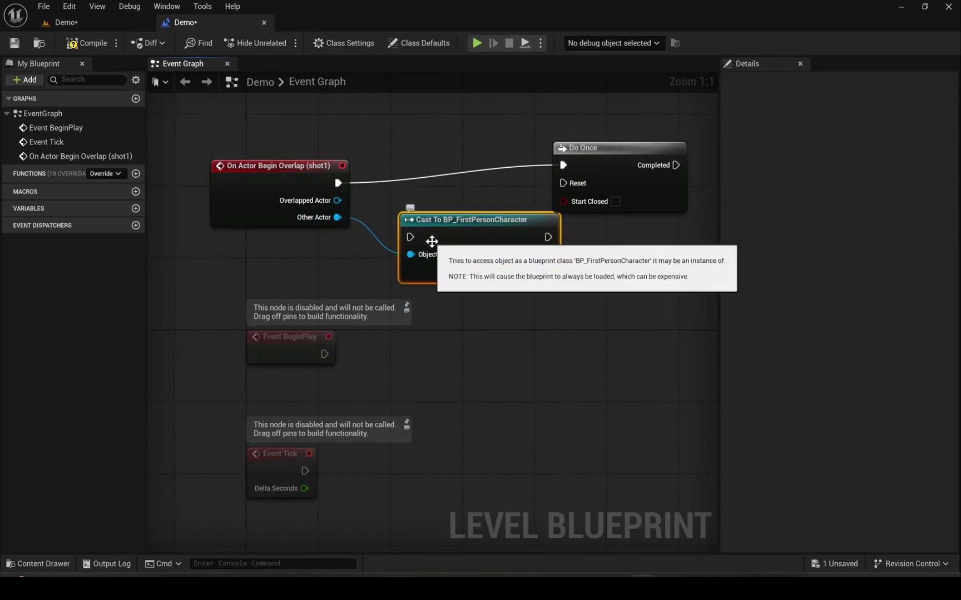
{"action": "left_click_drag", "start_coordinate": [603, 158], "coordinate": [513, 158]}
{"action": "left_click_drag", "start_coordinate": [495, 223], "coordinate": [707, 169]}
{"action": "left_click_drag", "start_coordinate": [581, 165], "coordinate": [622, 183]}
{"action": "right_click_drag", "start_coordinate": [615, 324], "coordinate": [480, 367]}
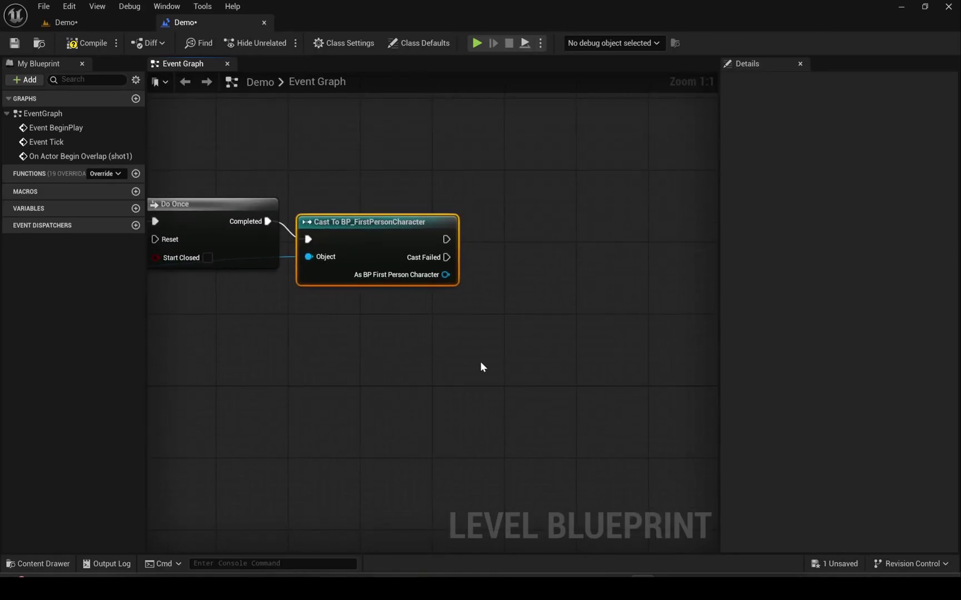
- Add Disable Input after the cast, targeting the cast character
{"action": "left_click_drag", "start_coordinate": [446, 239], "coordinate": [499, 241]}
{"action": "type", "text": "disable"}
{"action": "left_click", "coordinate": [539, 281]}
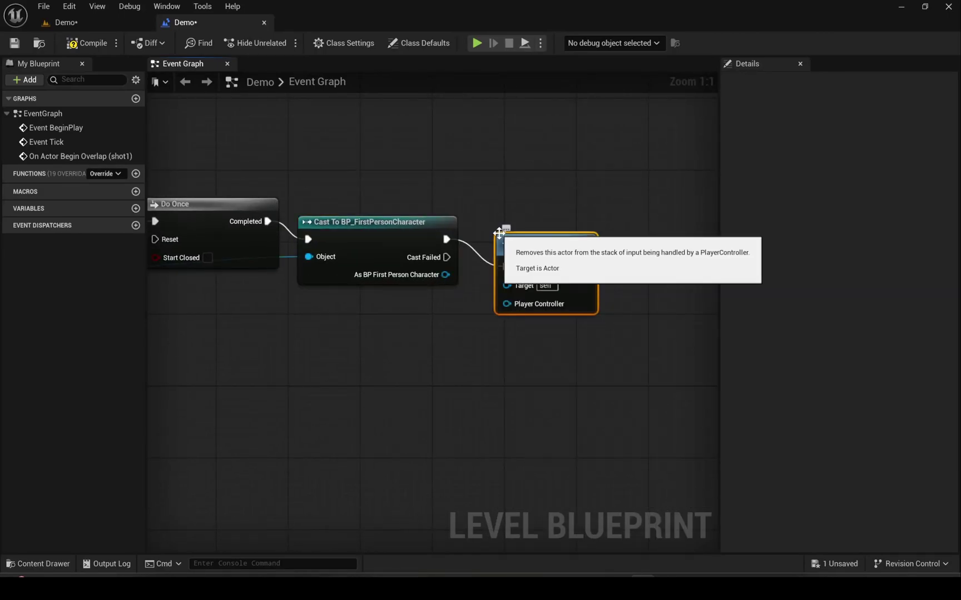
{"action": "left_click_drag", "start_coordinate": [446, 274], "coordinate": [533, 267]}
{"action": "right_click_drag", "start_coordinate": [598, 392], "coordinate": [566, 395]}
- Play shot1's sequence player after input is disabled
{"action": "scroll", "coordinate": [567, 394], "scroll_direction": "down", "scroll_amount": 5}
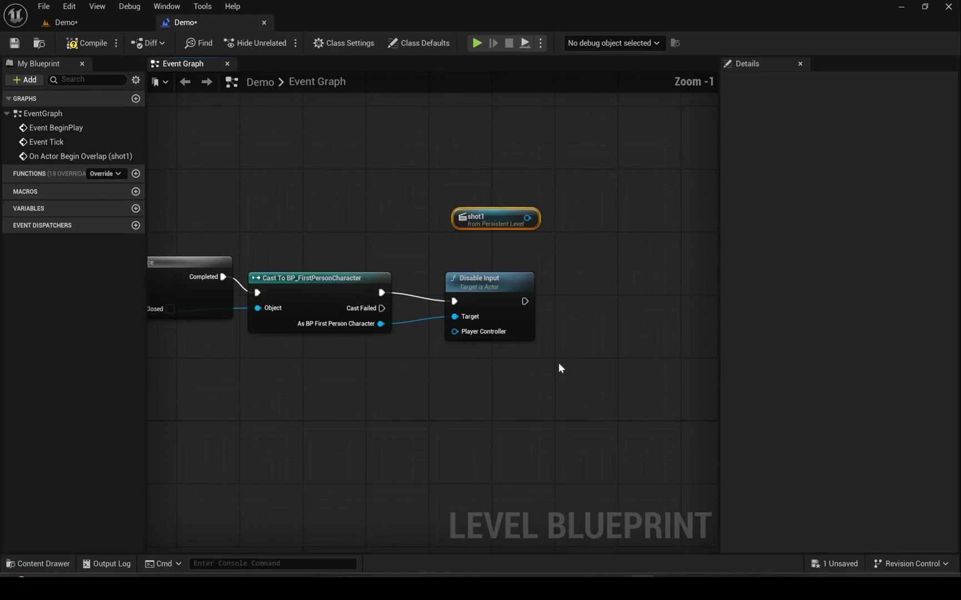
{"action": "right_click_drag", "start_coordinate": [558, 368], "coordinate": [347, 223]}
{"action": "type", "text": "play"}
{"action": "left_click_drag", "start_coordinate": [347, 223], "coordinate": [553, 253]}
{"action": "key", "text": "Return"}
{"action": "left_click_drag", "start_coordinate": [348, 317], "coordinate": [502, 272]}
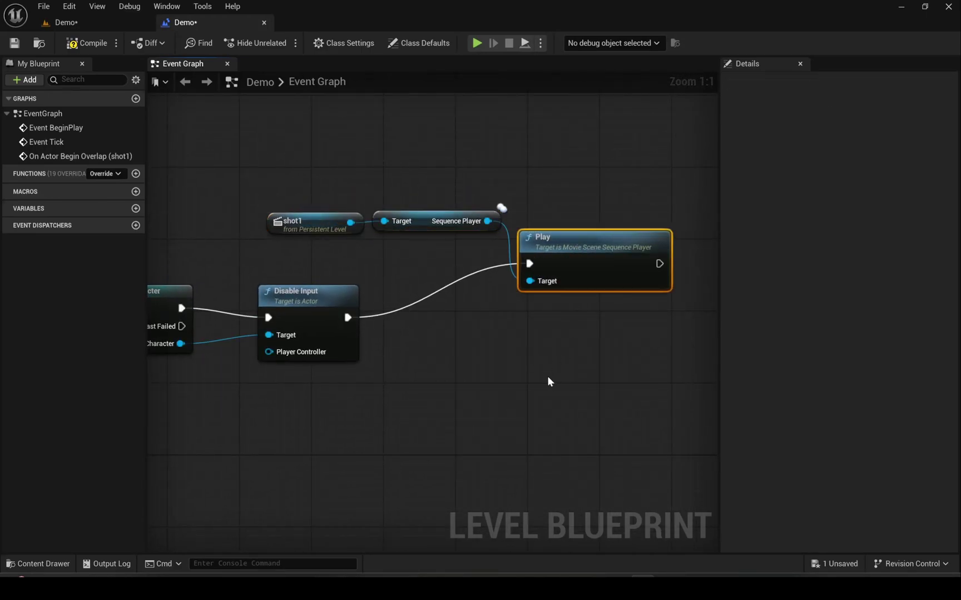
{"action": "right_click_drag", "start_coordinate": [547, 376], "coordinate": [503, 395]}
- Add a Get Duration node from shot1's sequence player
{"action": "left_click_drag", "start_coordinate": [443, 240], "coordinate": [526, 208]}
{"action": "type", "text": "get f"}
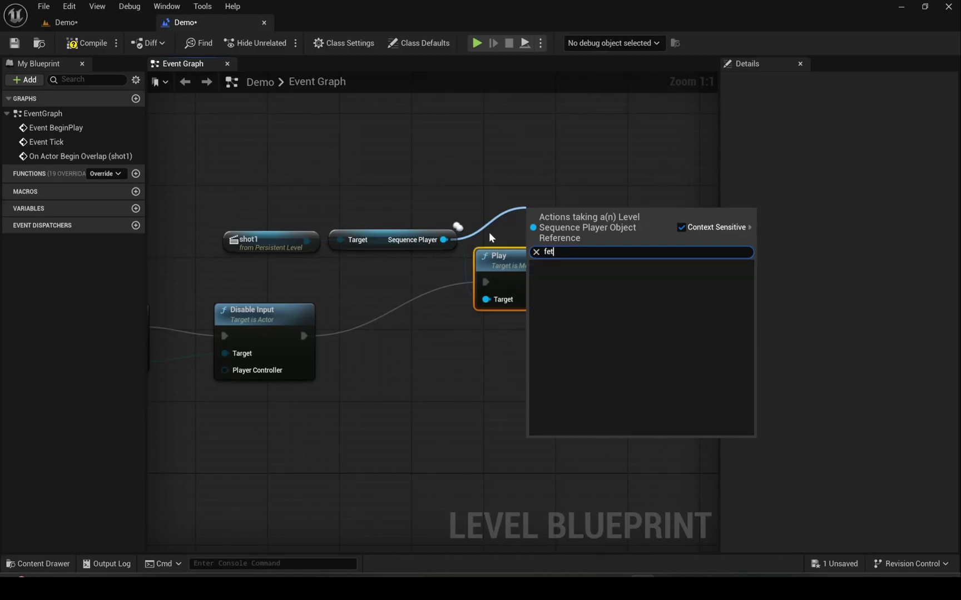
{"action": "key", "text": "BackSpace"}
{"action": "key", "text": "BackSpace"}
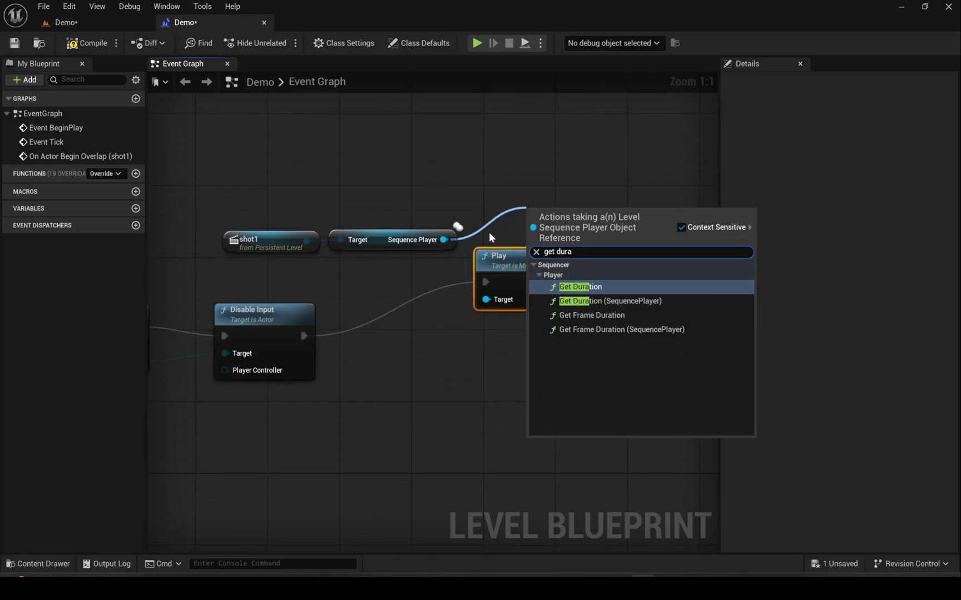
{"action": "left_click", "coordinate": [585, 287]}
{"action": "left_click_drag", "start_coordinate": [573, 274], "coordinate": [597, 337]}
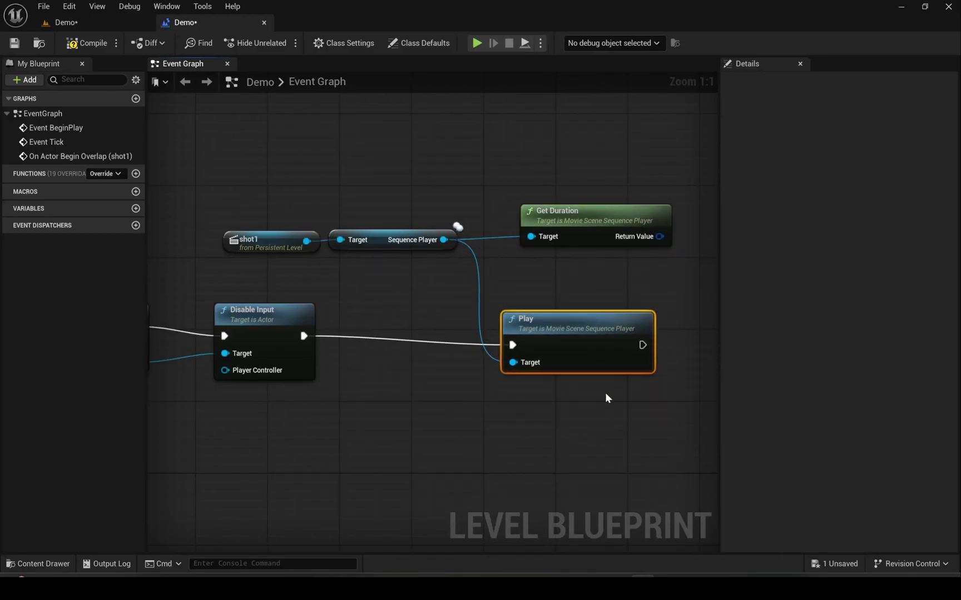
{"action": "right_click_drag", "start_coordinate": [605, 393], "coordinate": [453, 397]}
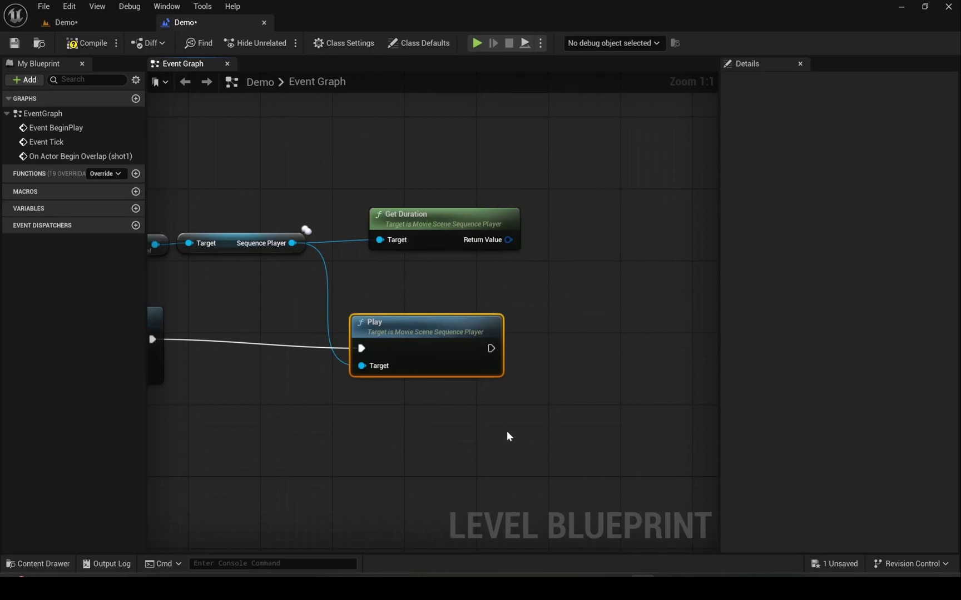
{"action": "right_click_drag", "start_coordinate": [511, 433], "coordinate": [412, 438]}
- Add a Delay node whose duration comes from Get Duration
{"action": "right_click", "coordinate": [539, 353]}
{"action": "type", "text": "delay"}
{"action": "key", "text": "Return"}
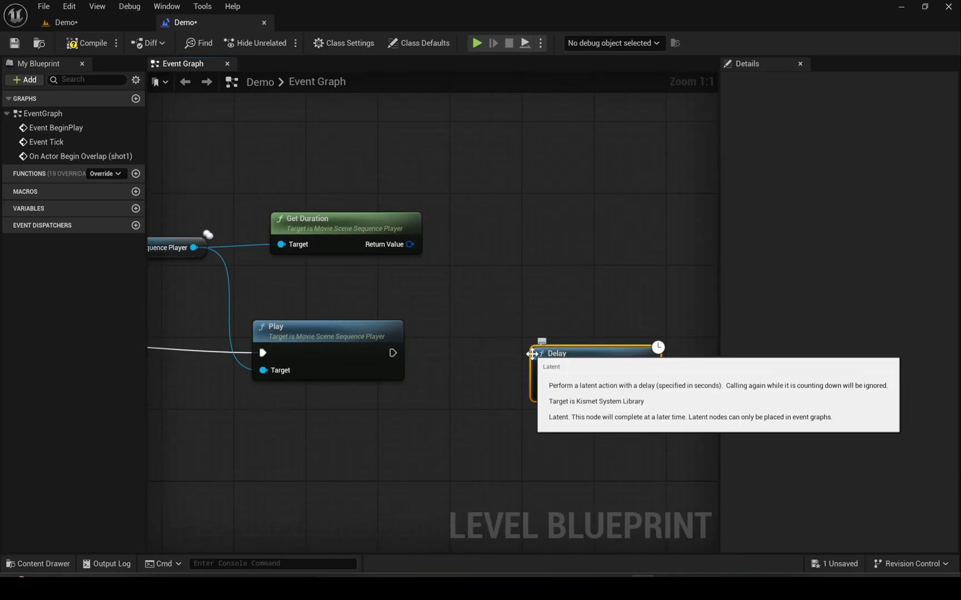
{"action": "left_click_drag", "start_coordinate": [542, 388], "coordinate": [423, 247]}
{"action": "right_click_drag", "start_coordinate": [554, 493], "coordinate": [463, 459]}
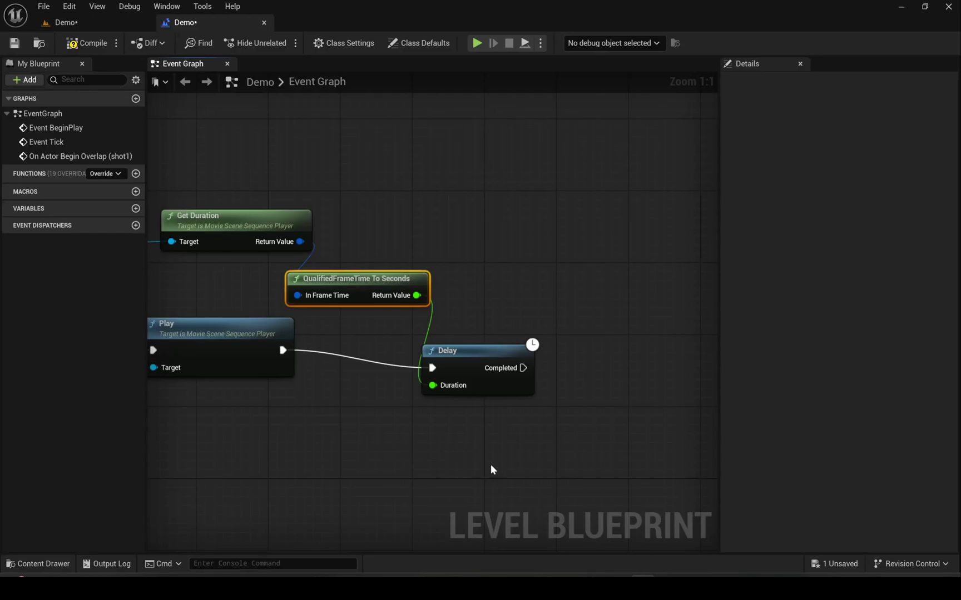
- Add Enable Input for the cast character after the Delay
{"action": "scroll", "coordinate": [411, 384], "scroll_direction": "down", "scroll_amount": 5}
{"action": "scroll", "coordinate": [248, 332], "scroll_direction": "up", "scroll_amount": 1}
{"action": "left_click_drag", "start_coordinate": [654, 336], "coordinate": [654, 336]}
{"action": "type", "text": "enable"}
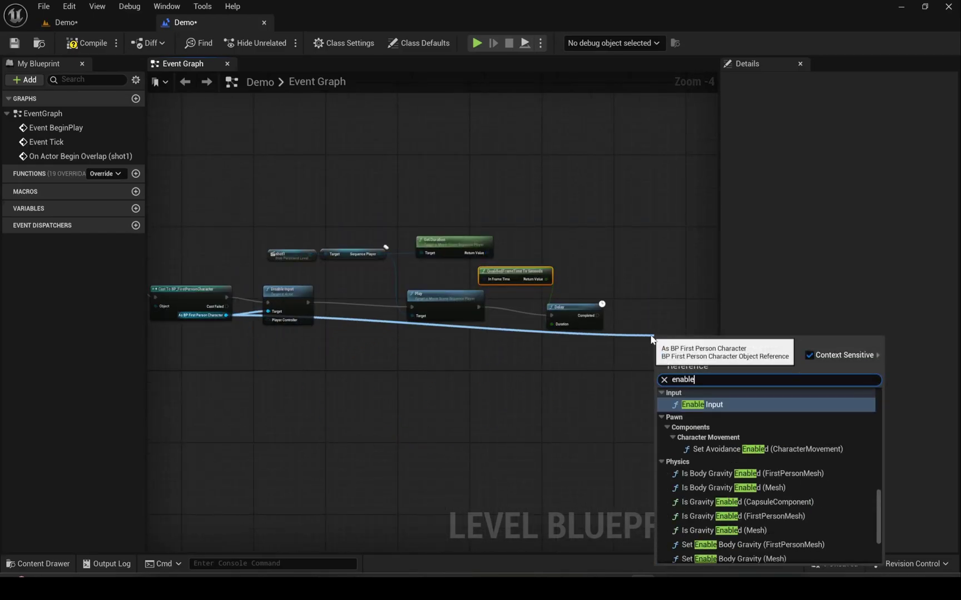
{"action": "key", "text": "Return"}
{"action": "right_click_drag", "start_coordinate": [642, 364], "coordinate": [519, 371]}
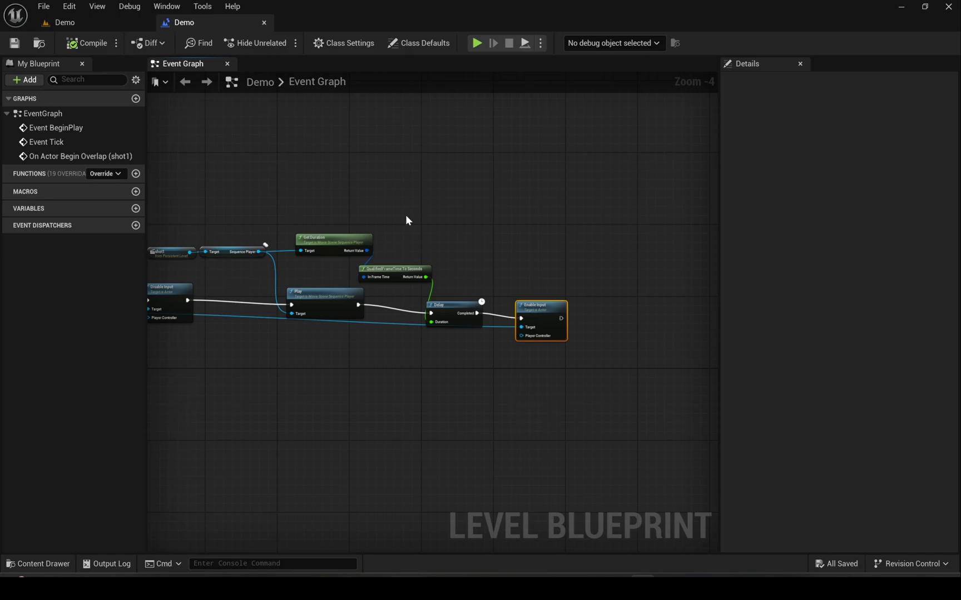
{"action": "left_click", "coordinate": [44, 6]}
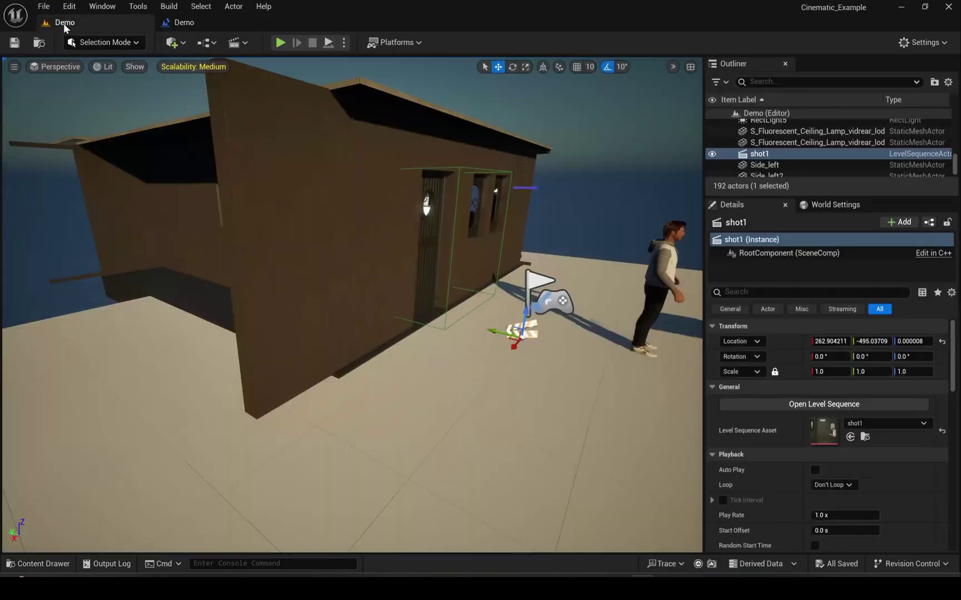
{"action": "left_click", "coordinate": [275, 41]}
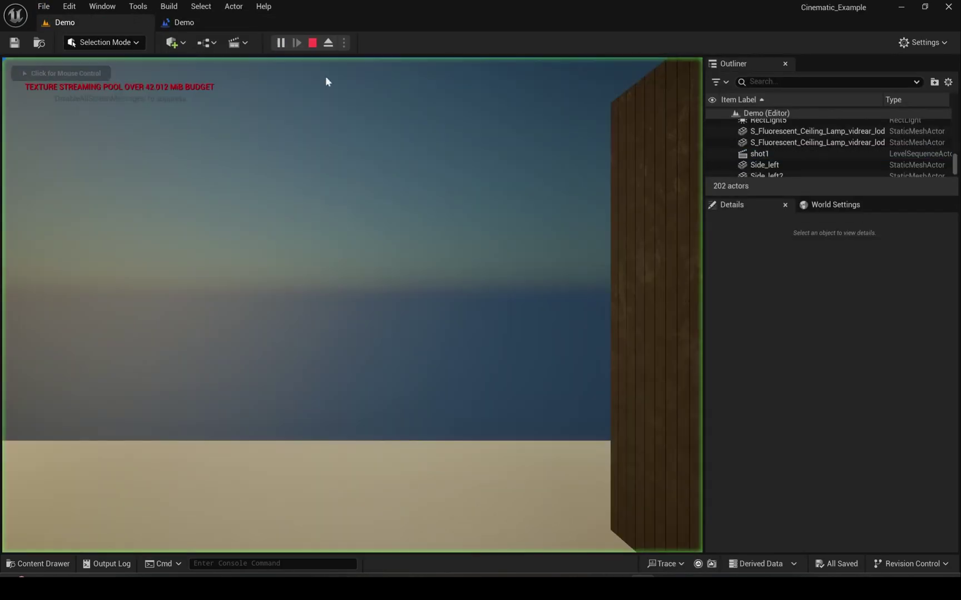
{"action": "left_click", "coordinate": [326, 82]}
{"action": "key", "text": "w"}
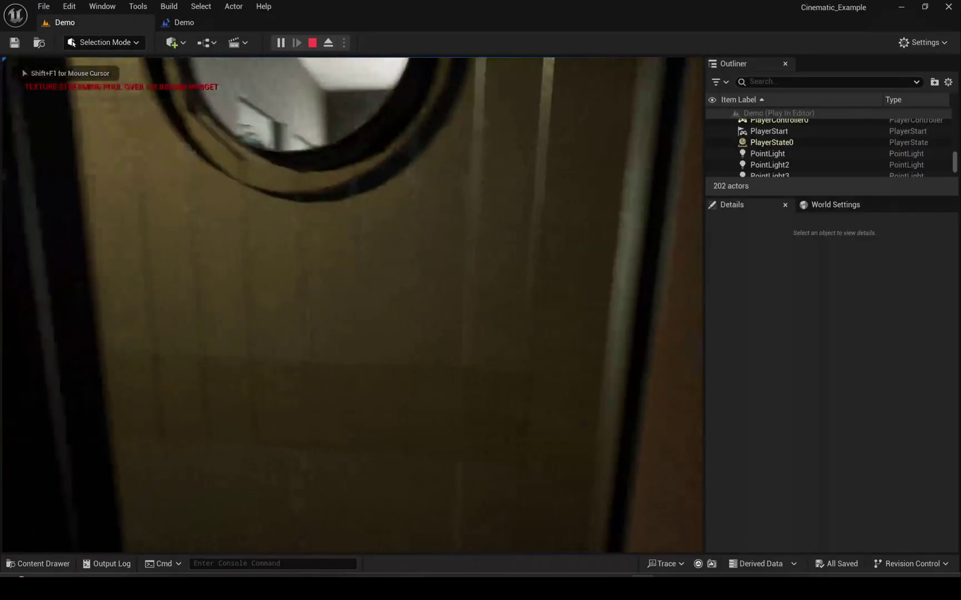
{"action": "key", "text": "s"}
{"action": "key", "text": "w"}
{"action": "key", "text": "s"}
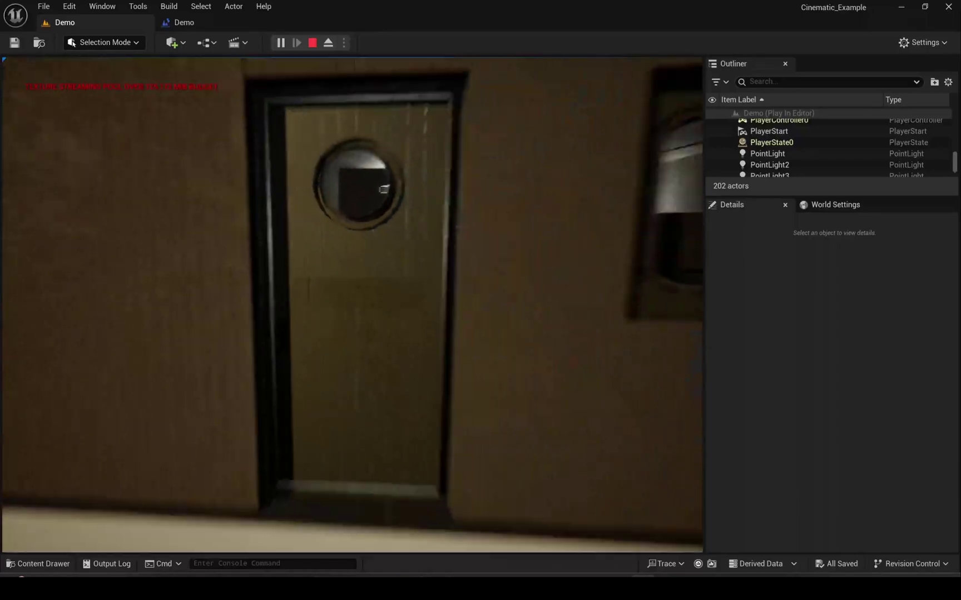
{"action": "key", "text": "s"}
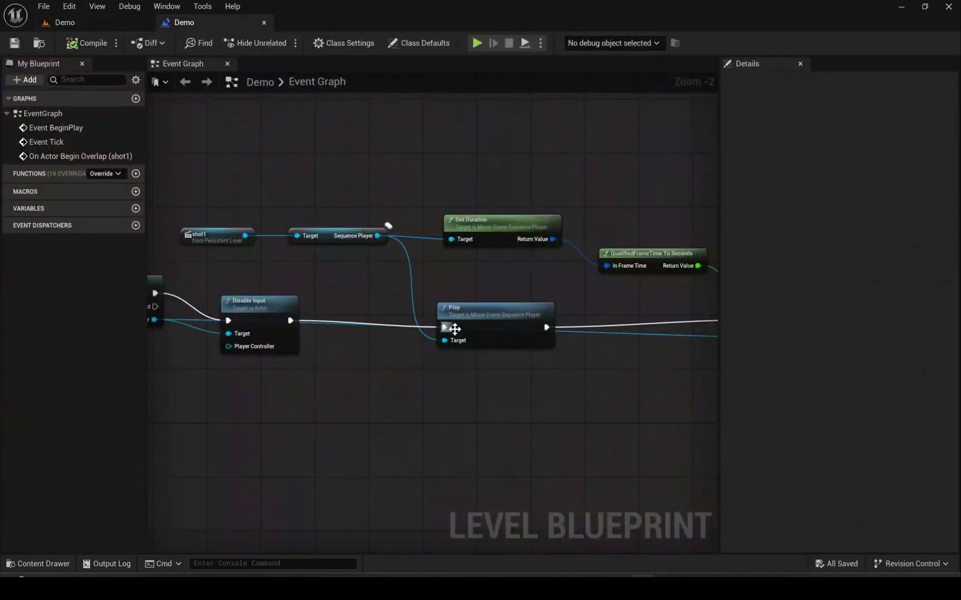
{"action": "right_click_drag", "start_coordinate": [154, 440], "coordinate": [514, 401]}
{"action": "left_click", "coordinate": [313, 270]}
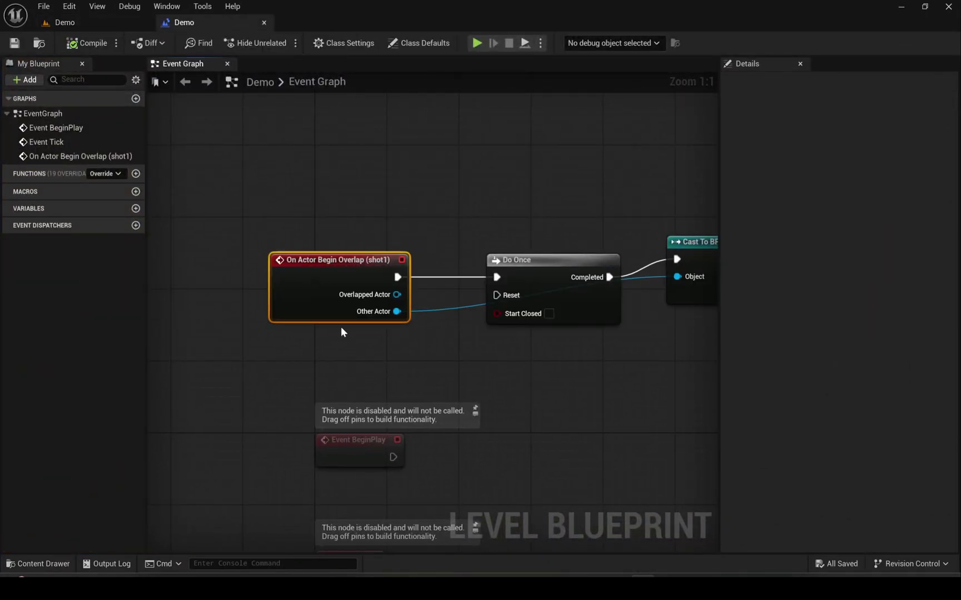
- Replace the old overlap event with the Trigger Volume's begin-overlap wired to Do Once, then play
{"action": "key", "text": "Delete"}
{"action": "right_click", "coordinate": [300, 295]}
{"action": "type", "text": "actor n"}
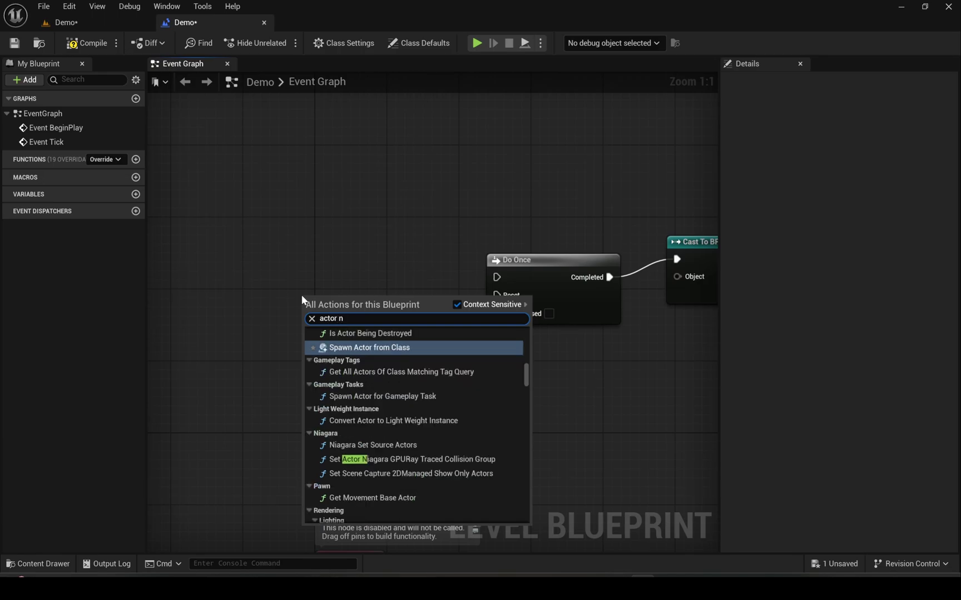
{"action": "key", "text": "BackSpace"}
{"action": "type", "text": "begin"}
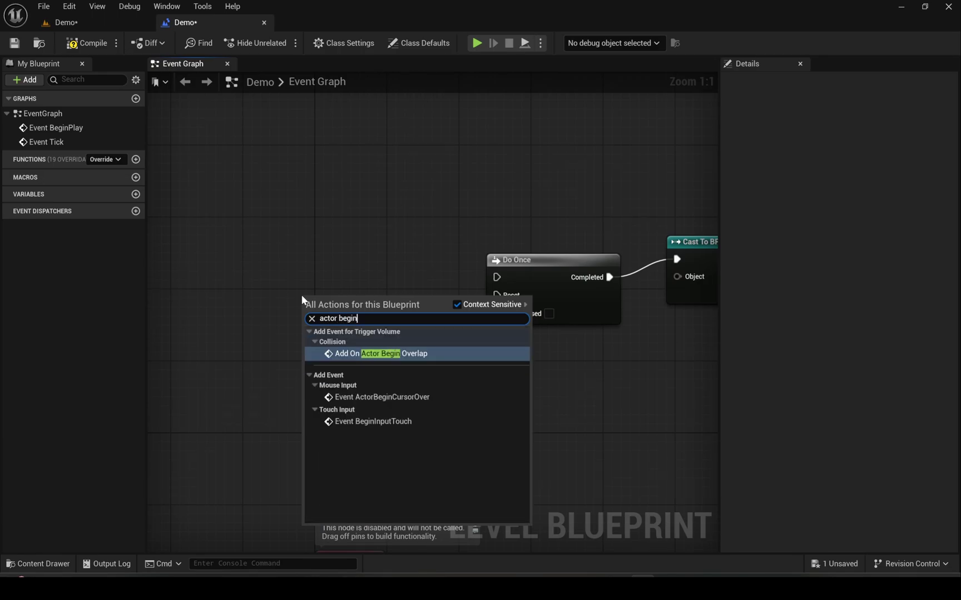
{"action": "key", "text": "Return"}
{"action": "left_click_drag", "start_coordinate": [357, 276], "coordinate": [497, 277]}
{"action": "right_click_drag", "start_coordinate": [500, 381], "coordinate": [406, 382]}
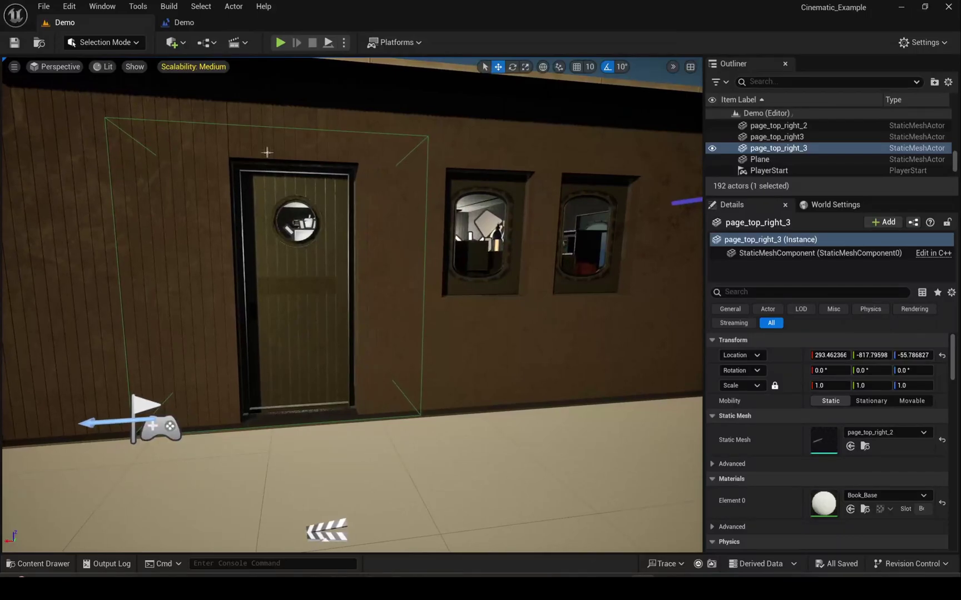
{"action": "left_click", "coordinate": [280, 43]}
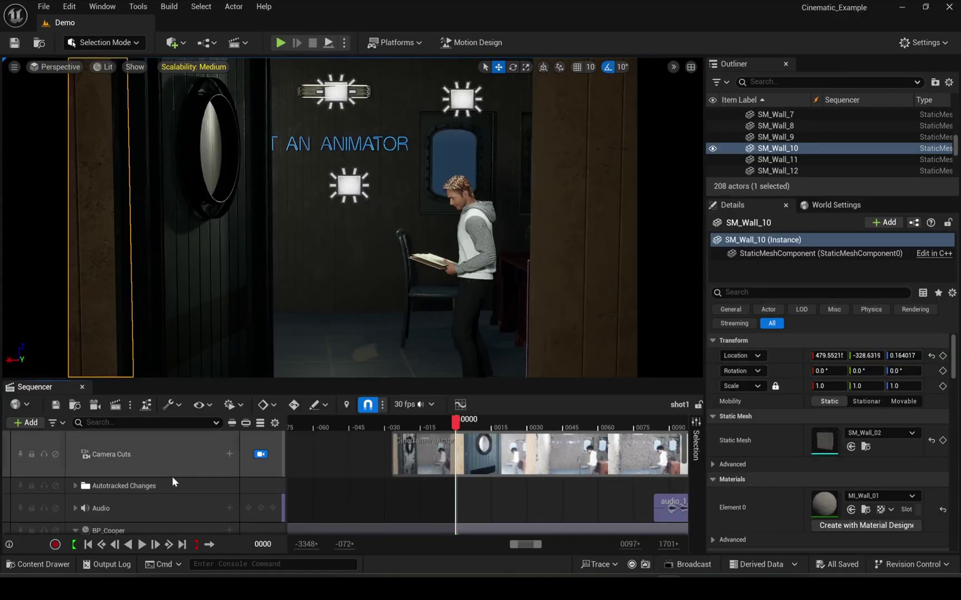
- Enable the shot1 CameraComponent's Motion Blur Amount override and set it to 0.0
{"action": "left_click", "coordinate": [139, 422]}
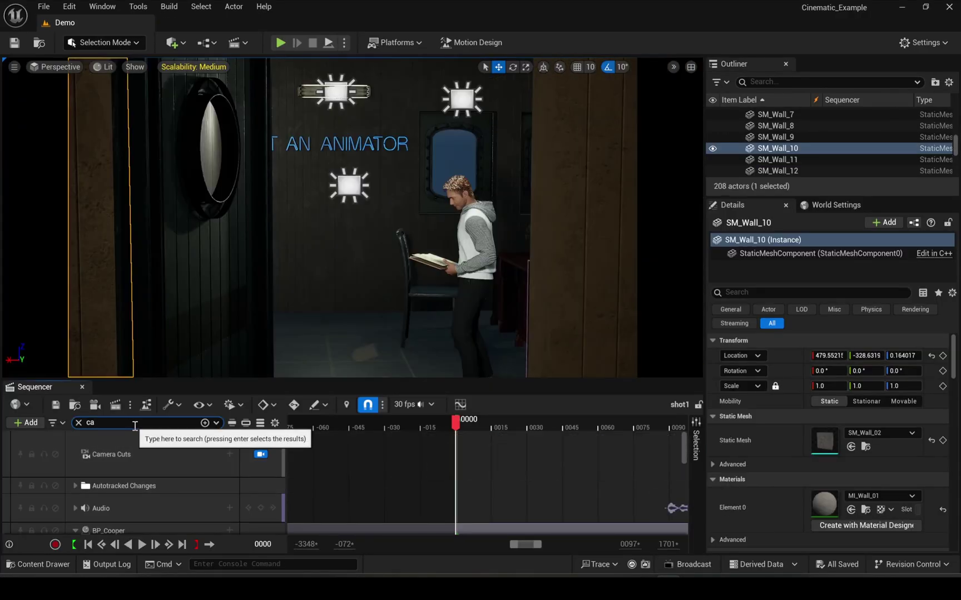
{"action": "type", "text": "cam"}
{"action": "left_click", "coordinate": [177, 487]}
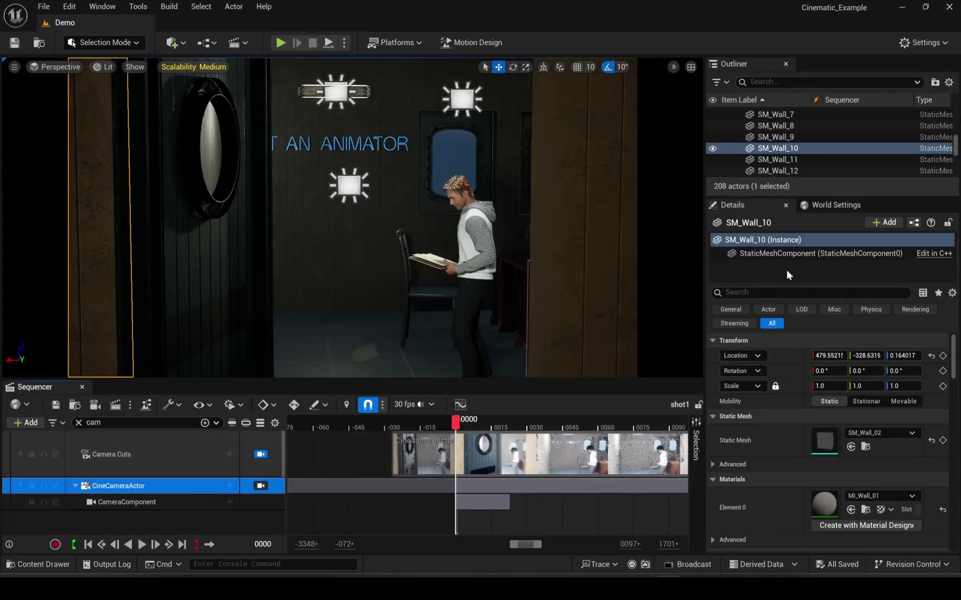
{"action": "left_click", "coordinate": [260, 486]}
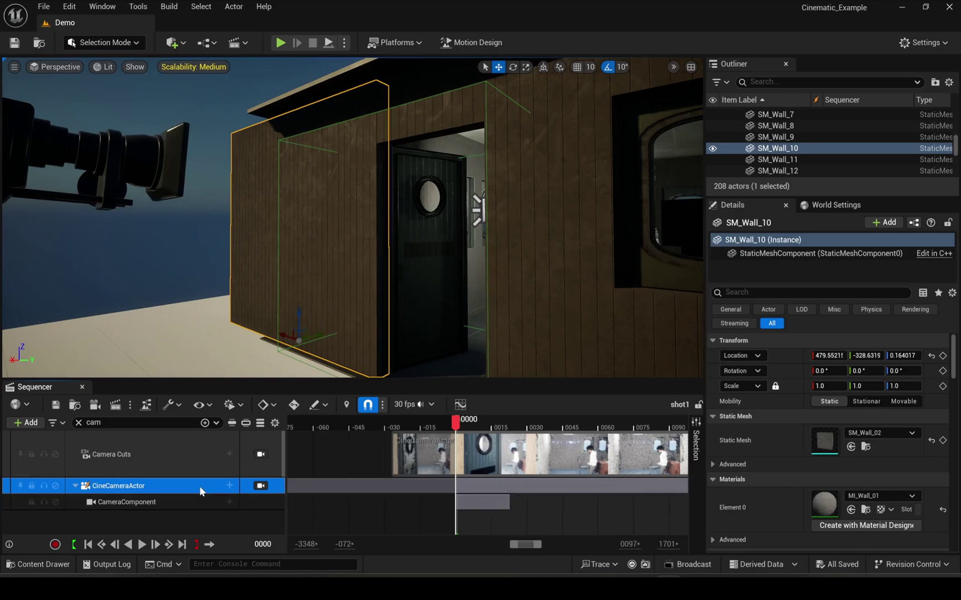
{"action": "left_click", "coordinate": [184, 502]}
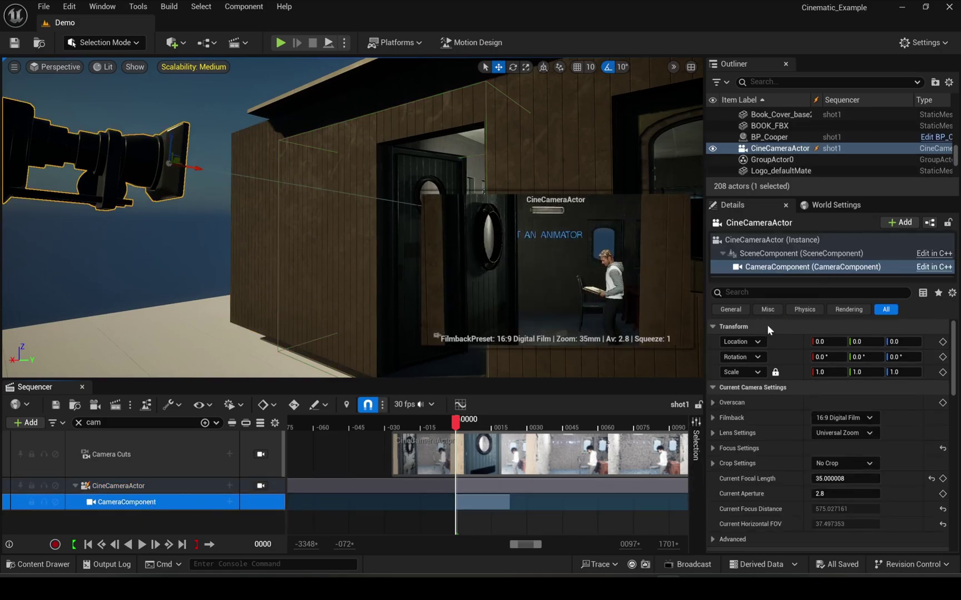
{"action": "left_click", "coordinate": [778, 294]}
{"action": "type", "text": "blur"}
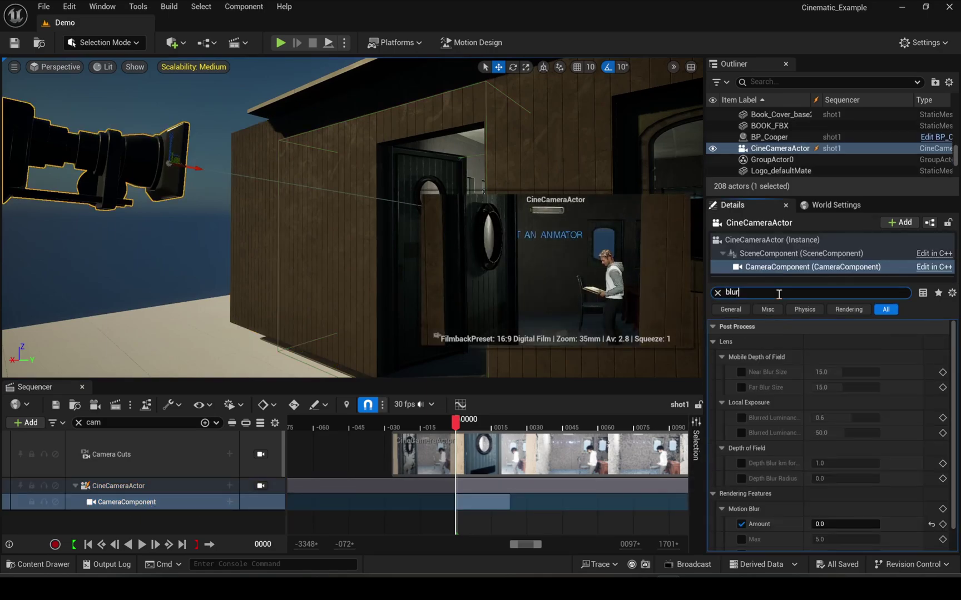
{"action": "scroll", "coordinate": [779, 417], "scroll_direction": "down", "scroll_amount": 2}
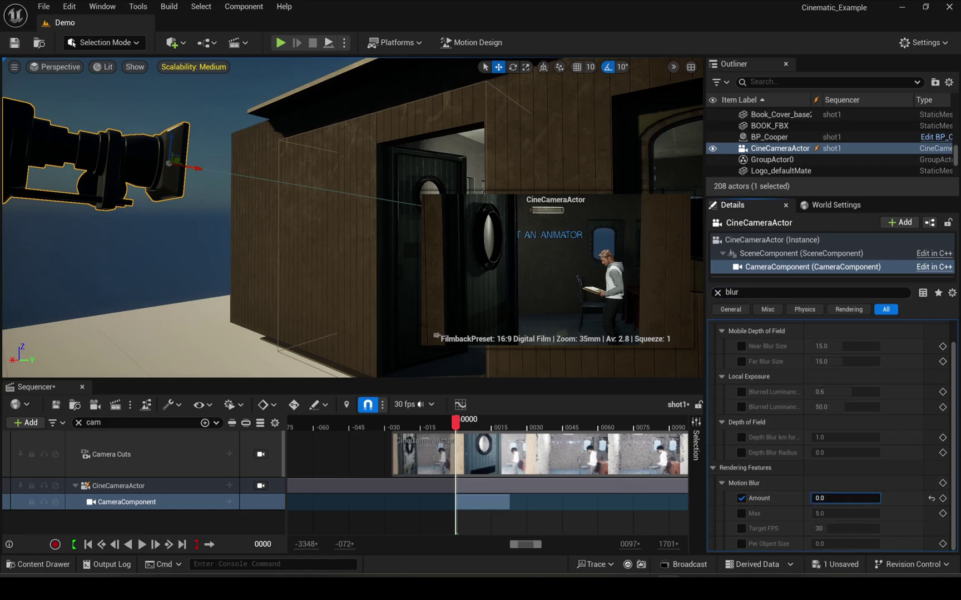
- Clear the track filter, scrub back to frame 0013, and select wall SM_Wall_4
{"action": "left_click", "coordinate": [79, 422]}
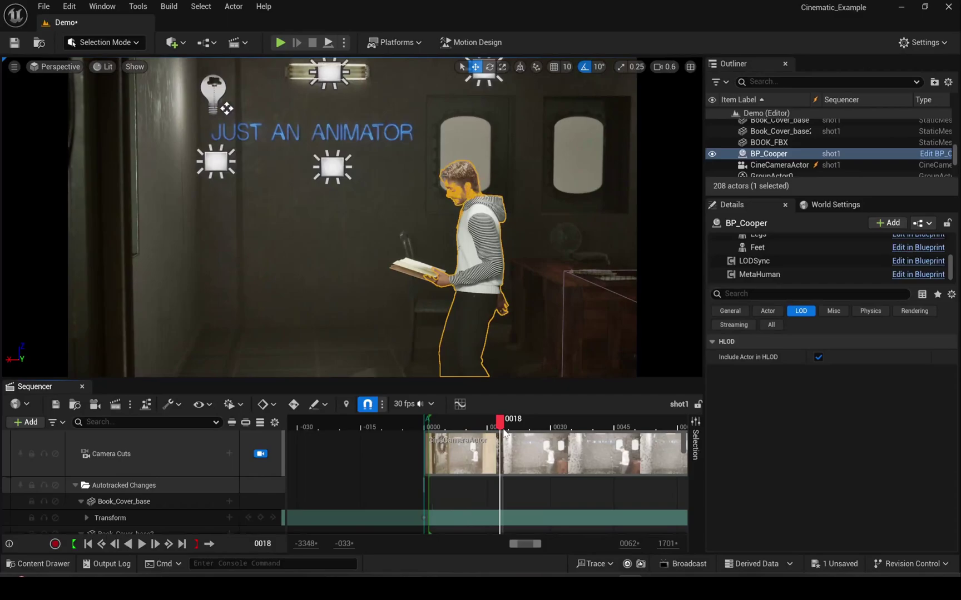
{"action": "left_click_drag", "start_coordinate": [505, 435], "coordinate": [480, 442]}
{"action": "left_click", "coordinate": [394, 316]}
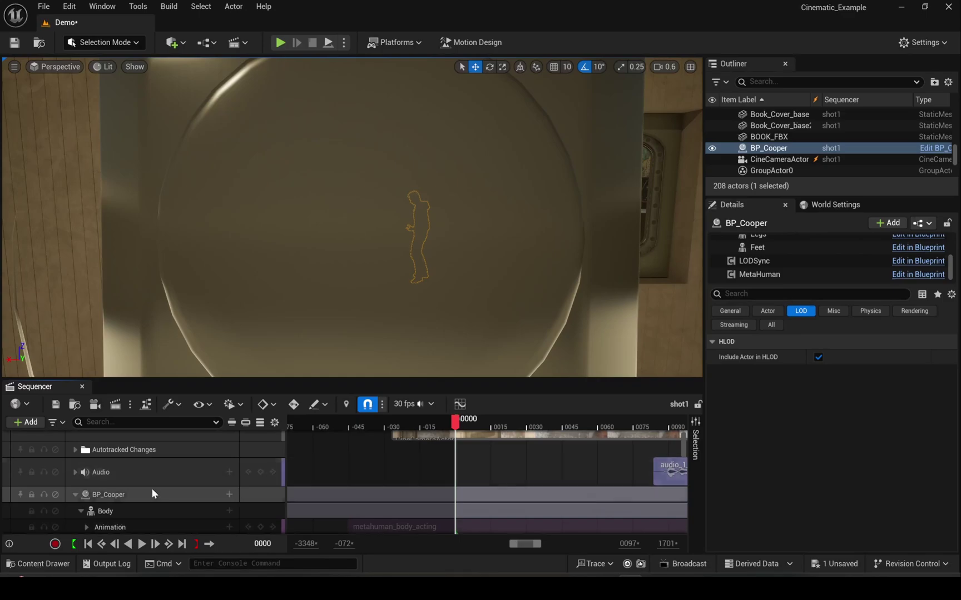
- Set BP_Cooper's LODSync Forced LOD to -1, close Sequencer, and play-test walking to the door
{"action": "left_click", "coordinate": [153, 492]}
{"action": "left_click", "coordinate": [763, 262]}
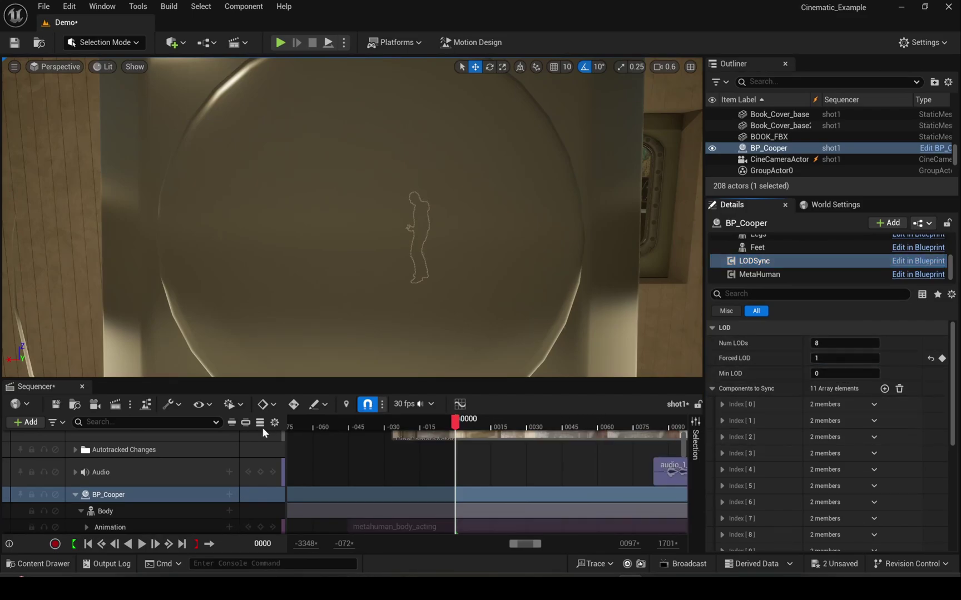
{"action": "left_click", "coordinate": [81, 386]}
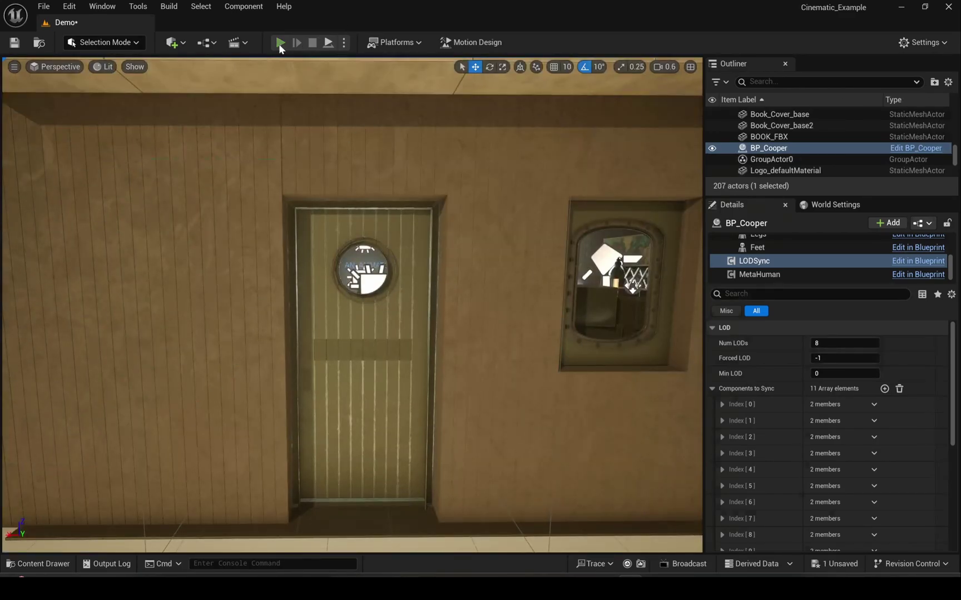
{"action": "left_click", "coordinate": [279, 43]}
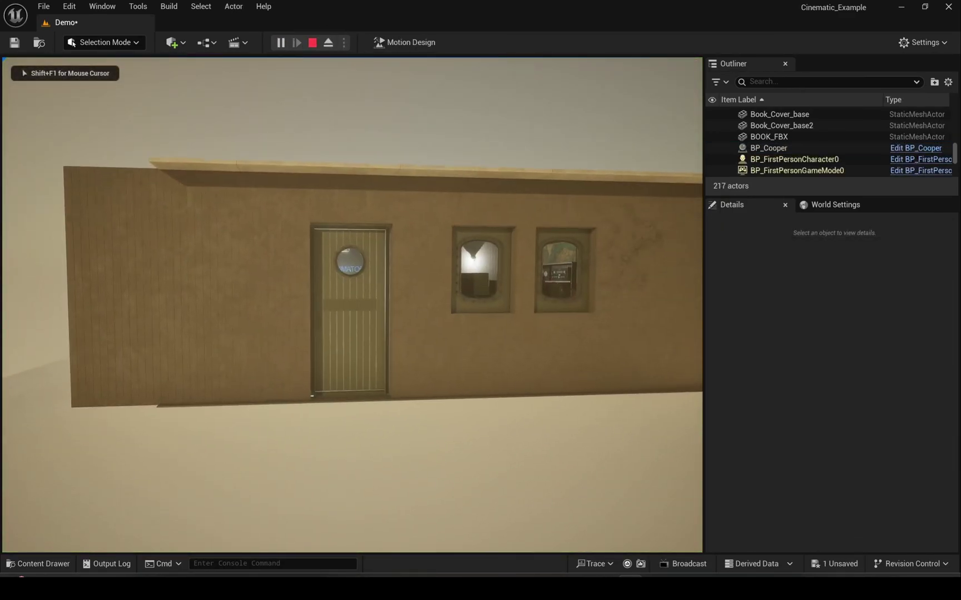
{"action": "key", "text": "w"}
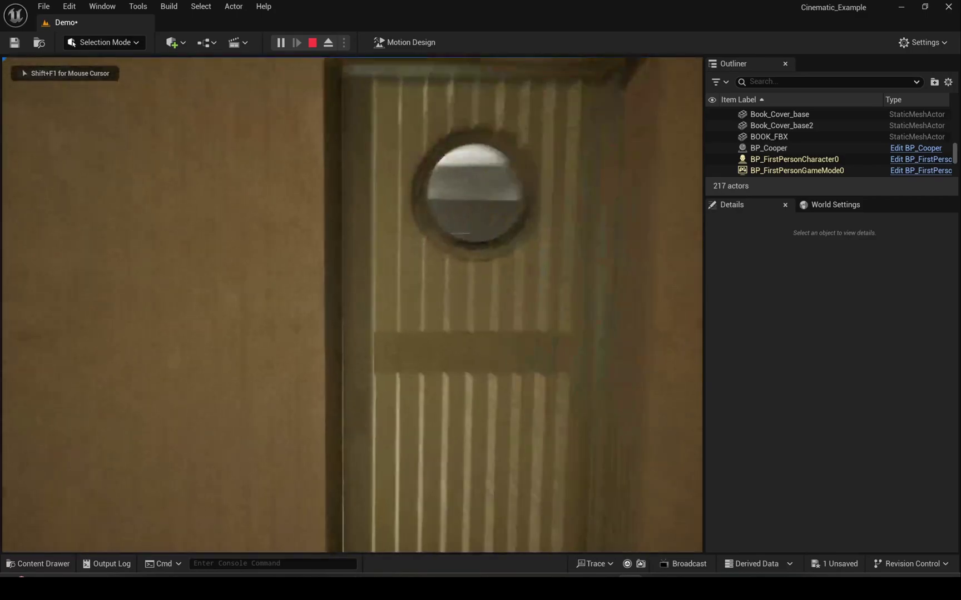